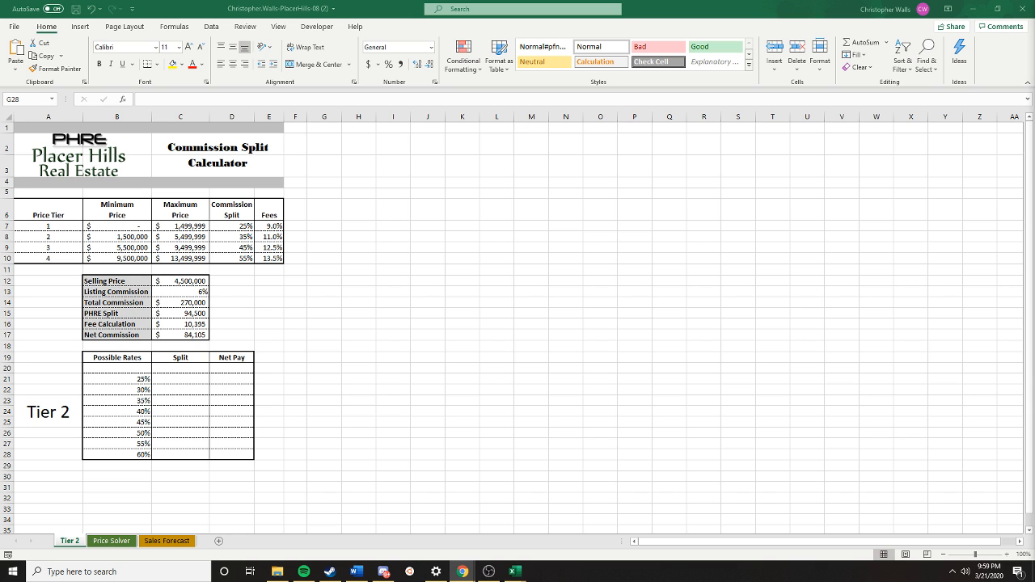
- Link the blank cell C20 under the Split heading to the PHRE Split amount in C15
click(543, 224)
click(407, 234)
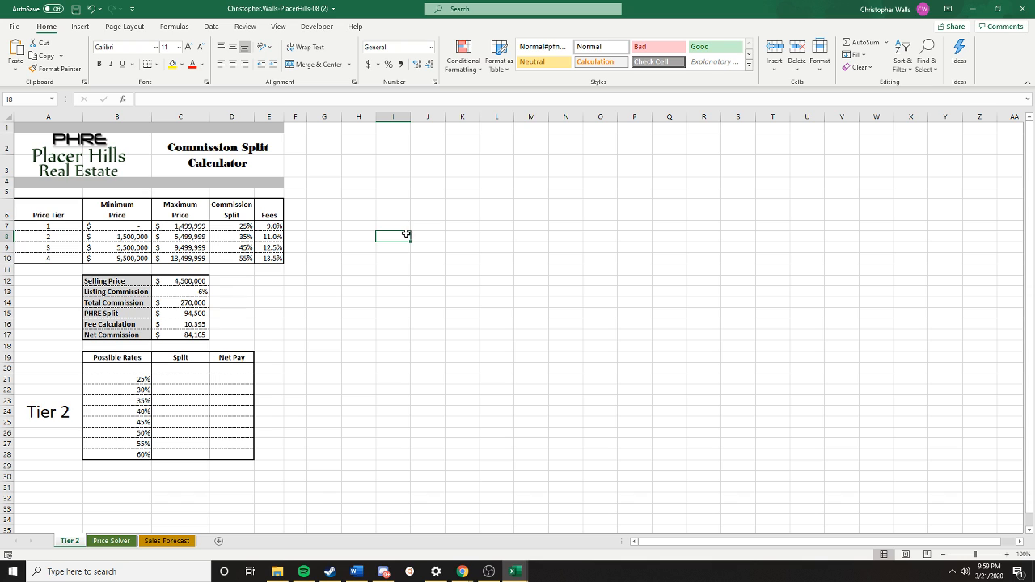
click(180, 368)
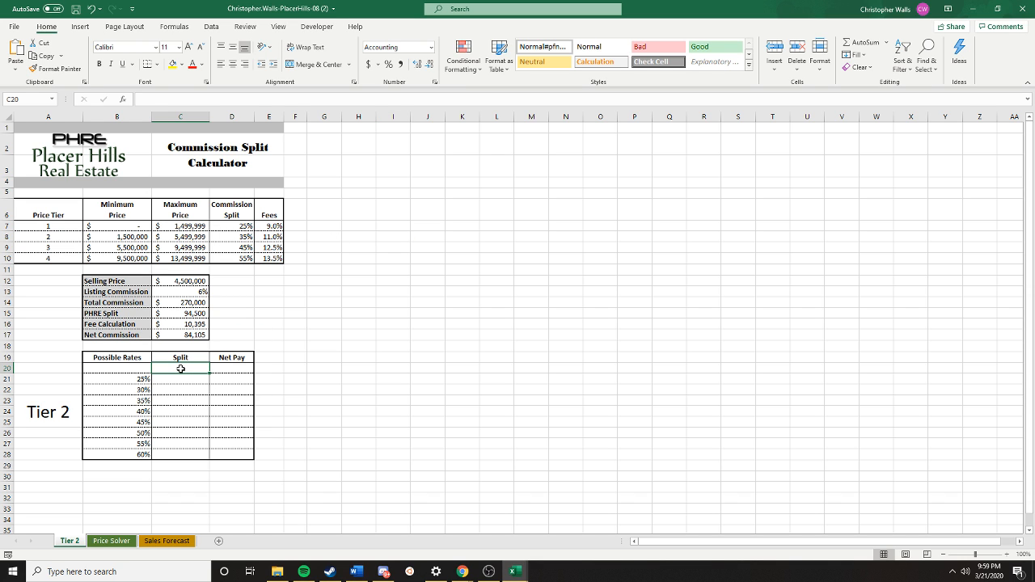
text(=)
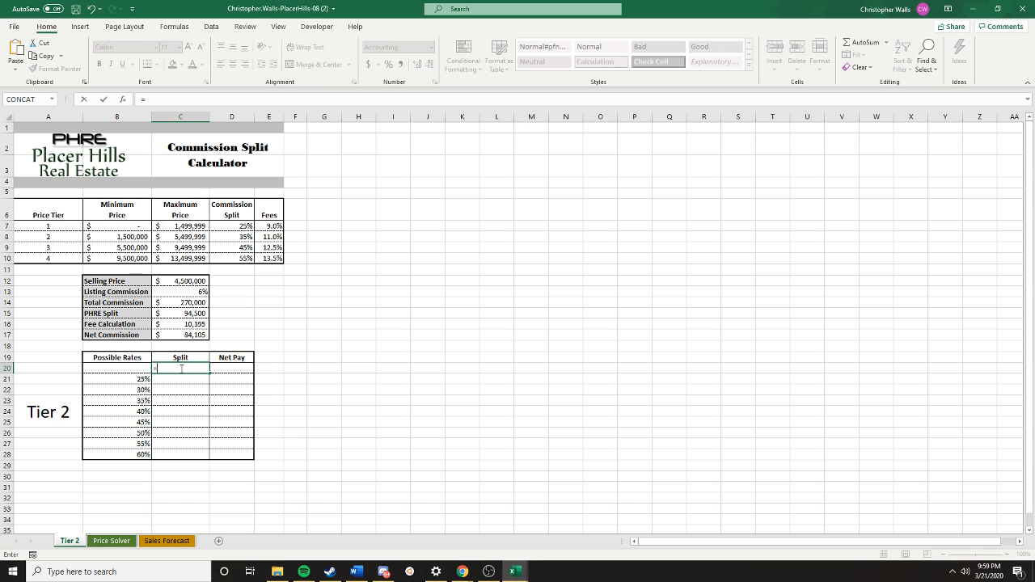
text(c)
key(BackSpace)
click(191, 313)
key(Return)
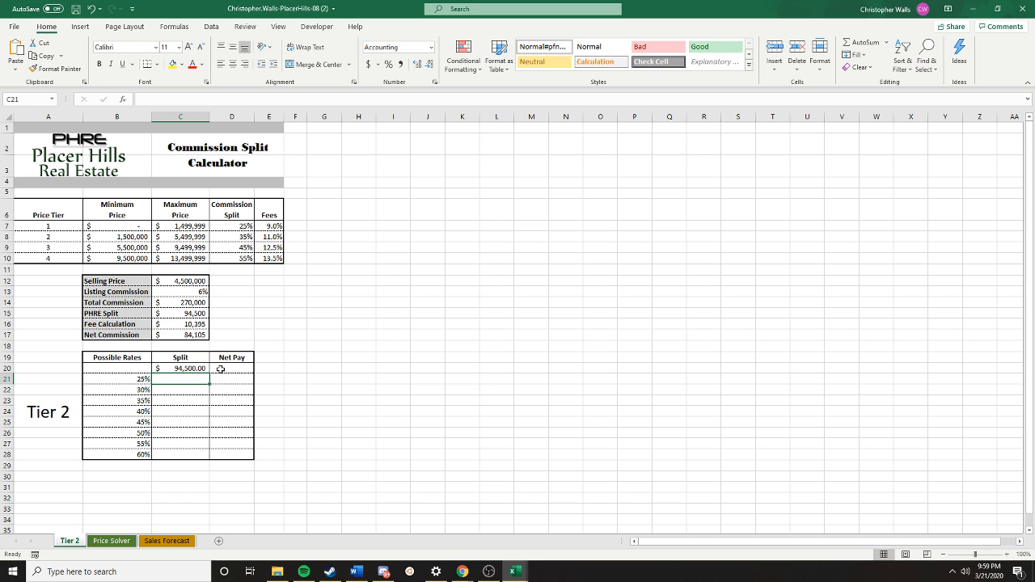
- Link cell D20 under the Net Pay heading to the Net Commission amount in C17
click(220, 369)
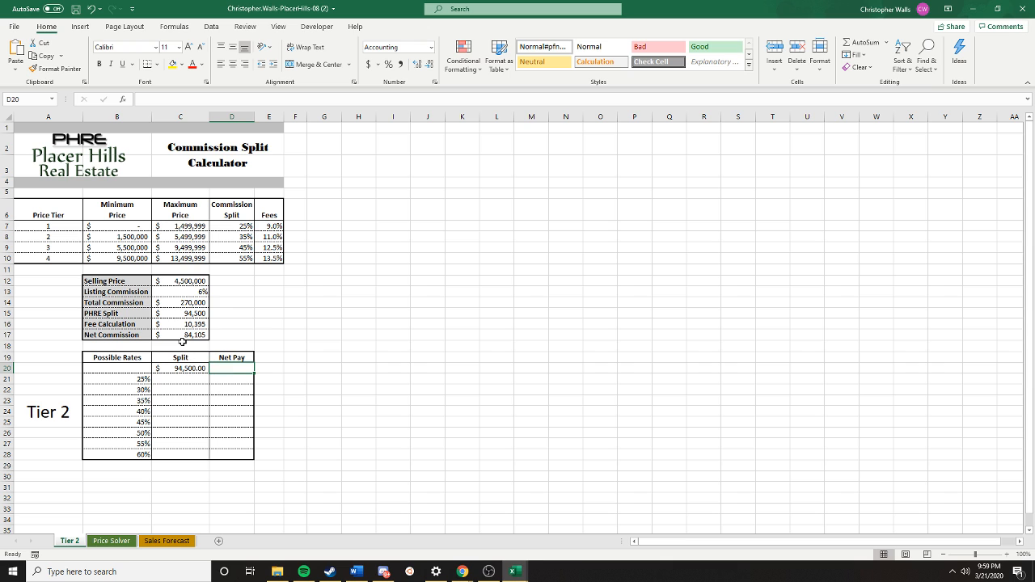
text(=)
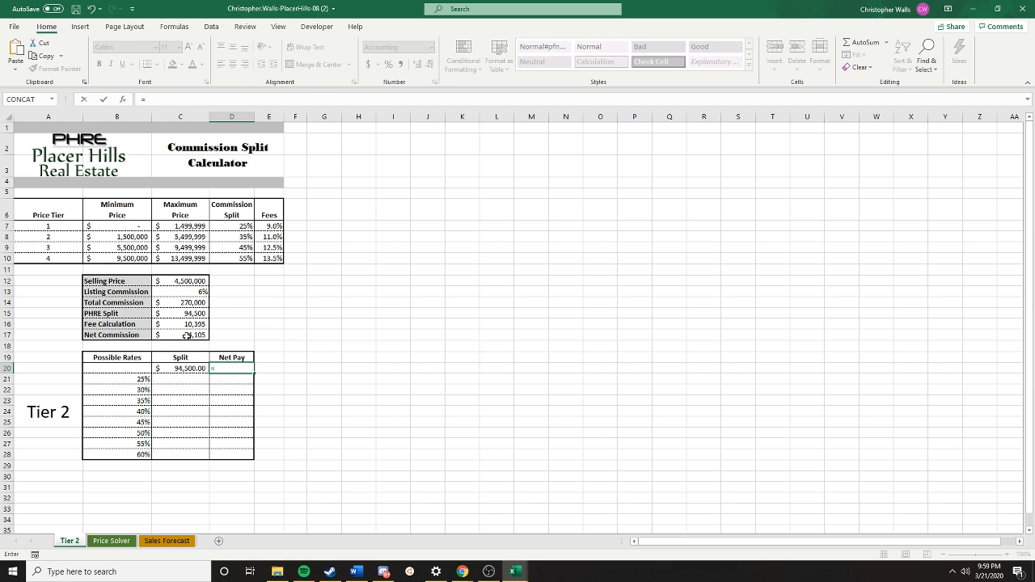
click(187, 335)
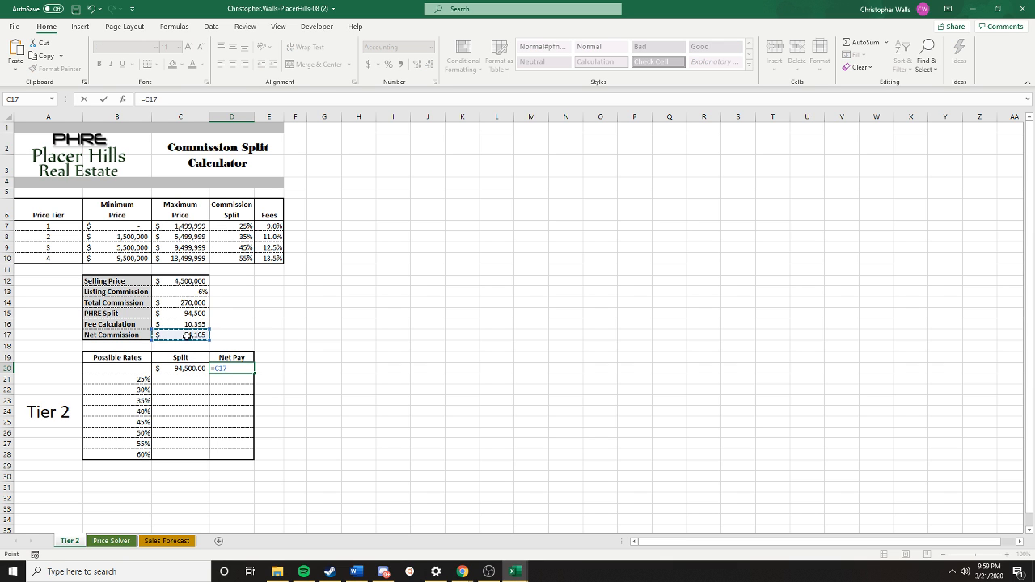
key(Return)
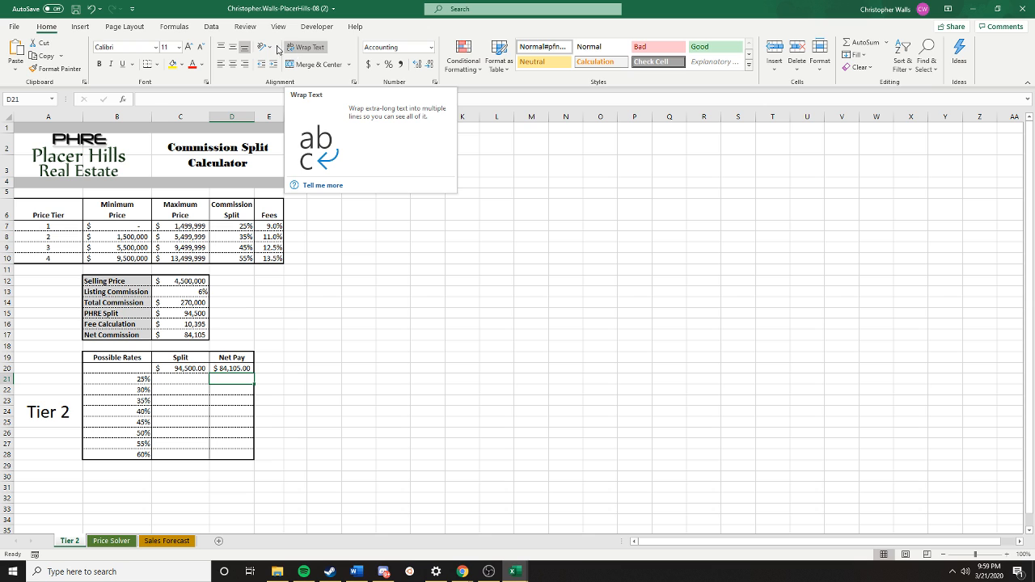
click(211, 27)
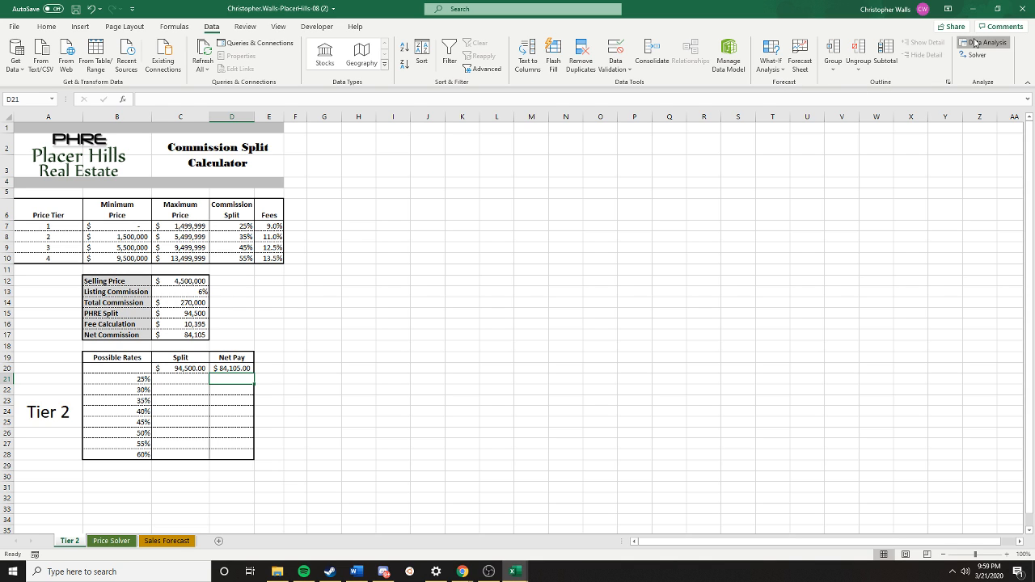
click(770, 63)
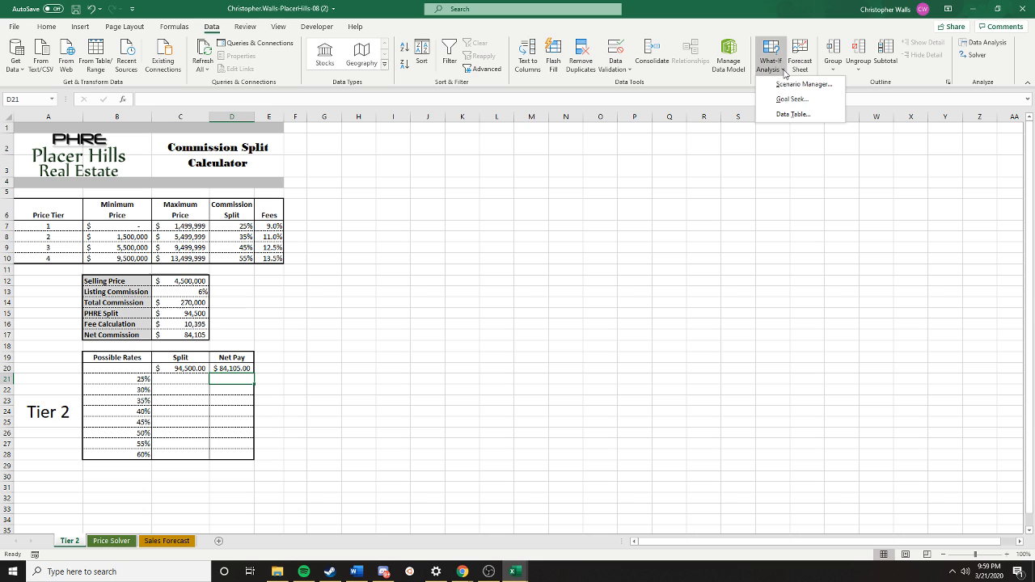
click(796, 117)
click(842, 295)
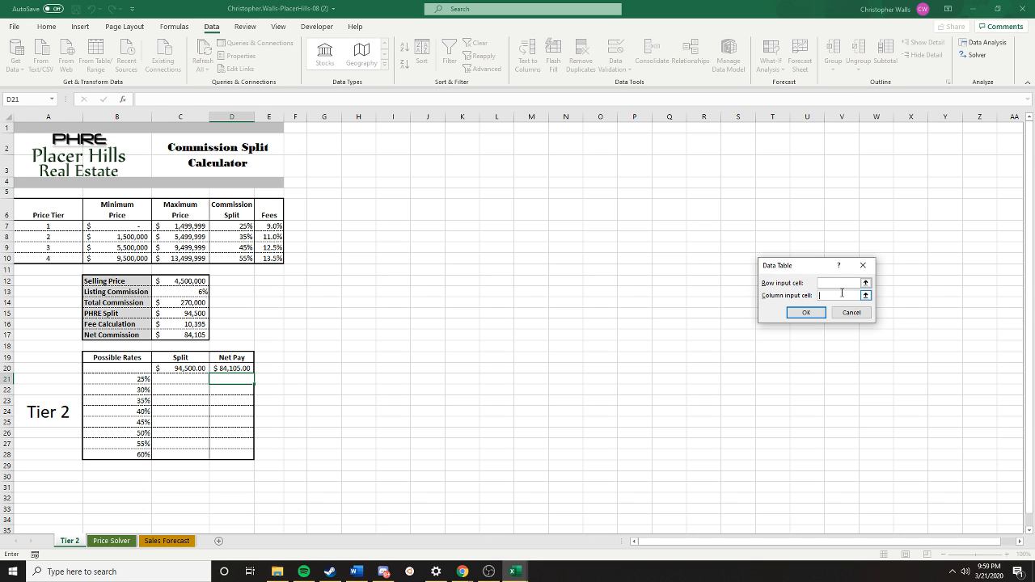
click(863, 265)
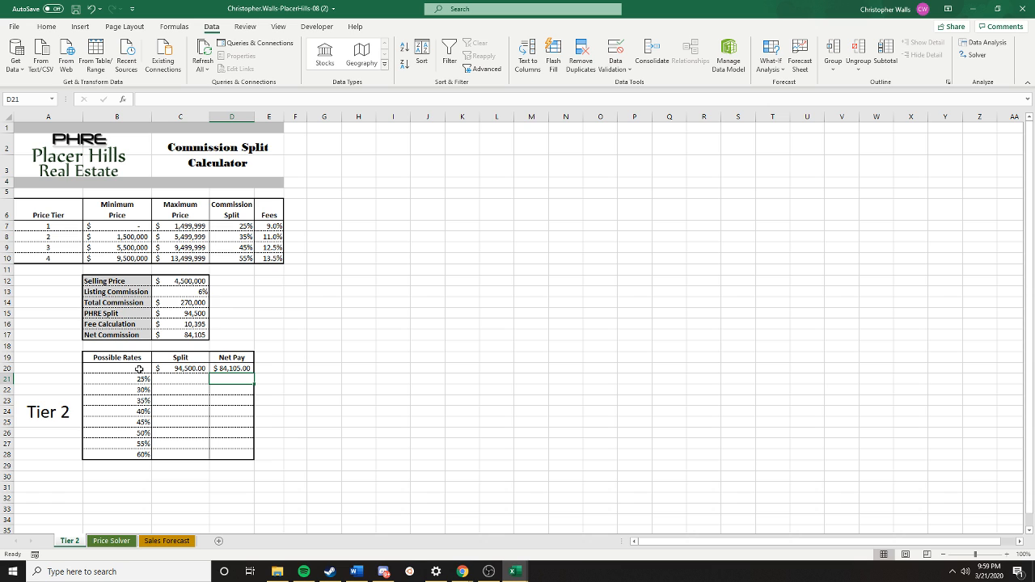
- Create a one-variable what-if data table over B20:D28, using the Tier 2 commission split in D8 as the column input cell
drag(139, 368, 221, 452)
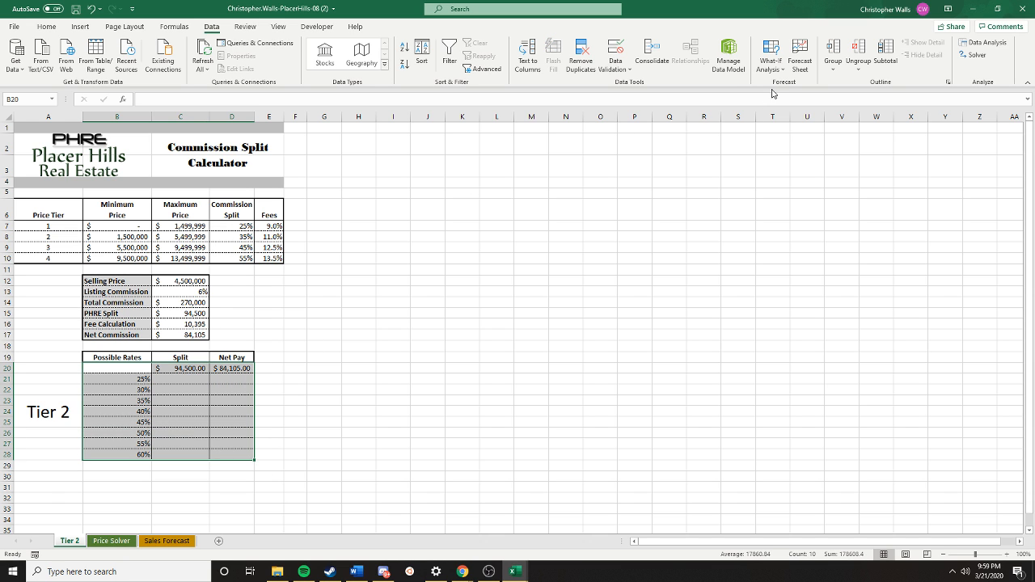
click(773, 63)
click(778, 116)
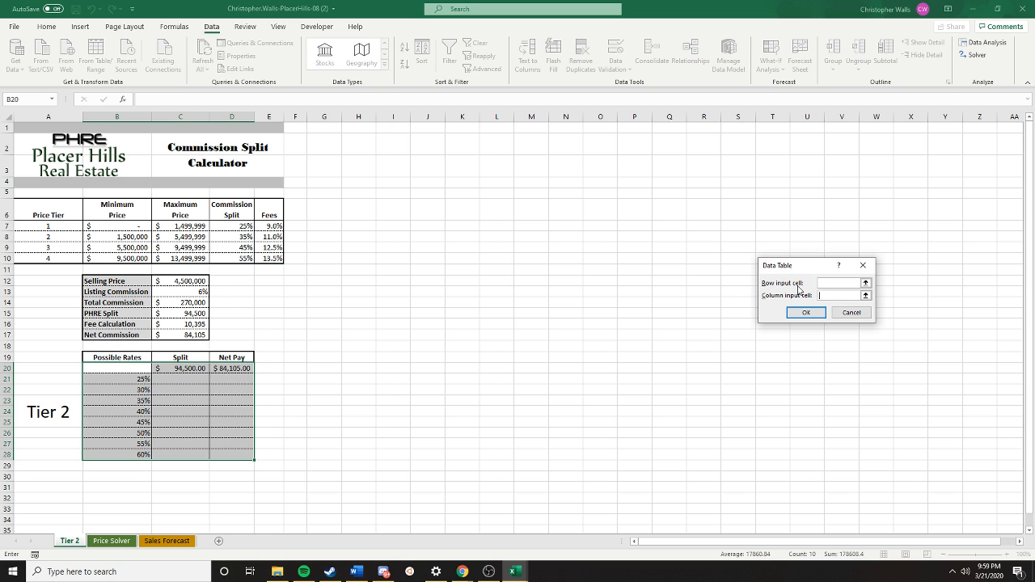
key(Tab)
text(D8)
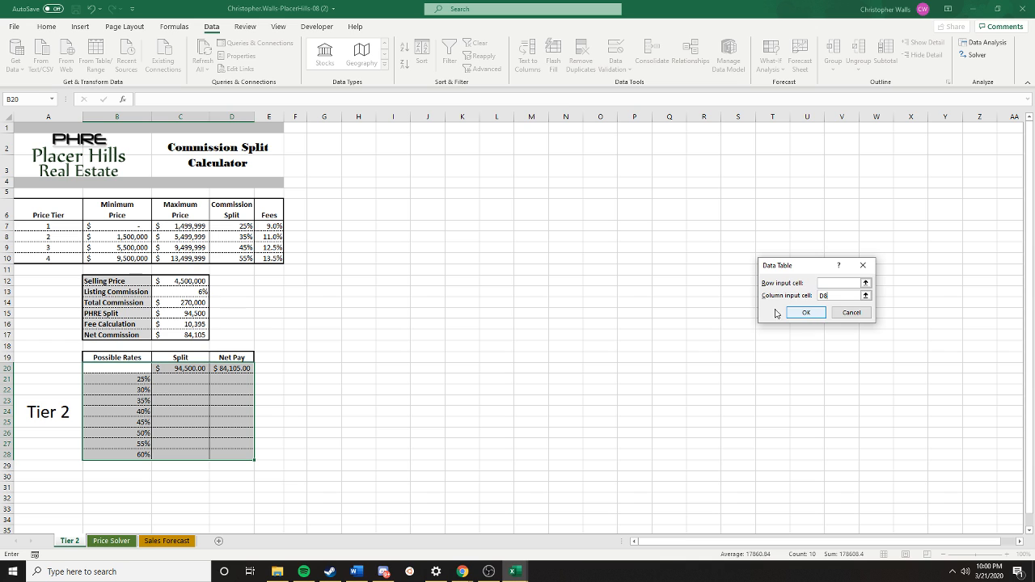
key(BackSpace)
key(BackSpace)
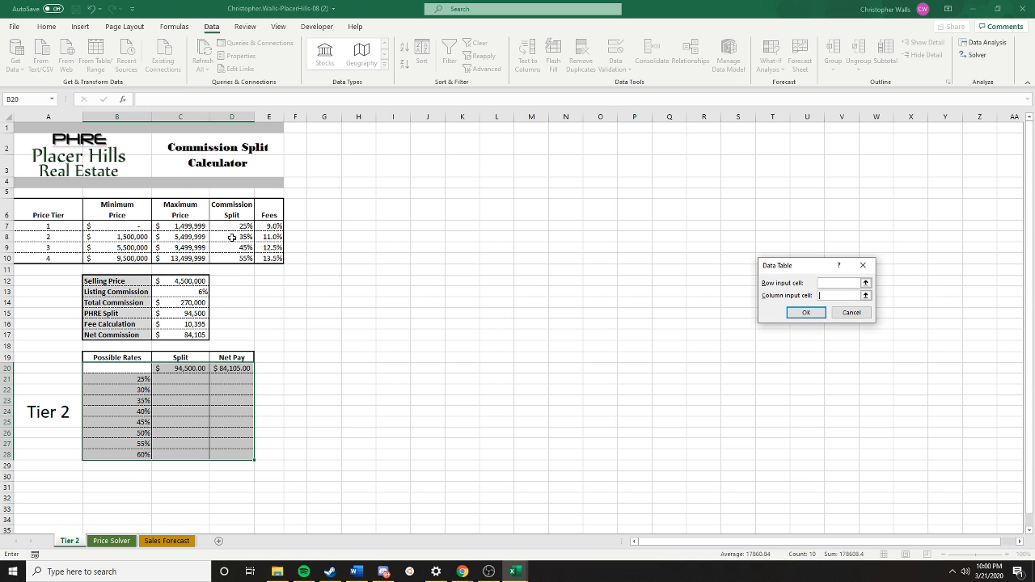
click(232, 237)
click(807, 312)
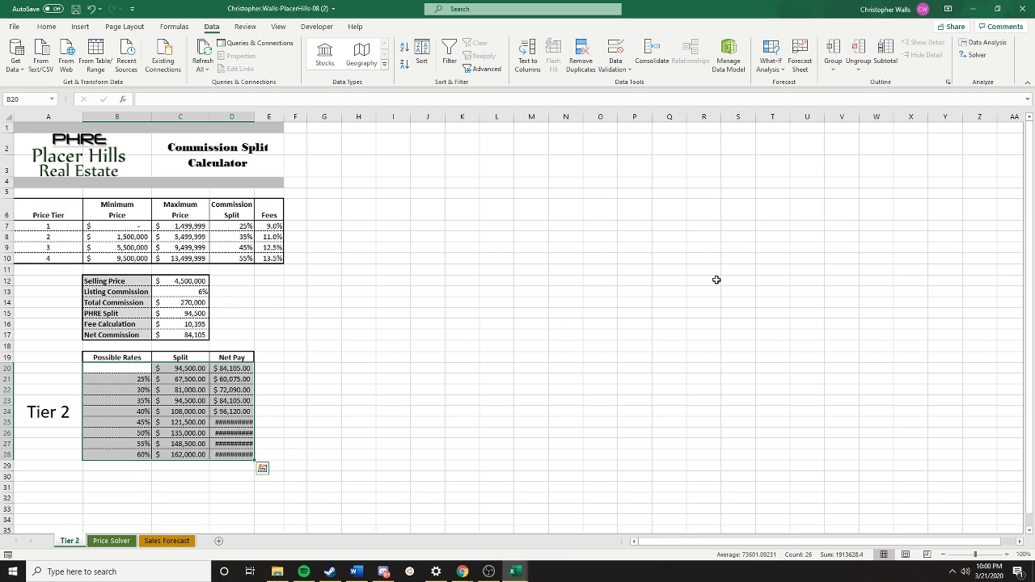
- Format the Split and Net Pay amounts in C20:D28 to show no decimal places
click(622, 303)
drag(174, 368, 231, 457)
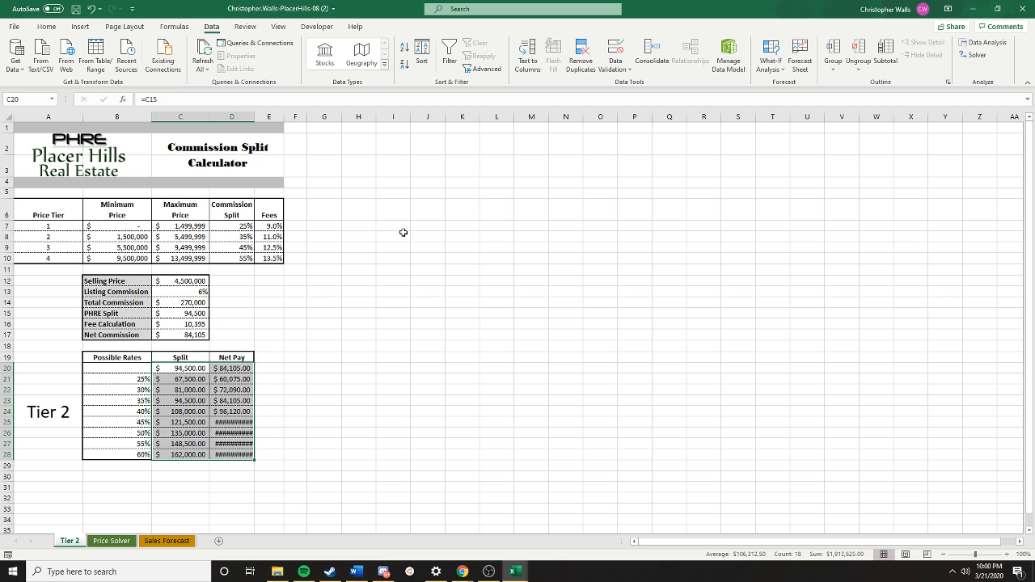
click(46, 26)
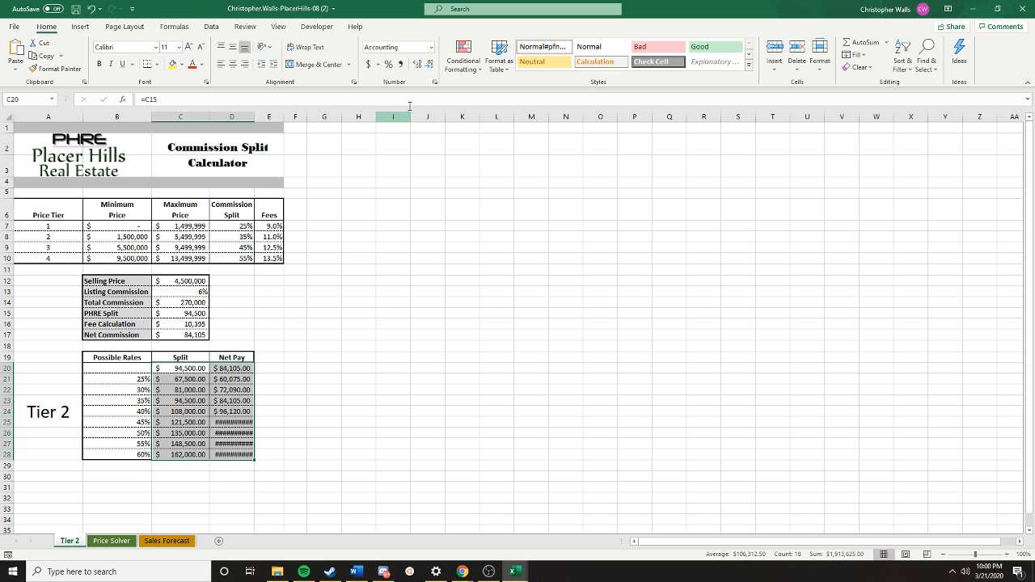
click(431, 67)
click(431, 68)
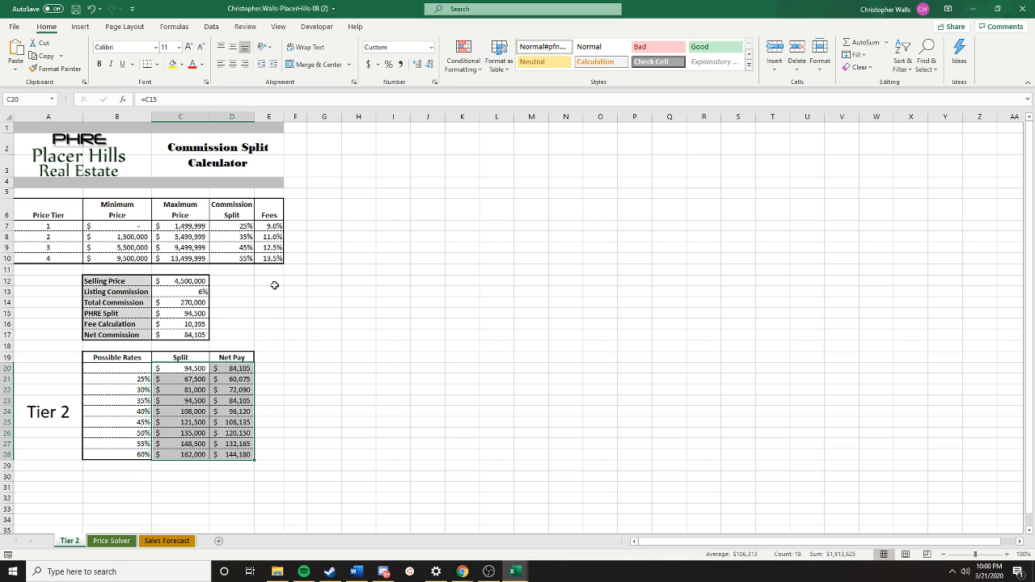
- Duplicate the Tier 2 worksheet in front of the original and rename the copy Tier 1
right_click(70, 541)
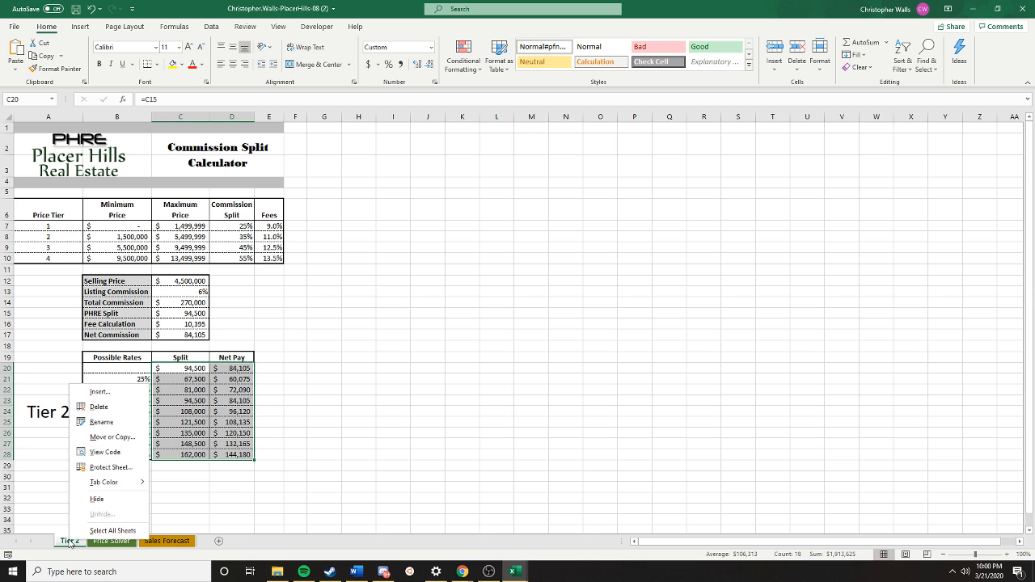
click(112, 437)
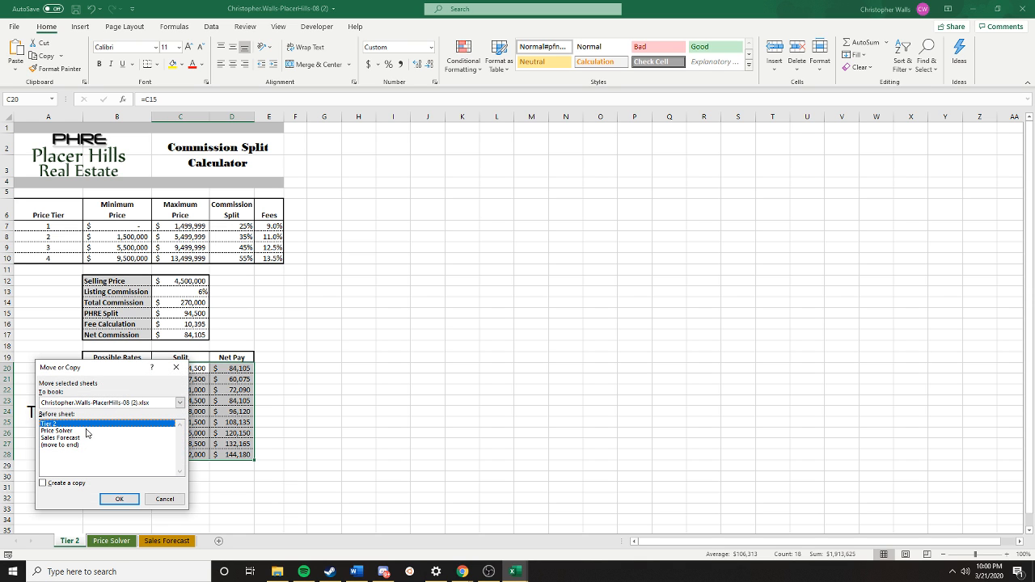
click(50, 484)
click(119, 499)
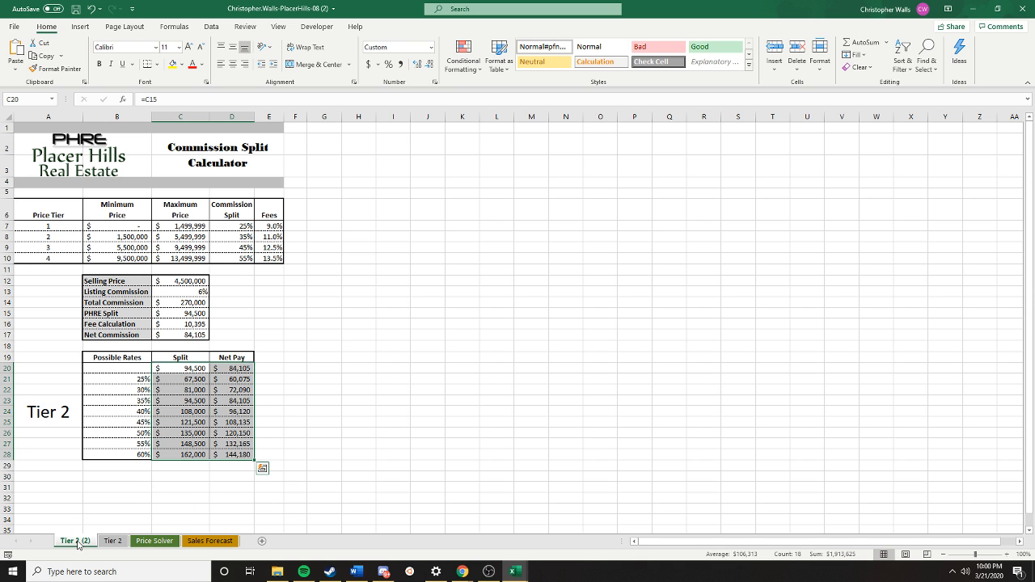
right_click(87, 542)
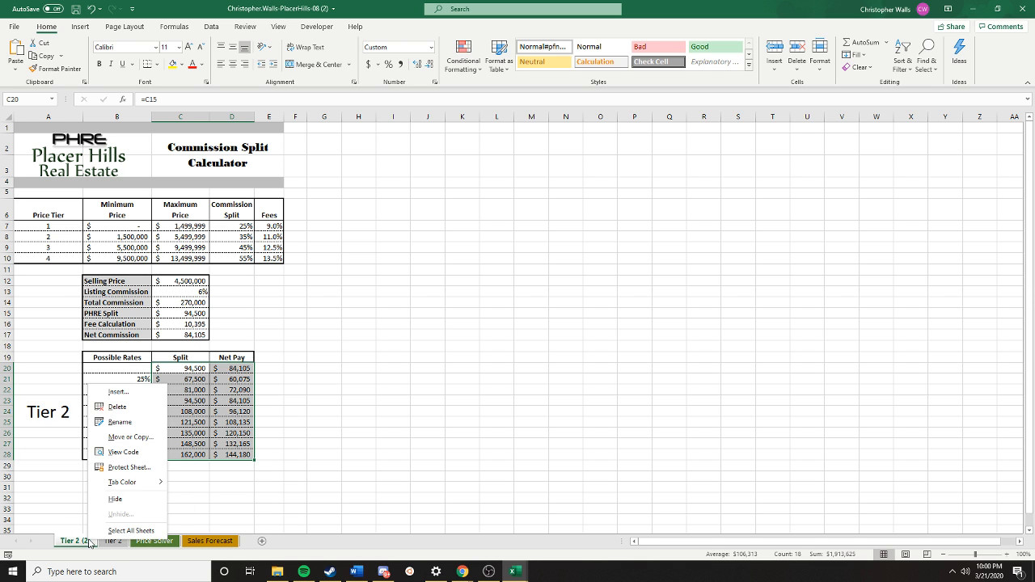
click(137, 420)
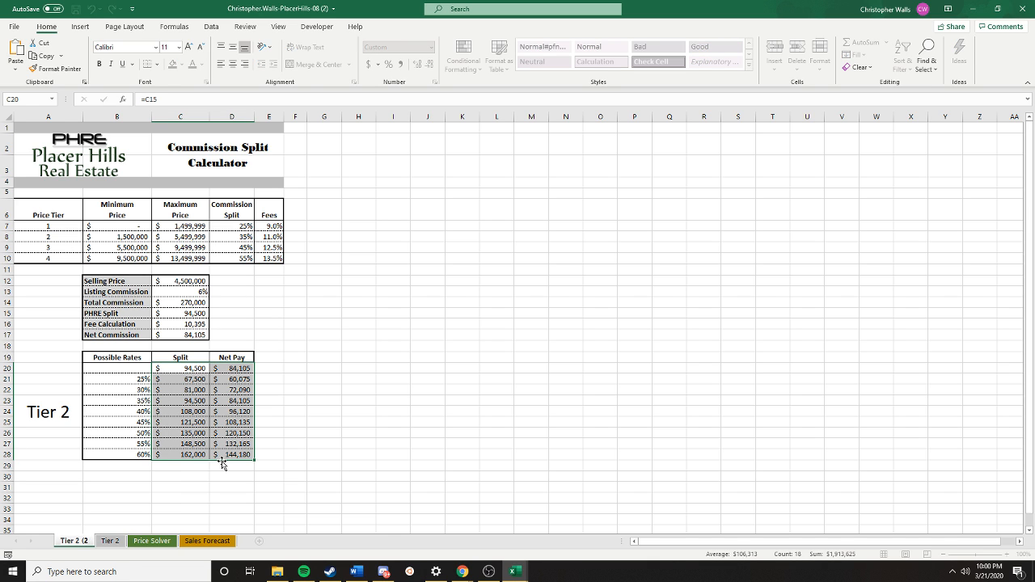
text(Tier 1)
key(Return)
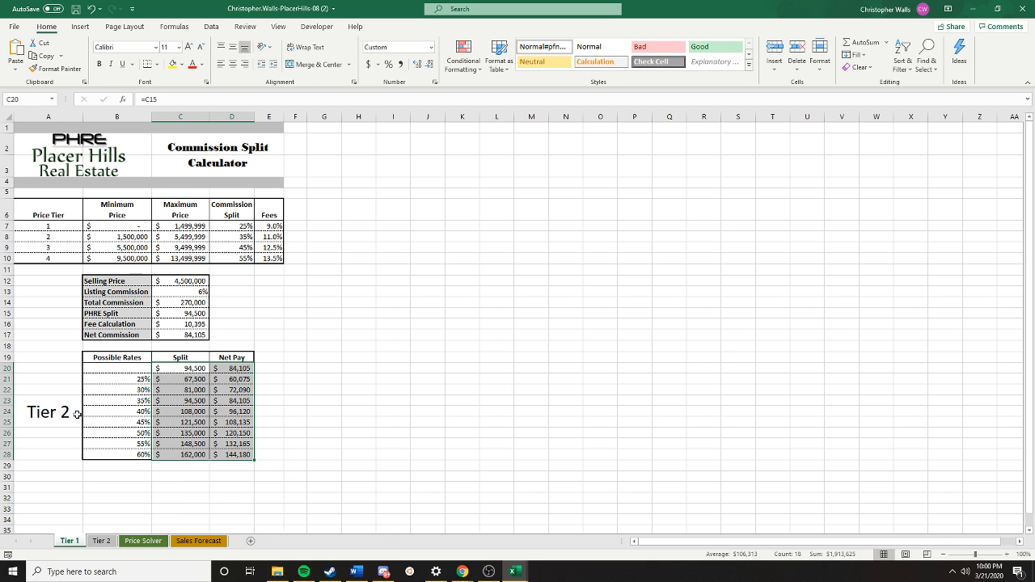
- Change the large label beside the Possible Rates table on the copied sheet to Tier 1
double_click(76, 414)
double_click(67, 413)
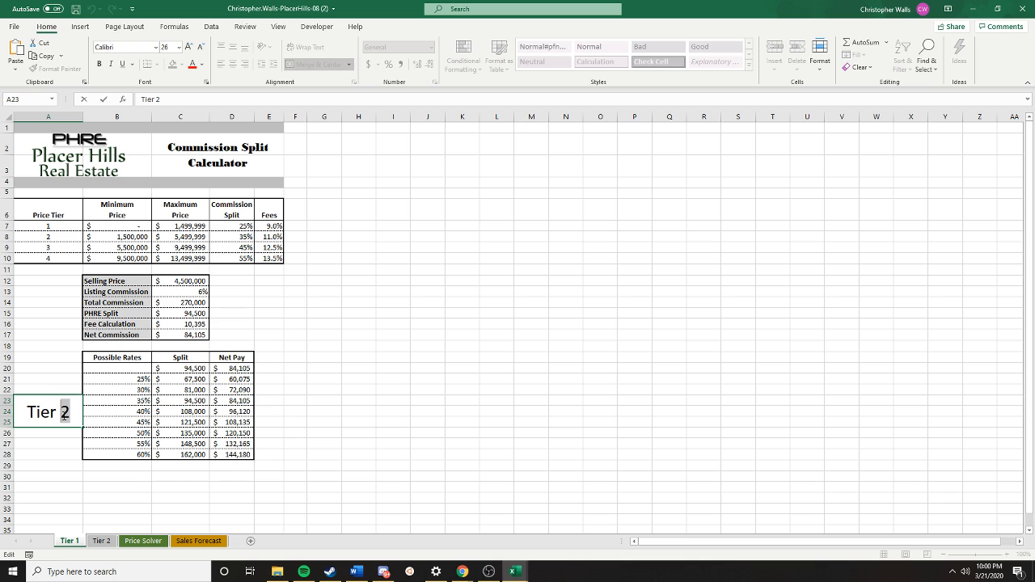
key(BackSpace)
text(1)
key(Return)
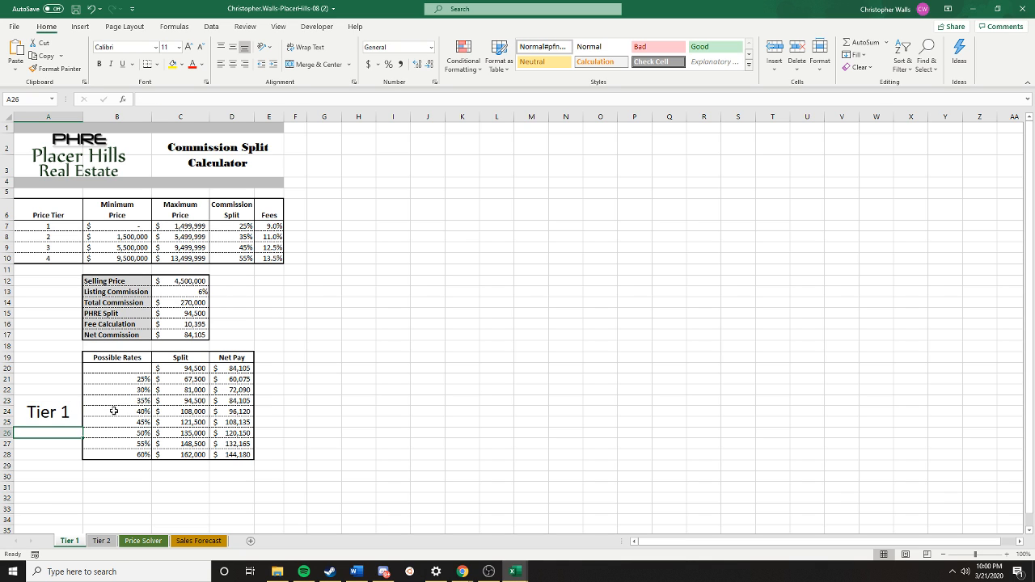
click(354, 422)
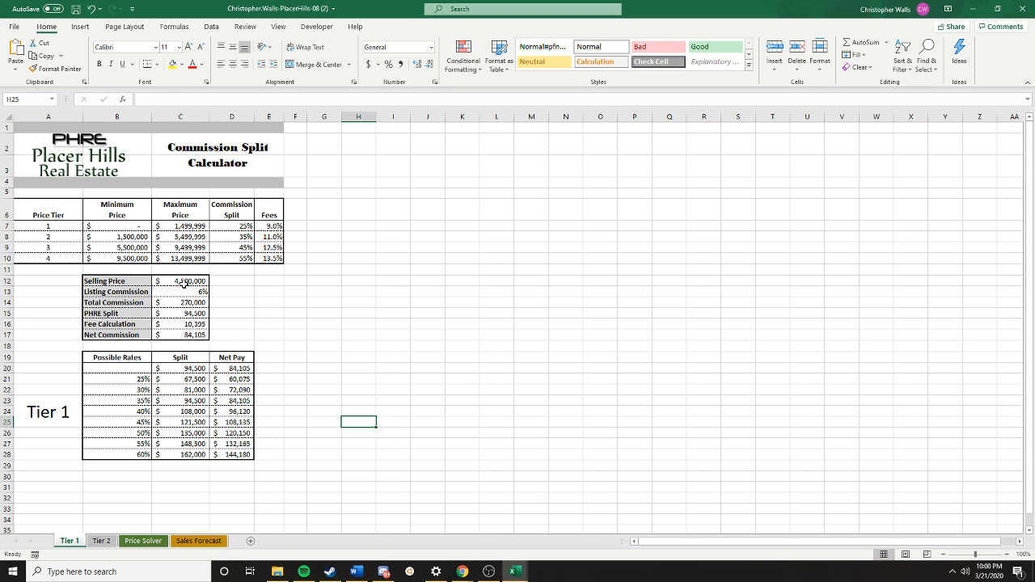
- Set the Selling Price in C12 of the Tier 1 sheet to 1000000
click(184, 283)
double_click(185, 283)
double_click(207, 281)
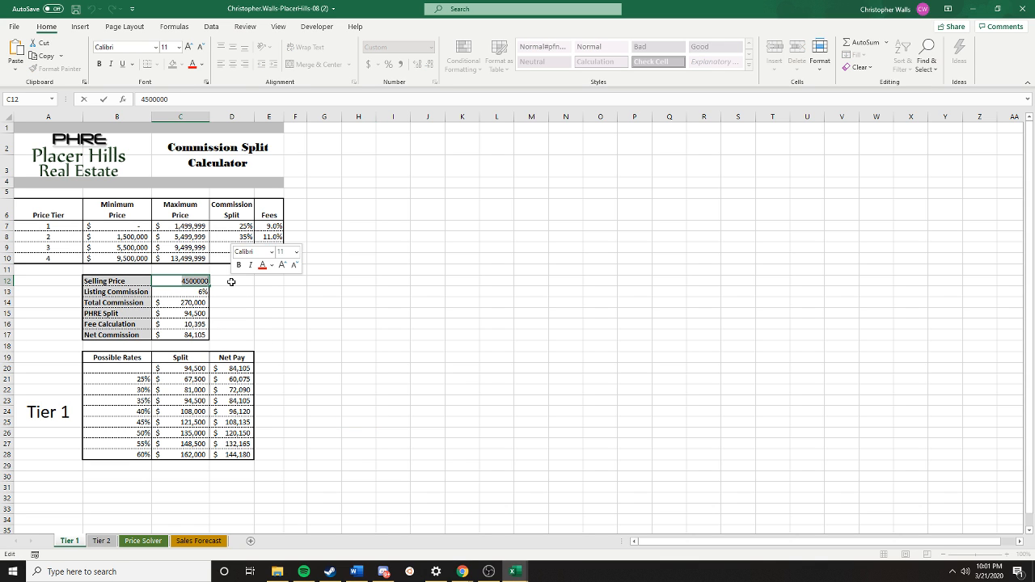
text(1000000)
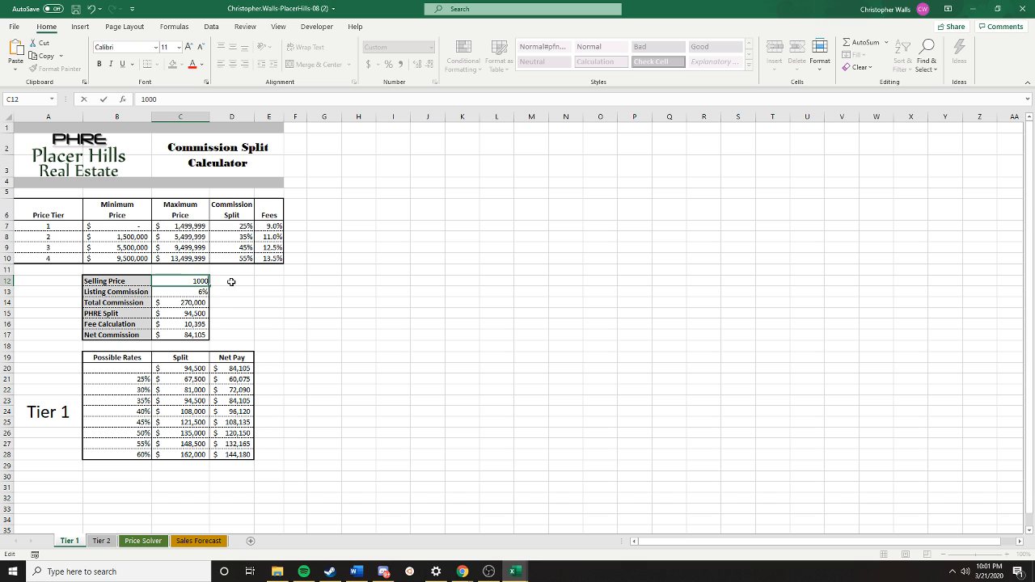
key(Return)
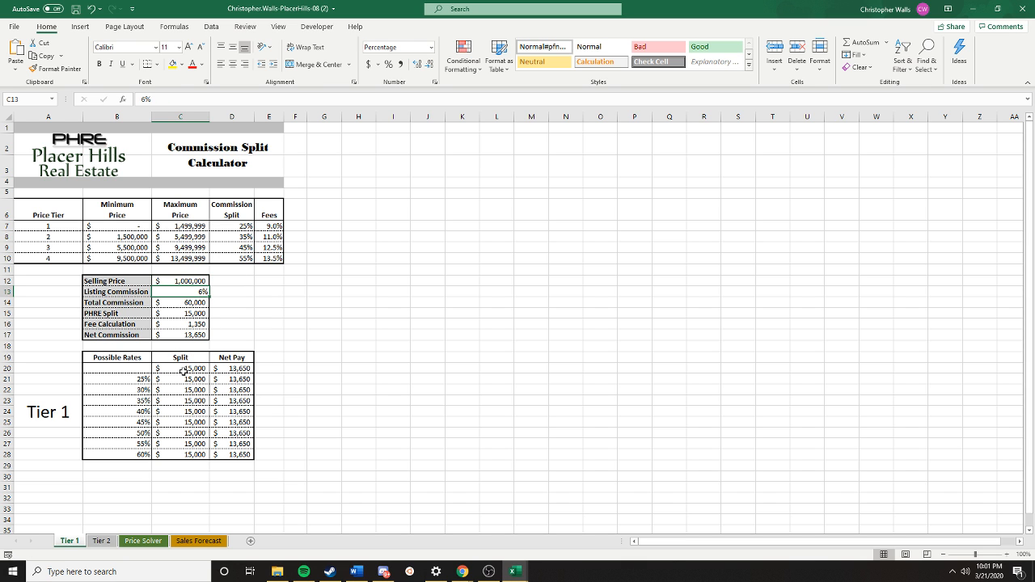
- Try to create a one-variable data table over C20:D28 on the Tier 1 sheet with D7 as the column input cell
drag(186, 365, 237, 453)
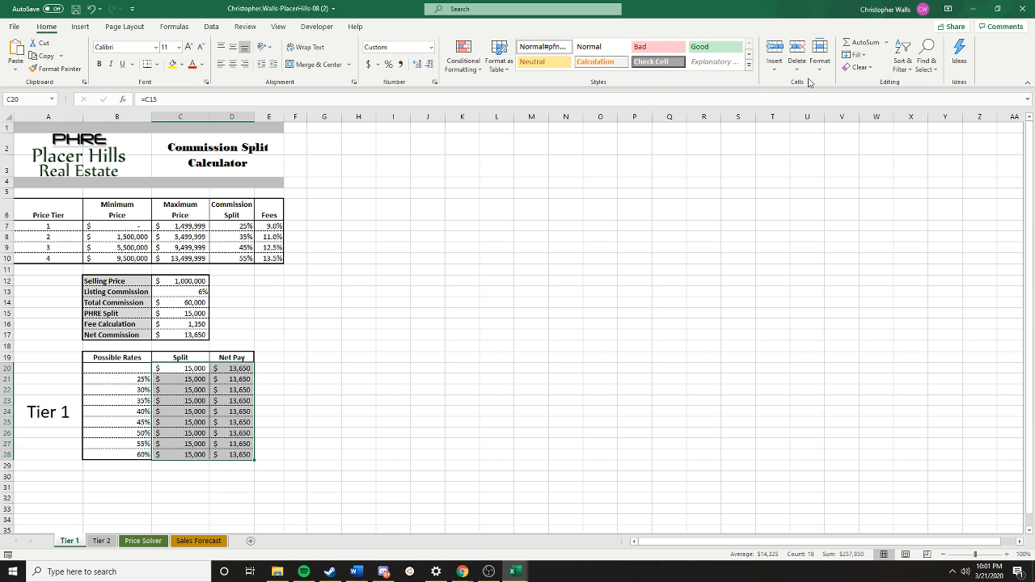
click(209, 27)
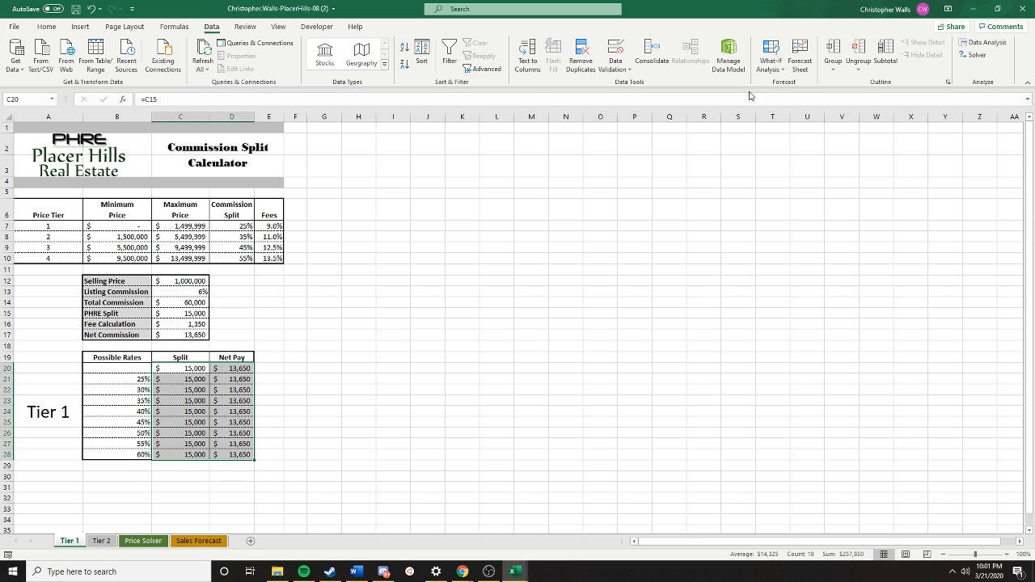
click(776, 70)
click(785, 113)
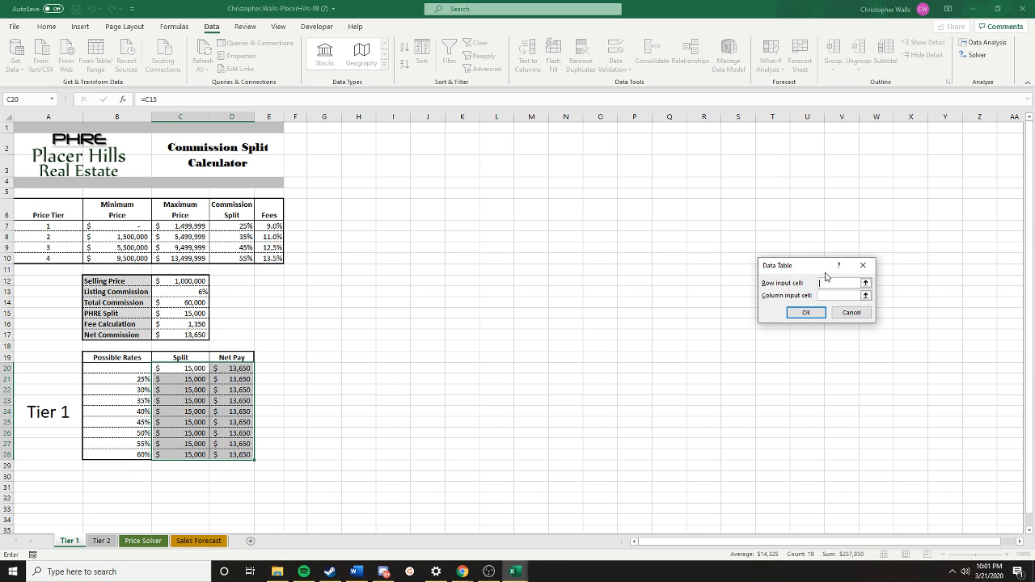
click(830, 295)
text(D)
key(BackSpace)
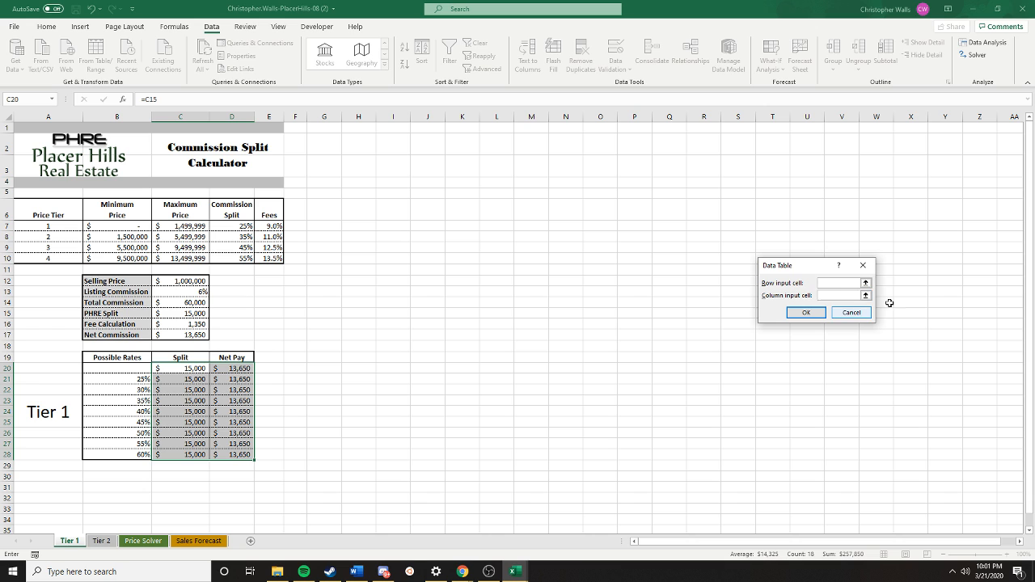
click(242, 227)
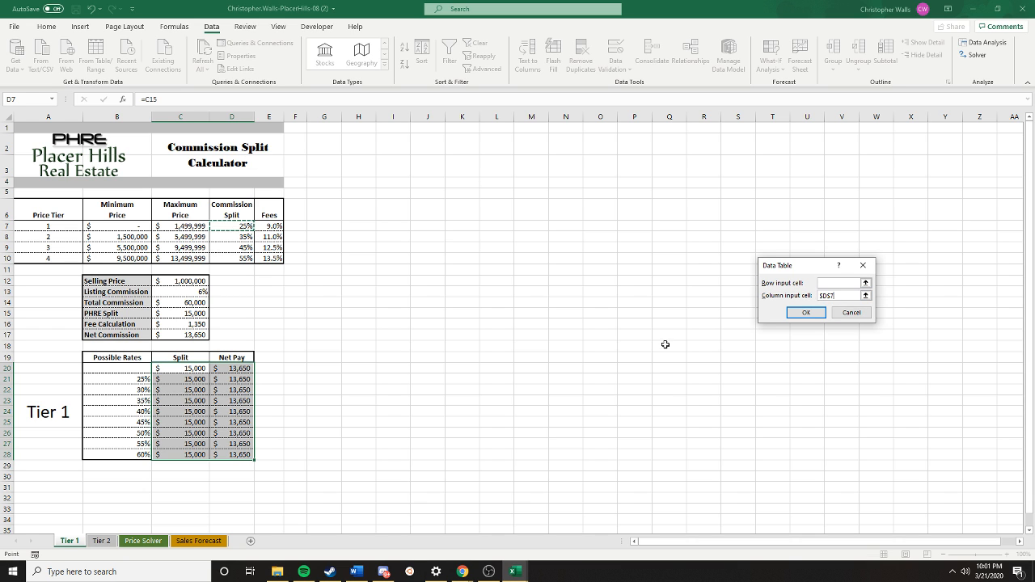
click(813, 315)
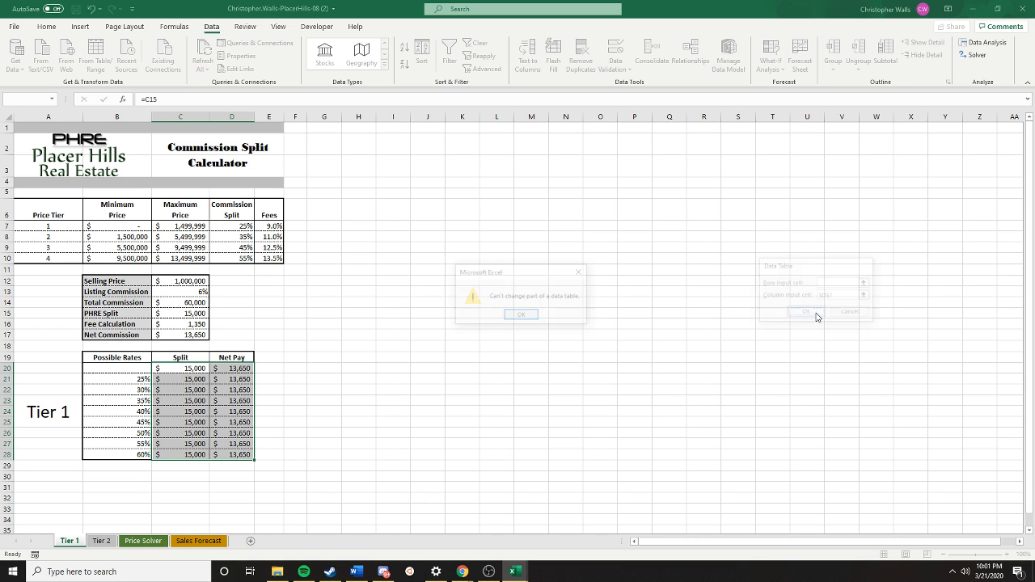
click(522, 315)
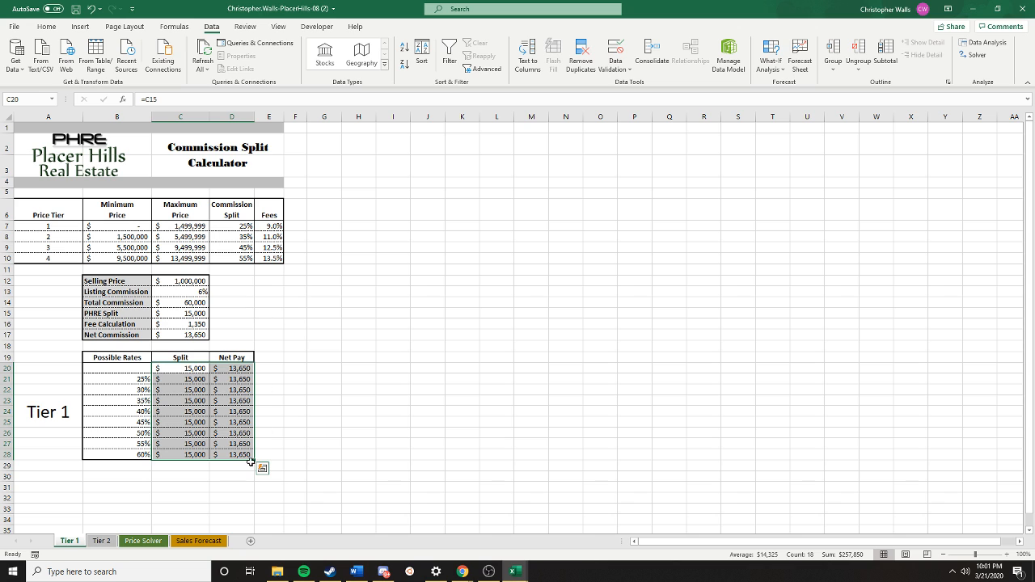
click(771, 61)
click(784, 118)
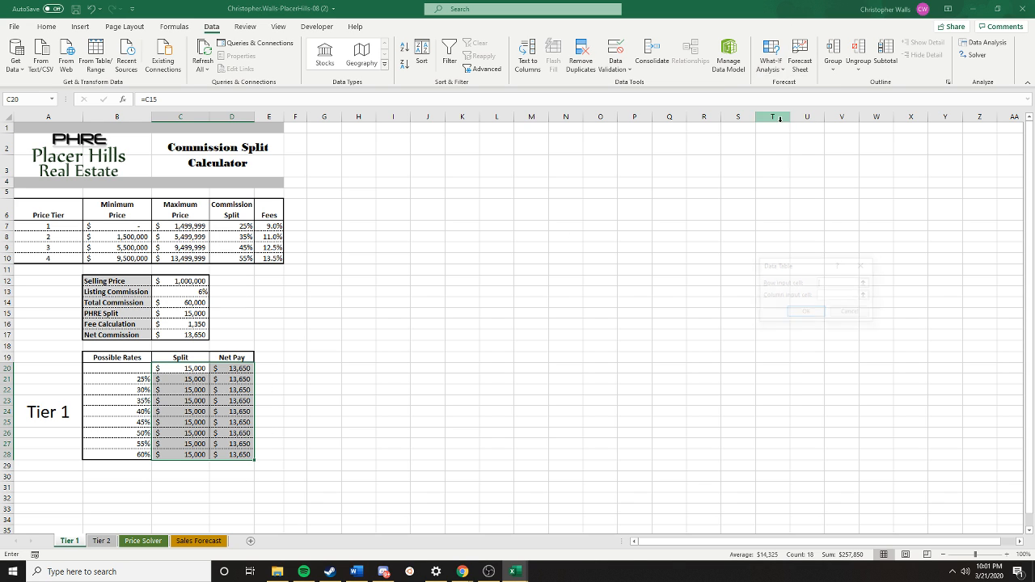
click(826, 296)
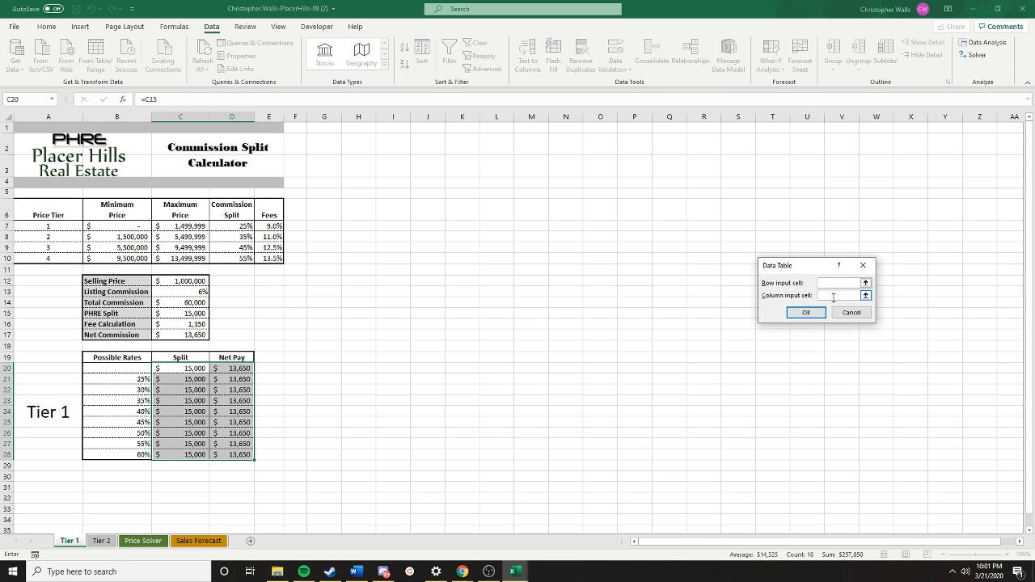
click(235, 226)
click(806, 312)
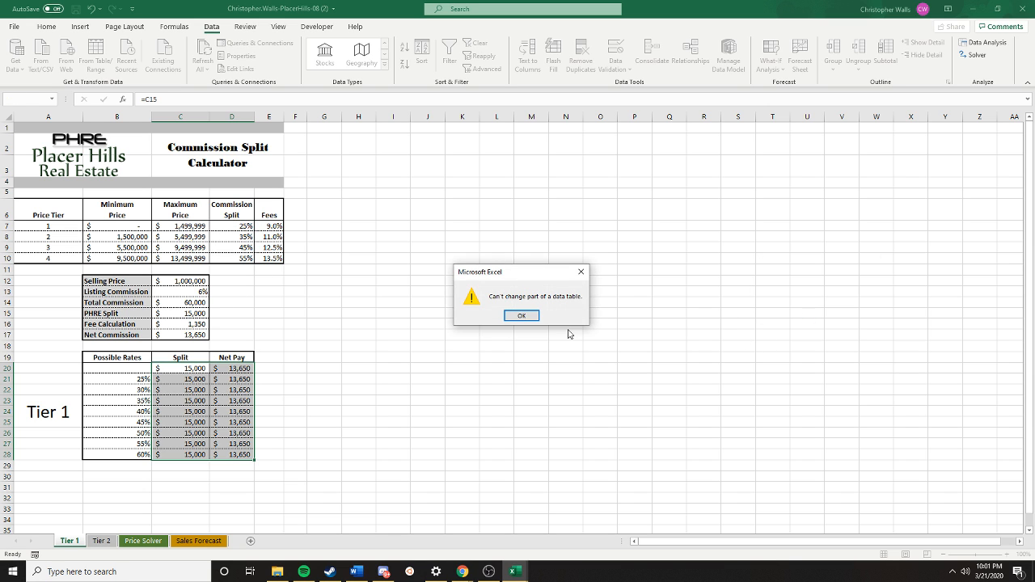
click(534, 317)
click(273, 408)
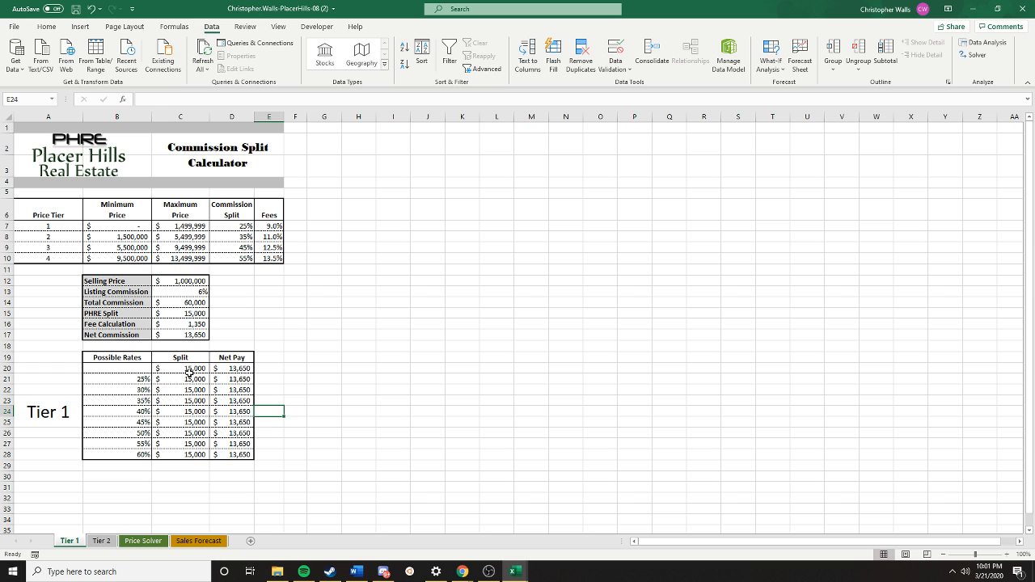
- Create a one-variable data table over B20:D28 on the Tier 1 sheet with D7 as the column input cell
drag(130, 370, 234, 455)
click(771, 57)
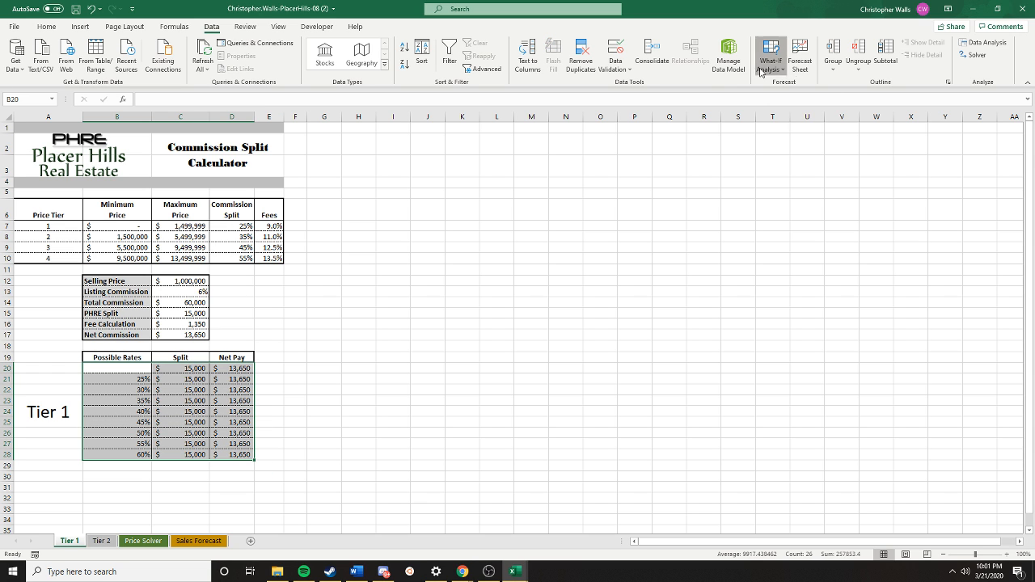
click(785, 118)
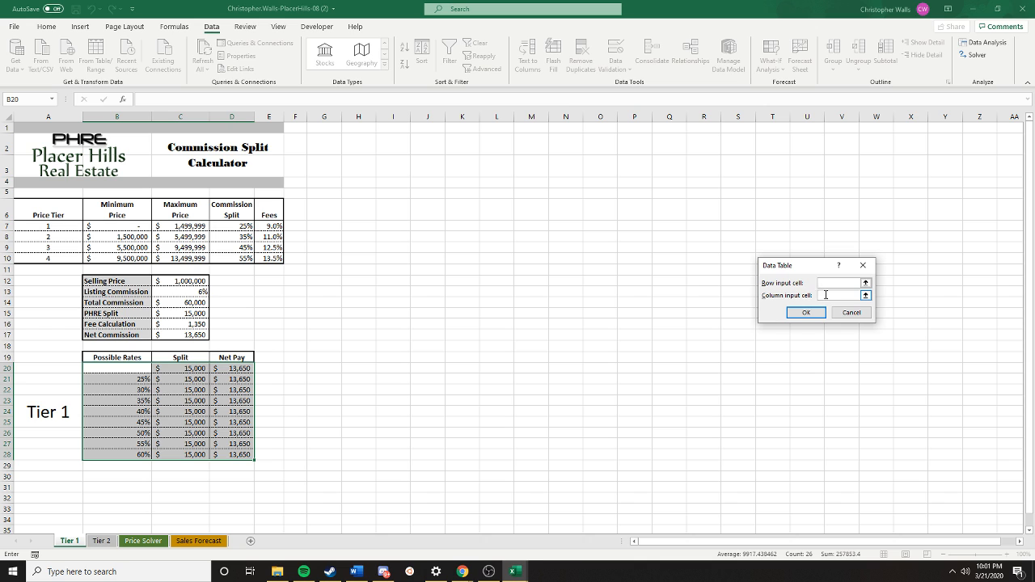
click(230, 225)
click(800, 312)
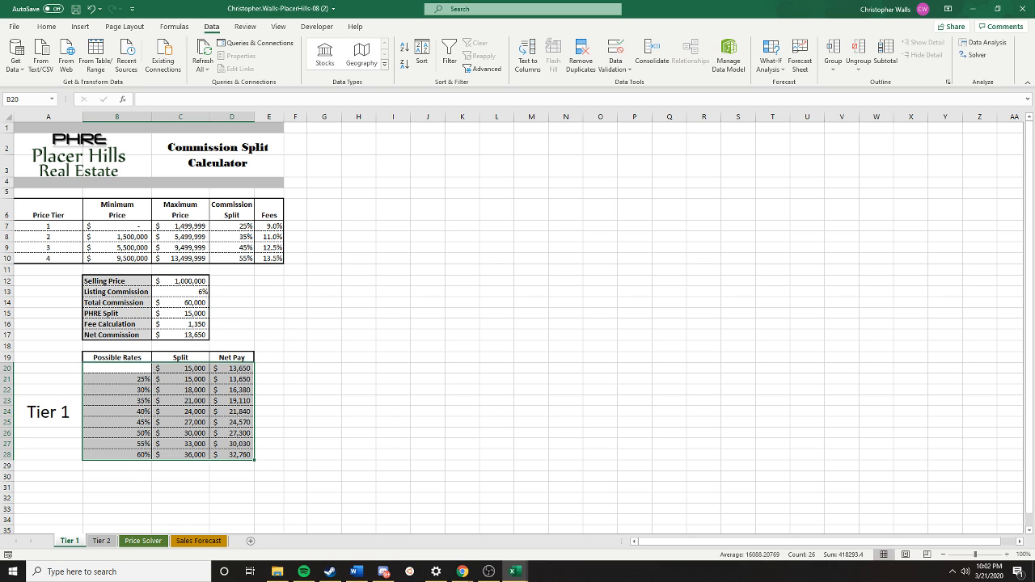
click(659, 299)
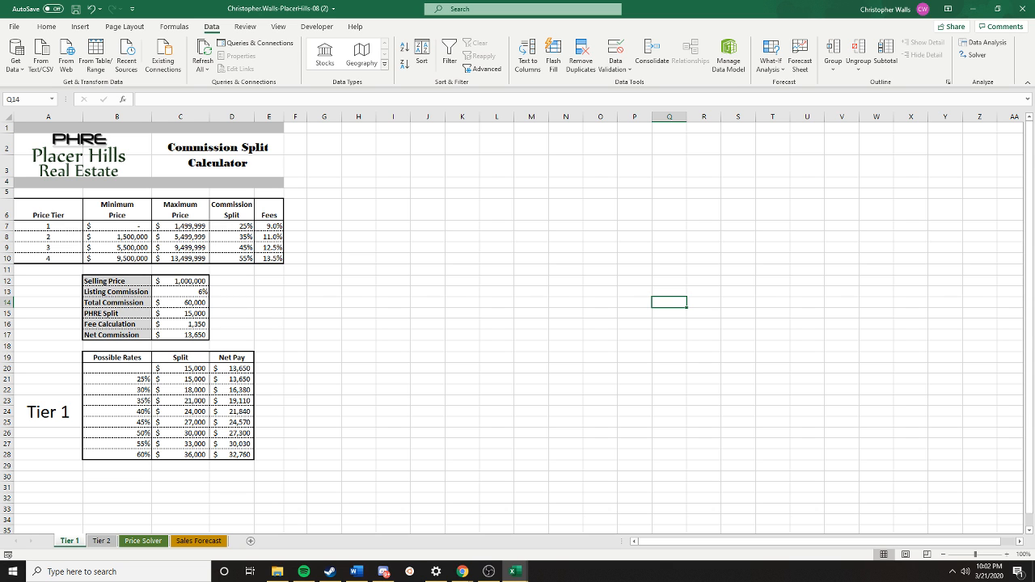
- On the Price Solver sheet, define the workbook-scope name Selling_Price for the Selling Price cell C12
click(141, 541)
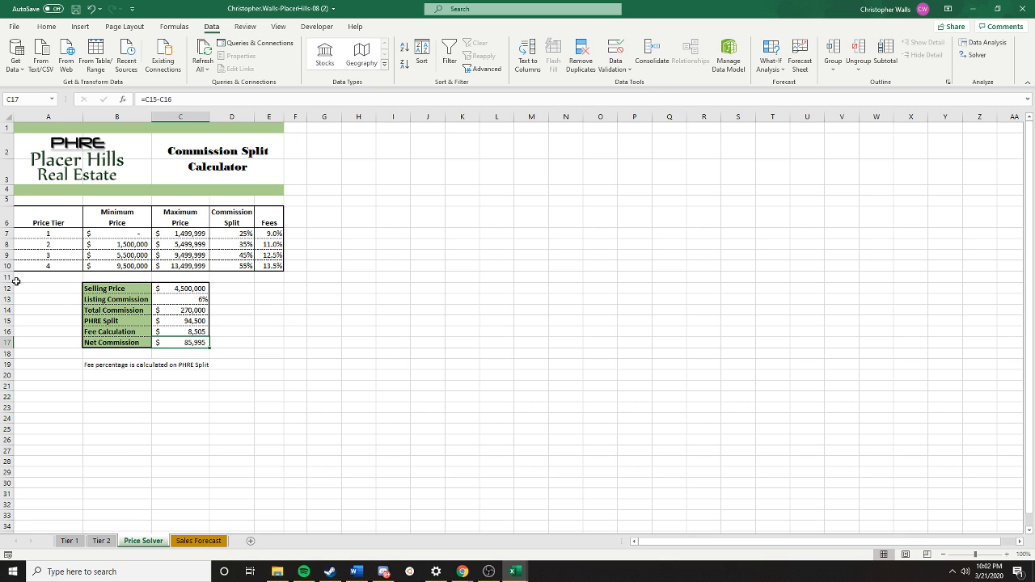
click(188, 290)
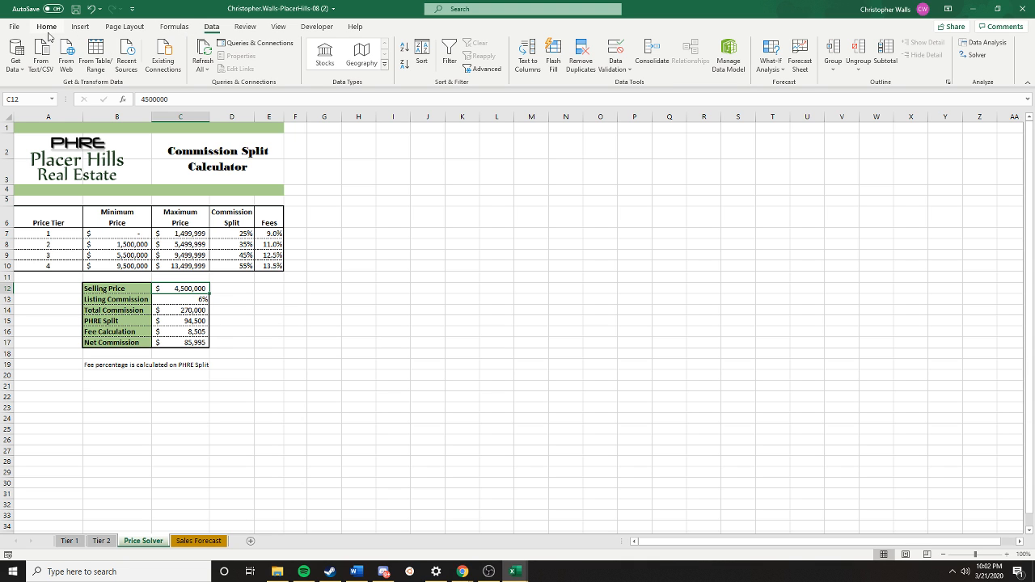
click(243, 29)
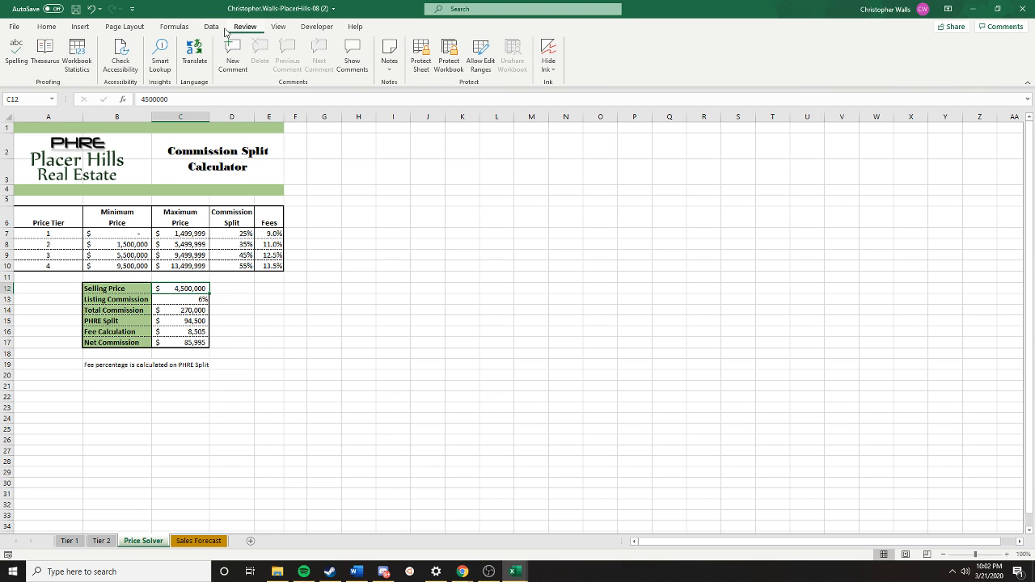
click(128, 28)
click(84, 28)
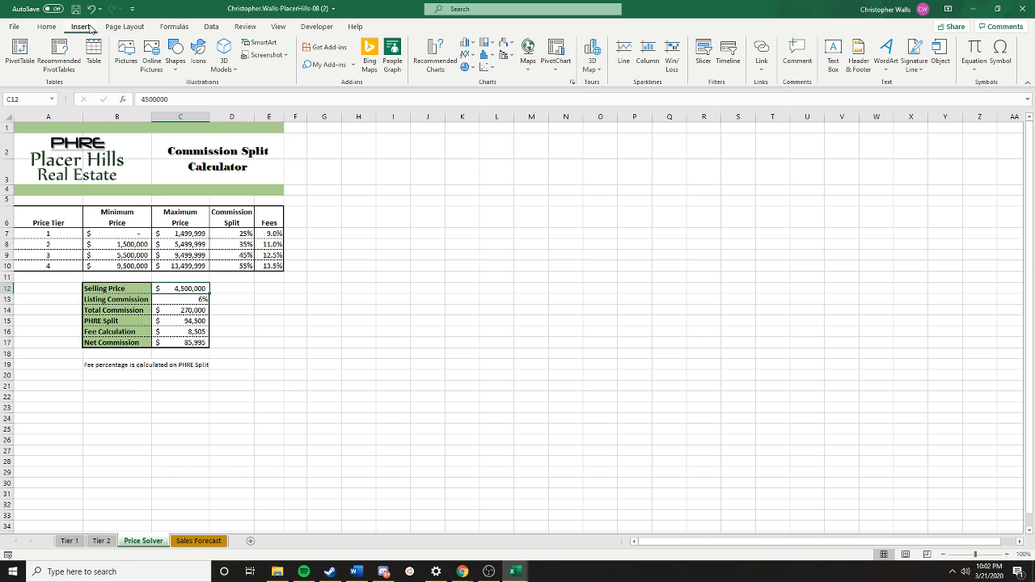
click(53, 28)
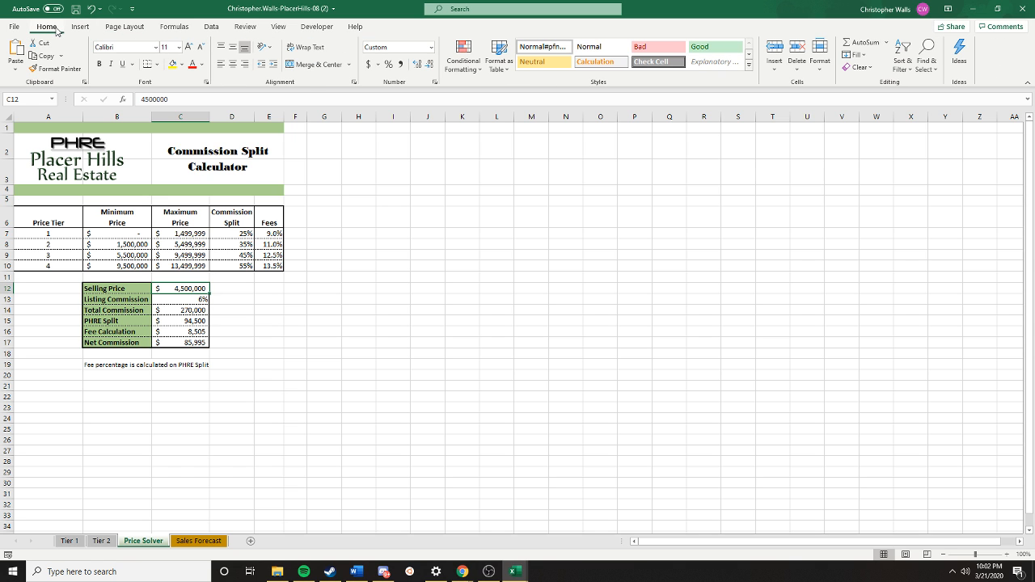
click(124, 27)
click(174, 27)
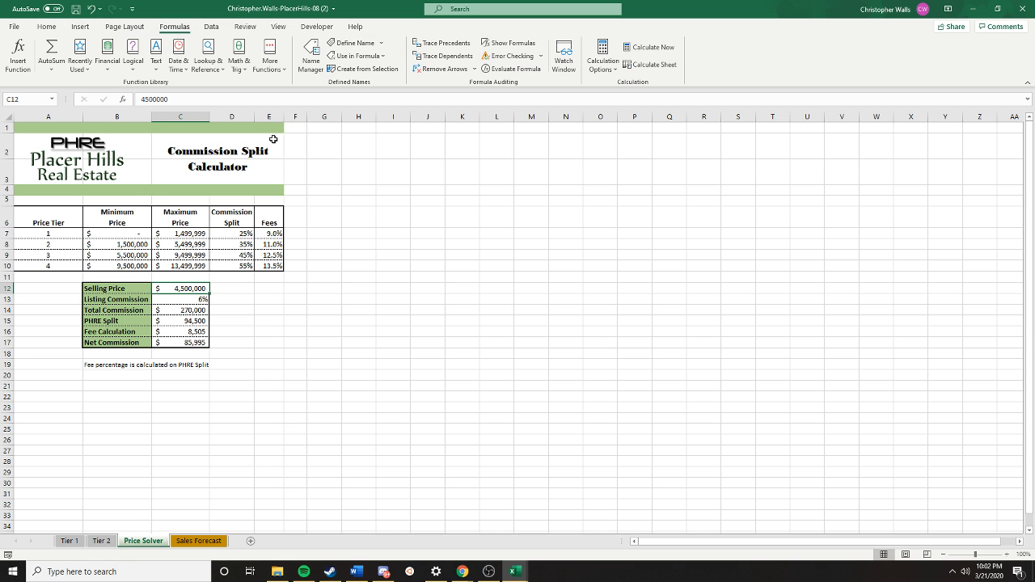
click(380, 45)
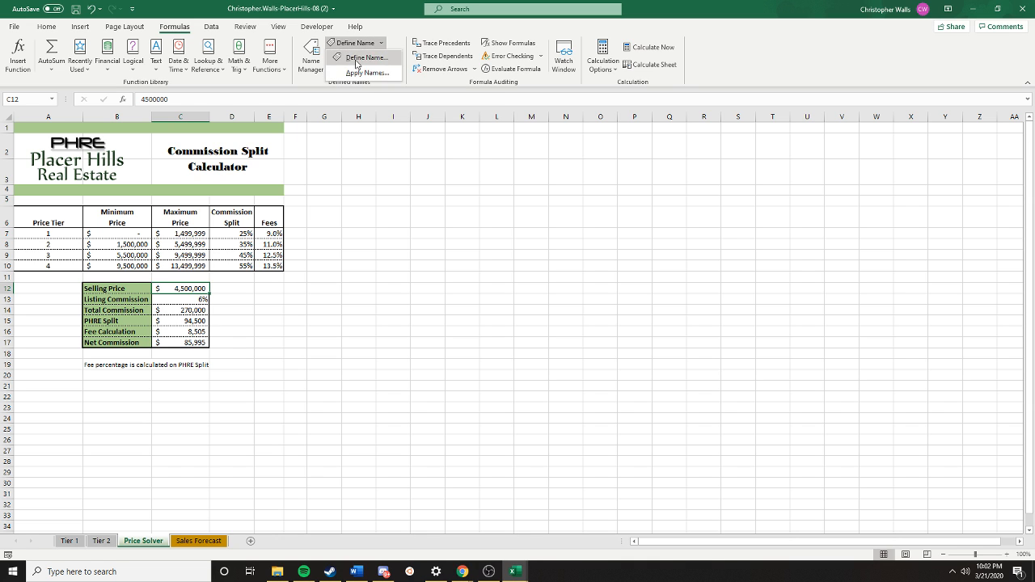
click(367, 58)
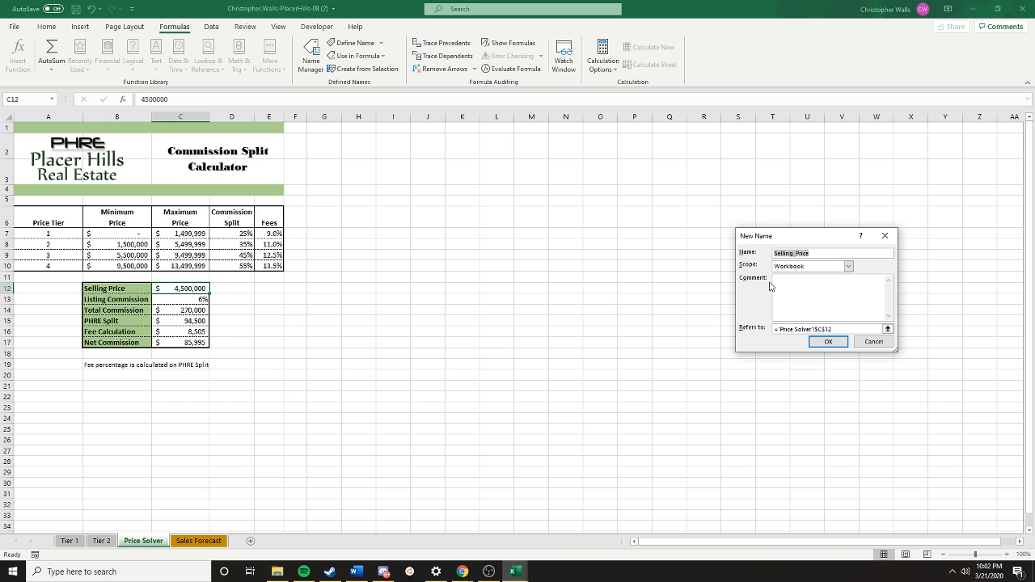
click(828, 344)
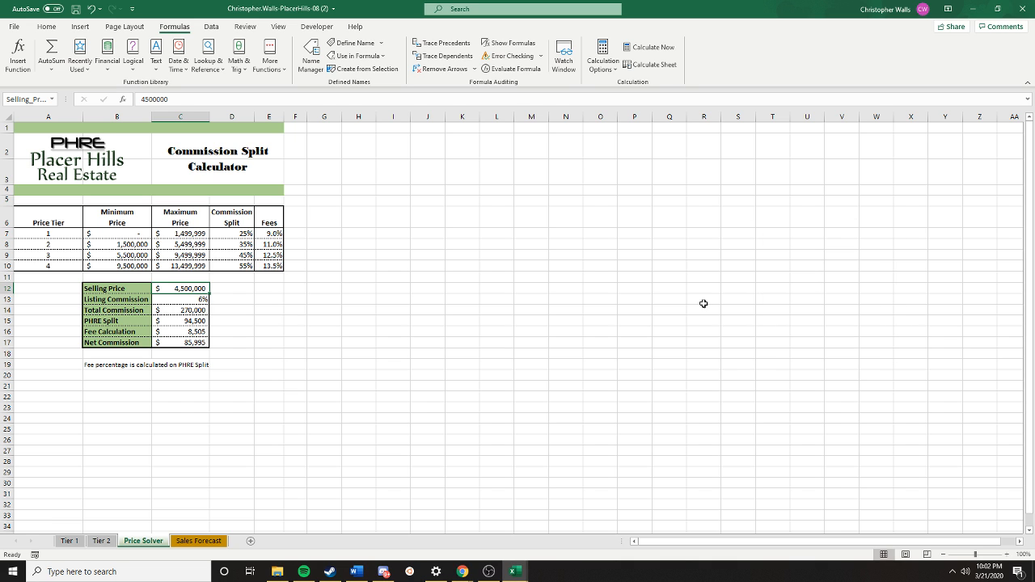
- Define the workbook-scope name Total_Commission for the Total Commission cell C14
click(194, 310)
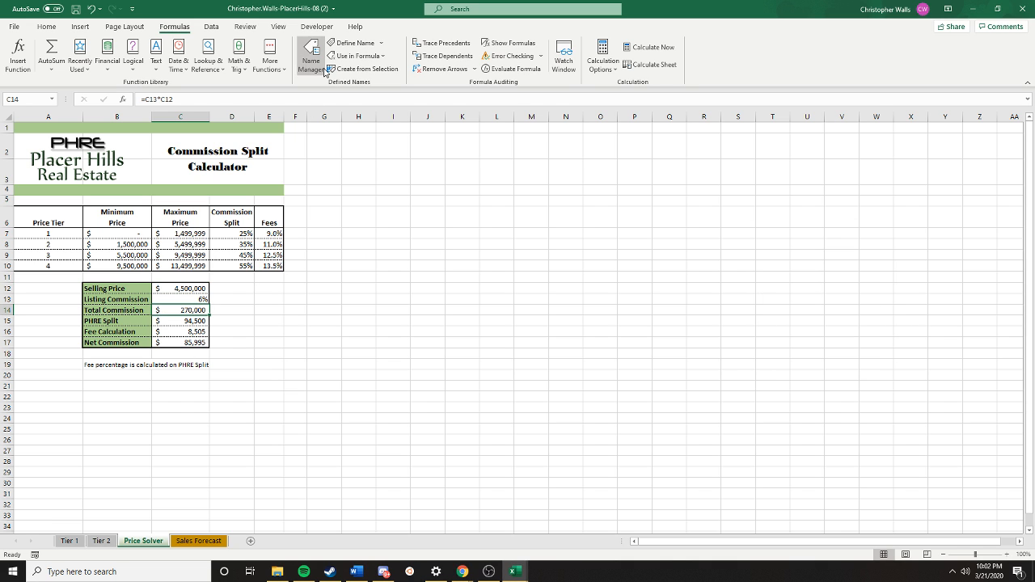
click(355, 43)
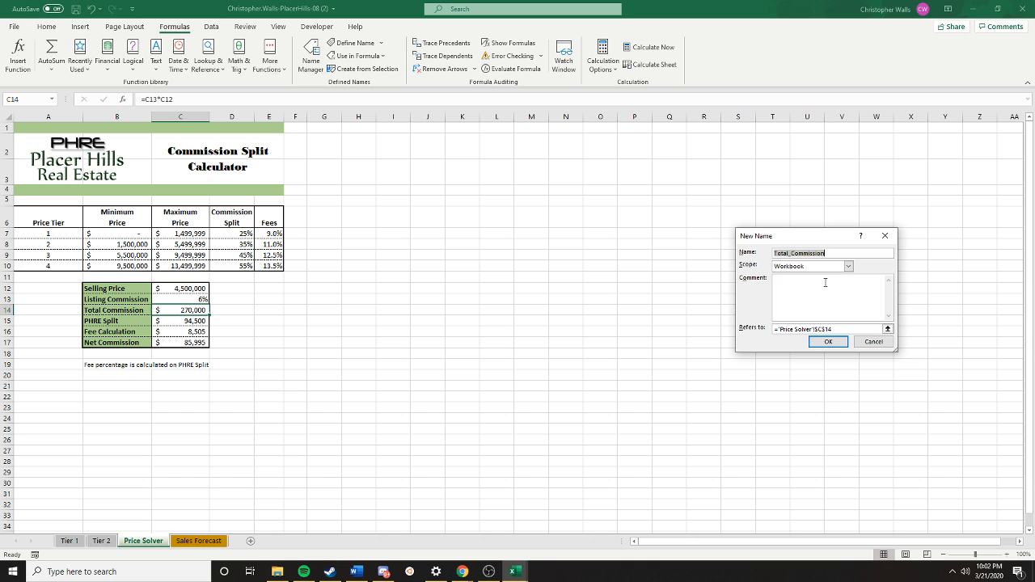
click(828, 341)
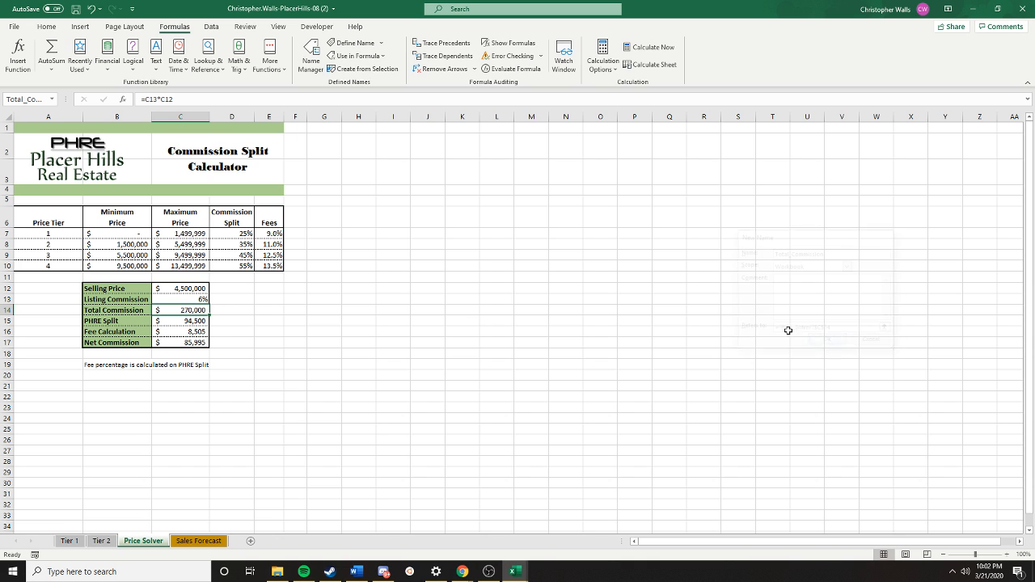
- Define a workbook-scope name for the Net Commission cell C17, with PHRE replacing the beginning of the suggested name
click(179, 342)
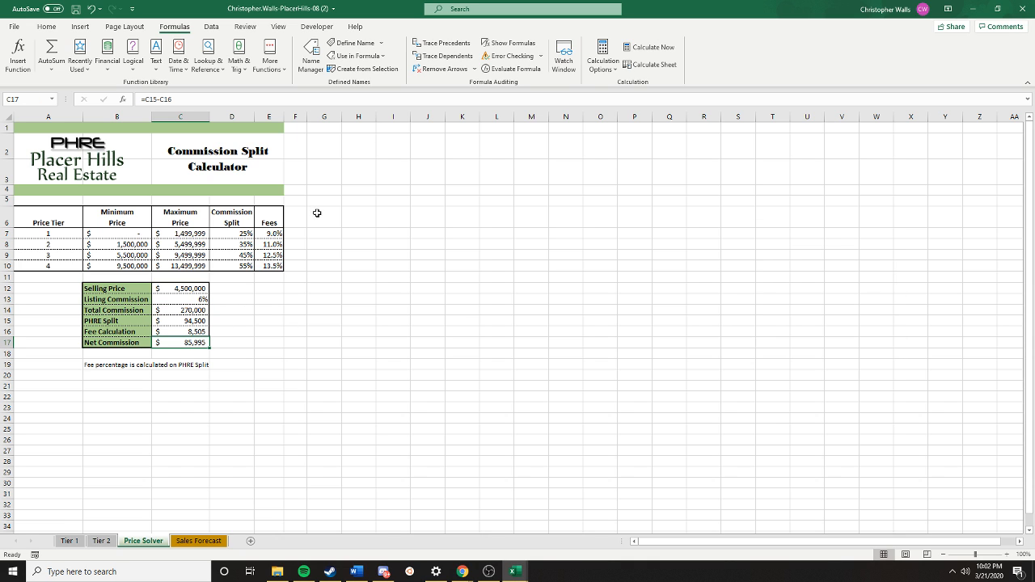
click(355, 43)
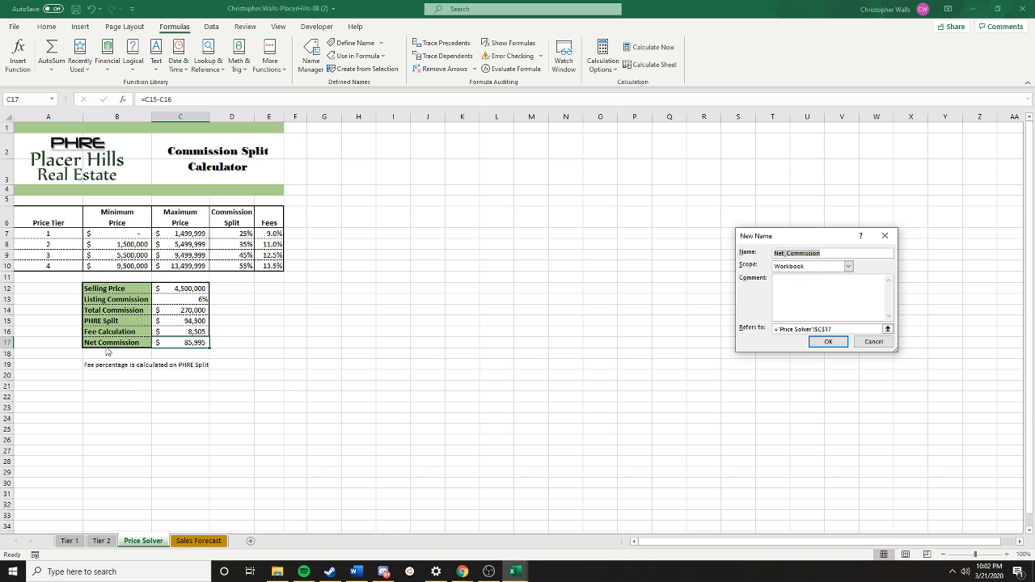
click(789, 254)
drag(785, 254, 698, 260)
text(PHRE)
click(827, 341)
click(759, 361)
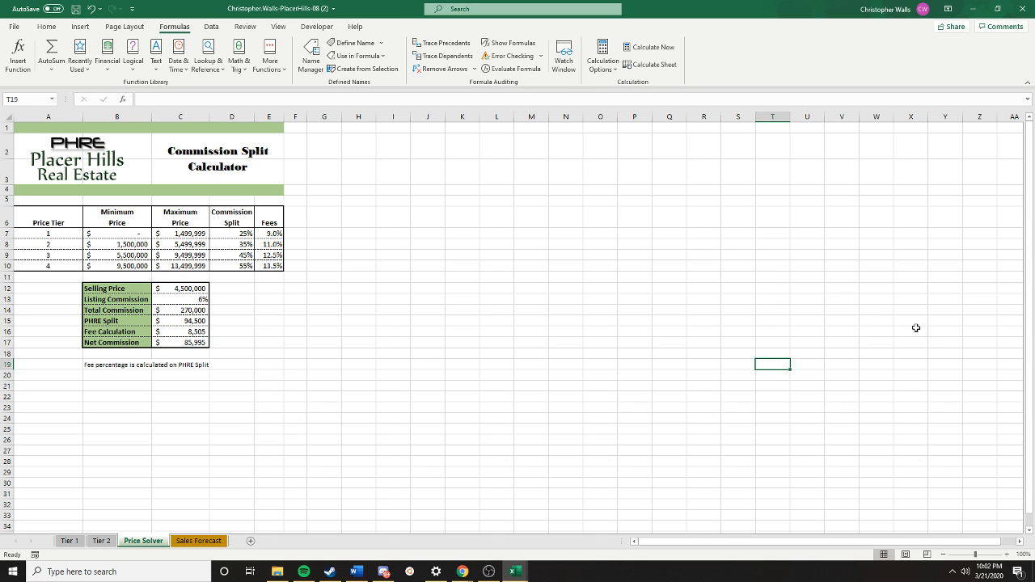
click(276, 29)
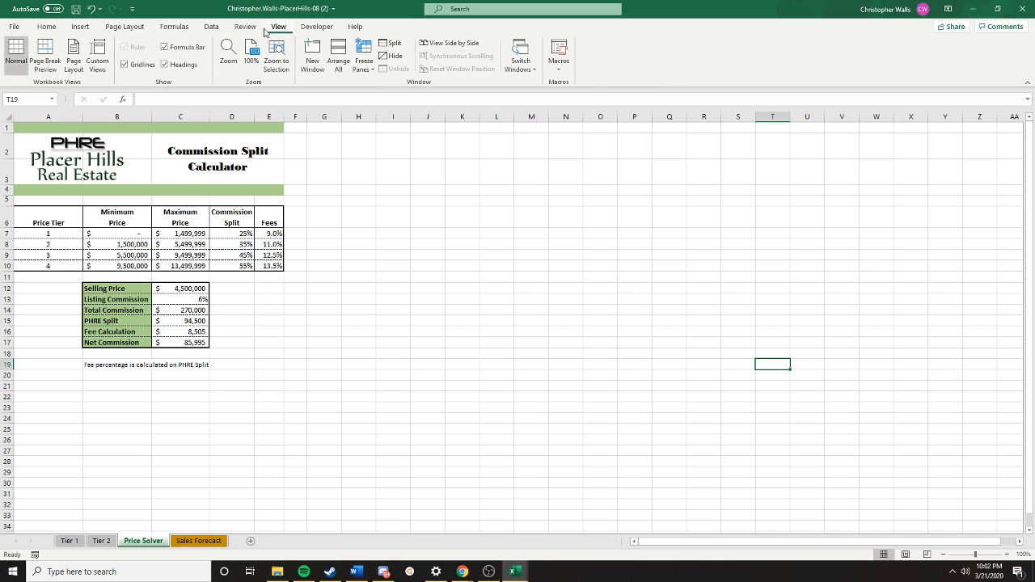
click(245, 29)
click(217, 30)
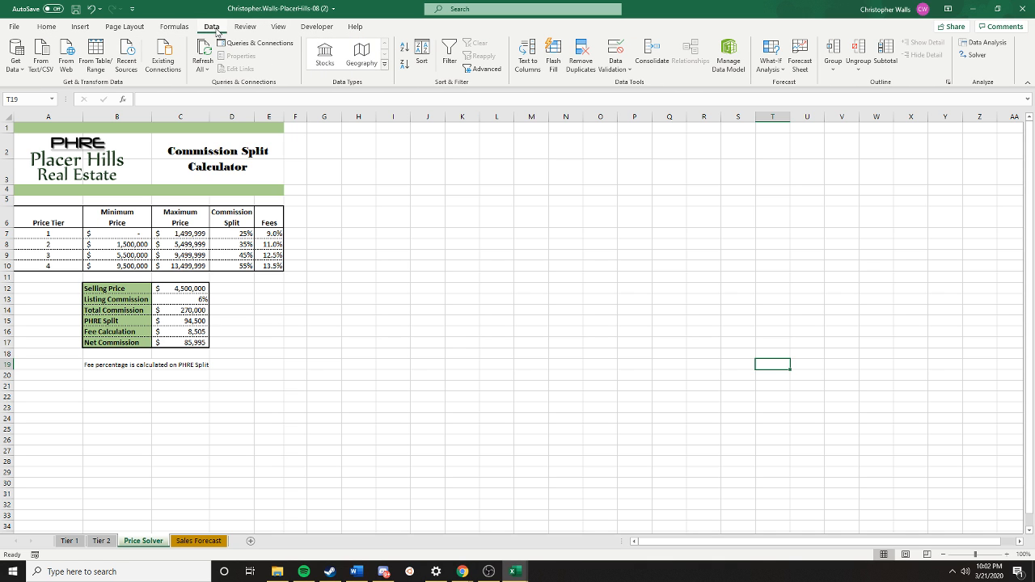
click(972, 54)
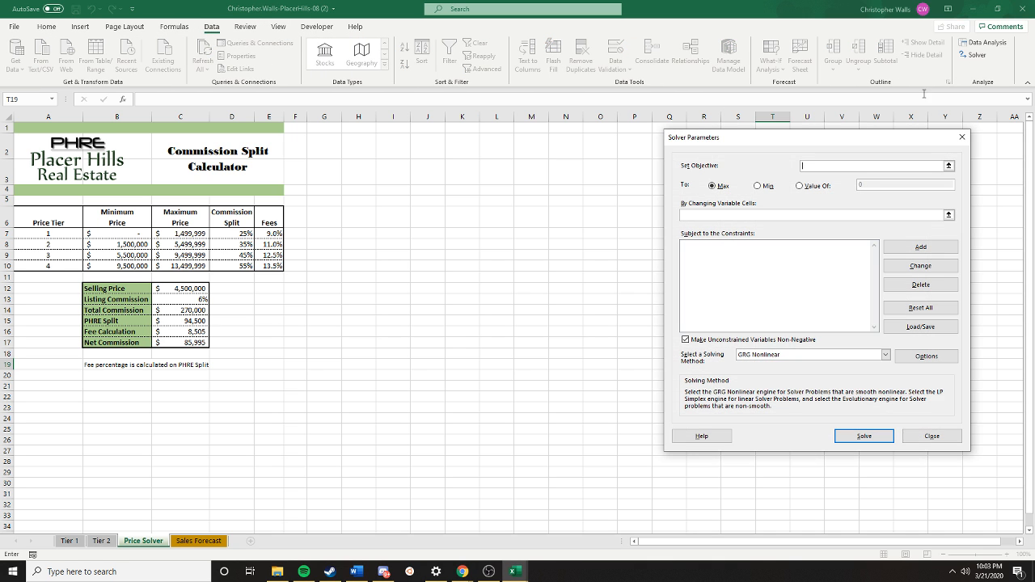
click(960, 139)
click(992, 44)
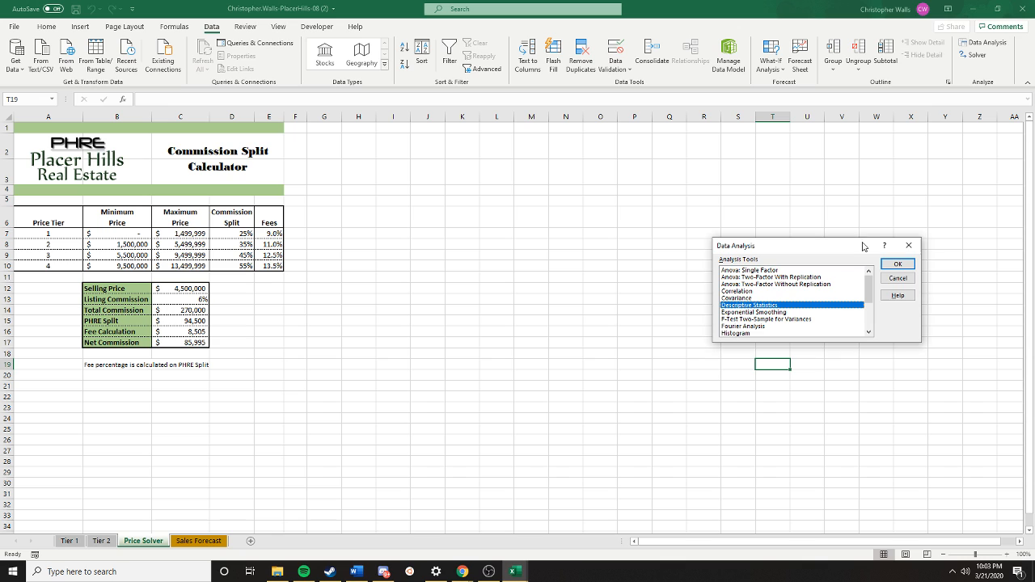
click(921, 245)
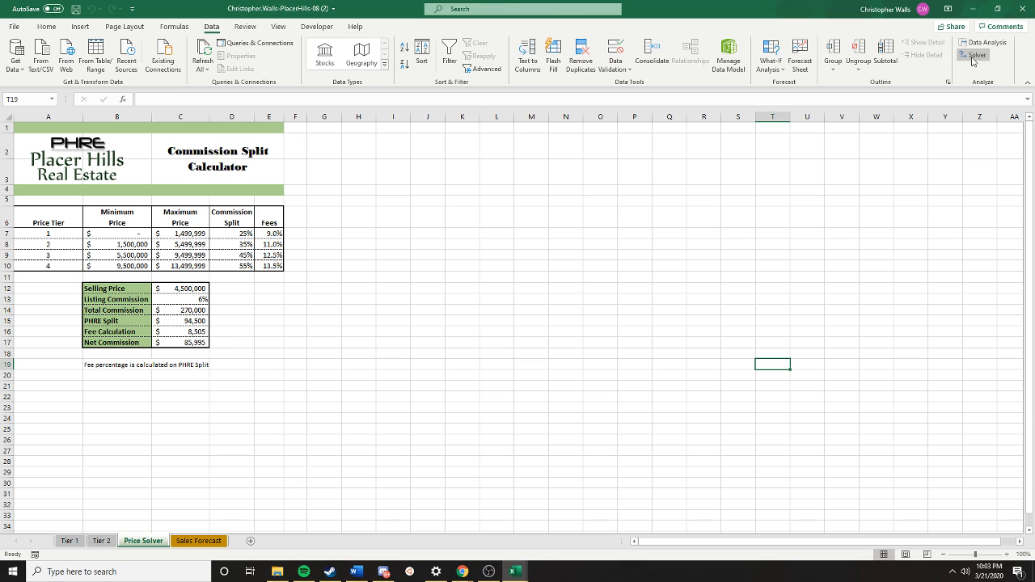
- Check in the list of available add-ins that the Solver Add-in is enabled
click(474, 11)
text(add)
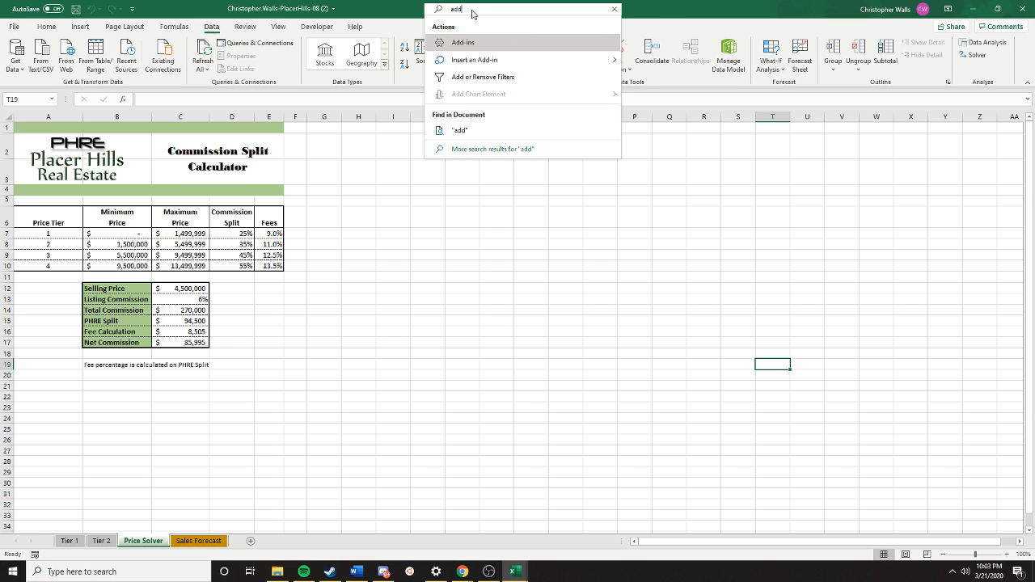
key(Return)
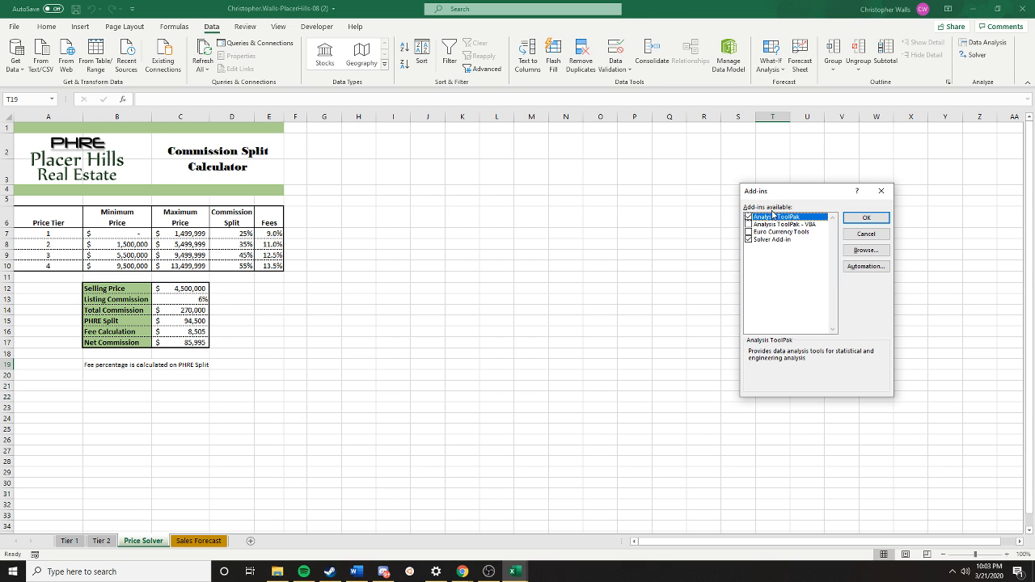
click(861, 218)
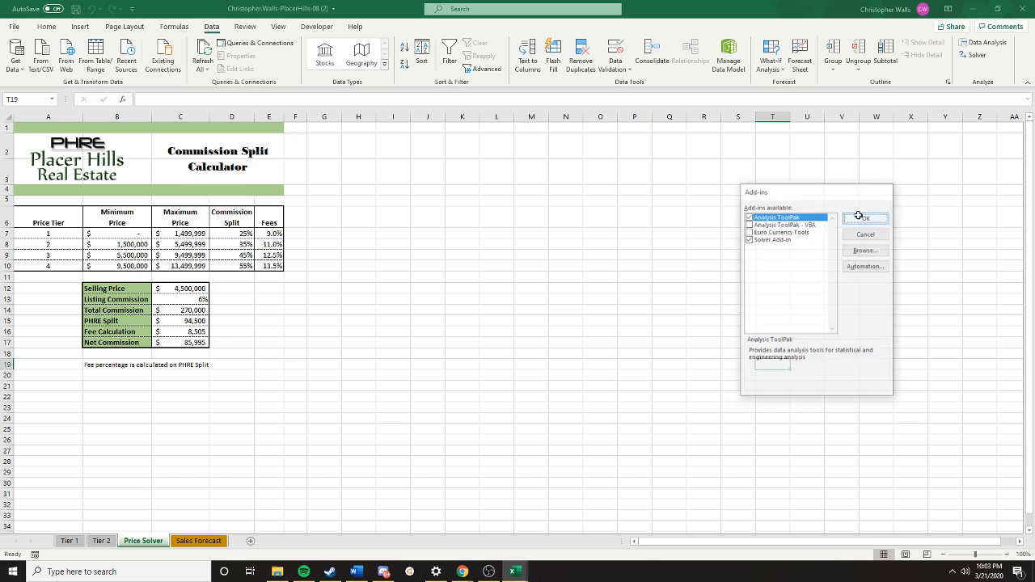
- Run Solver with objective C17 at a value of 50000 by changing the Selling Price cell C12
click(978, 59)
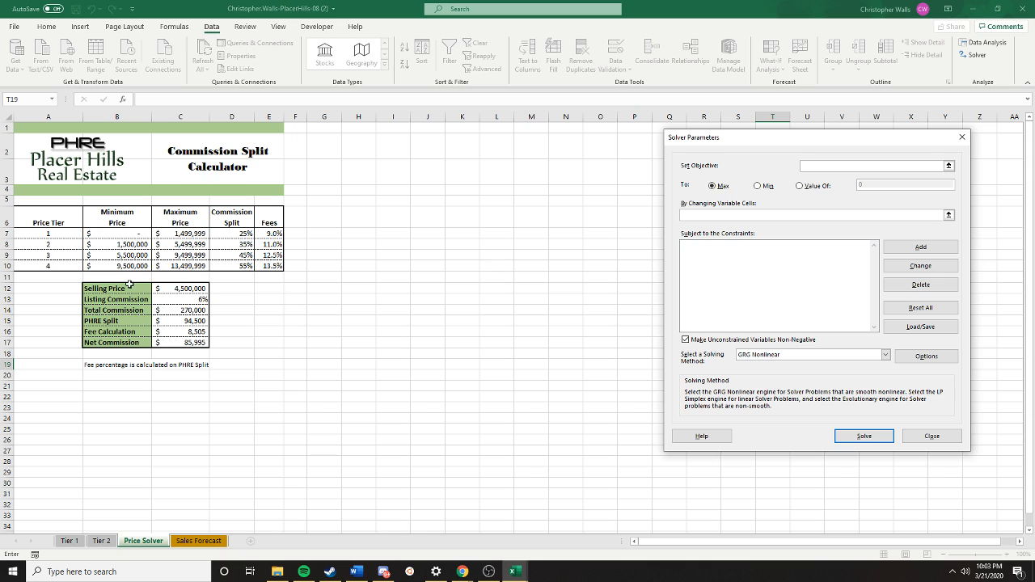
click(170, 341)
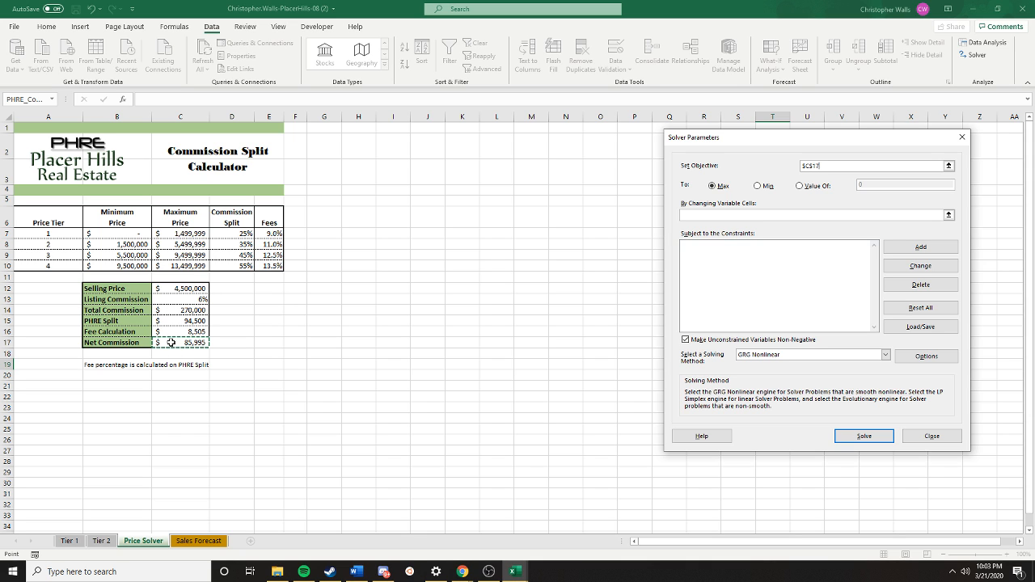
click(800, 187)
click(873, 186)
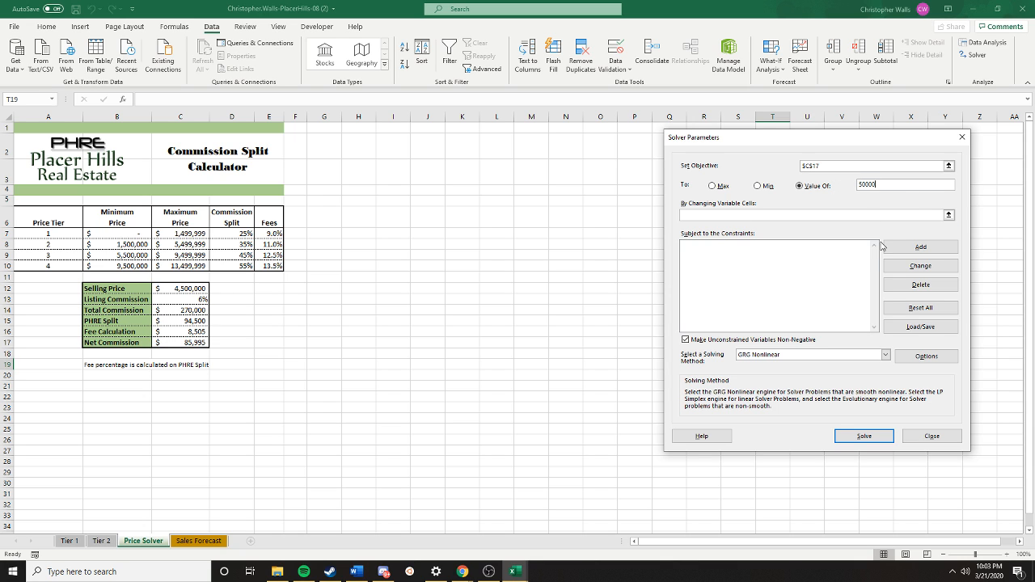
click(806, 216)
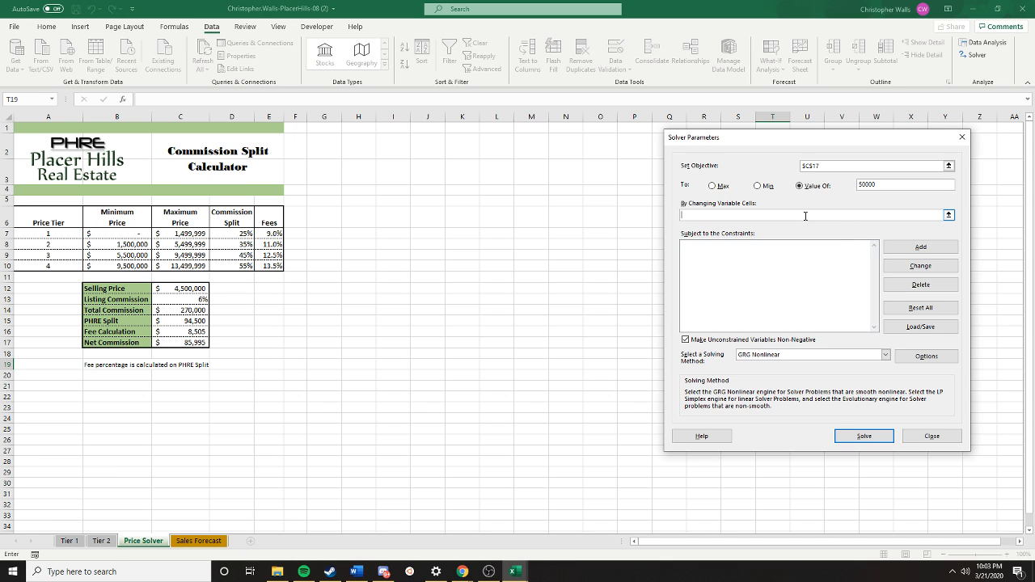
click(177, 291)
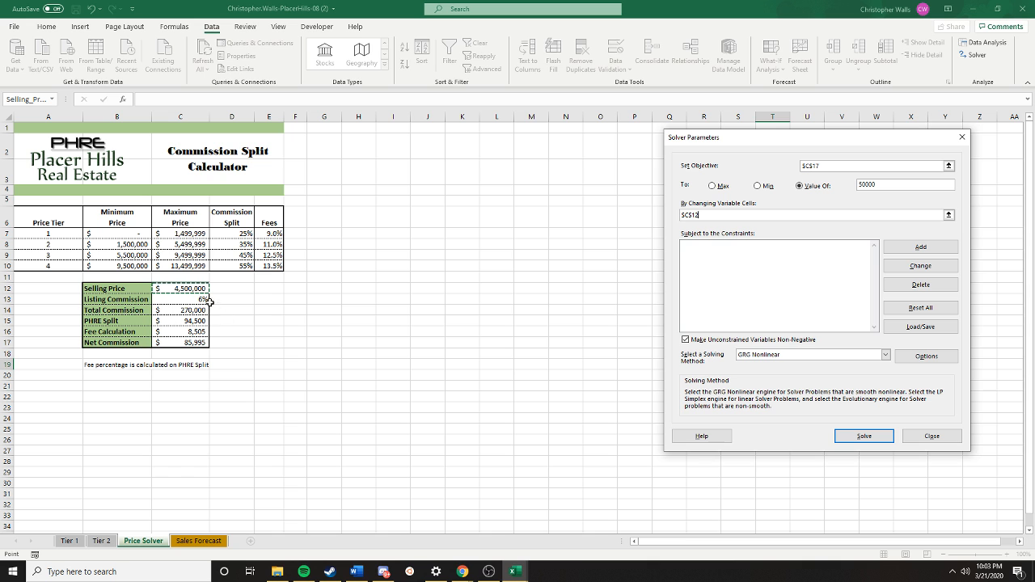
click(863, 435)
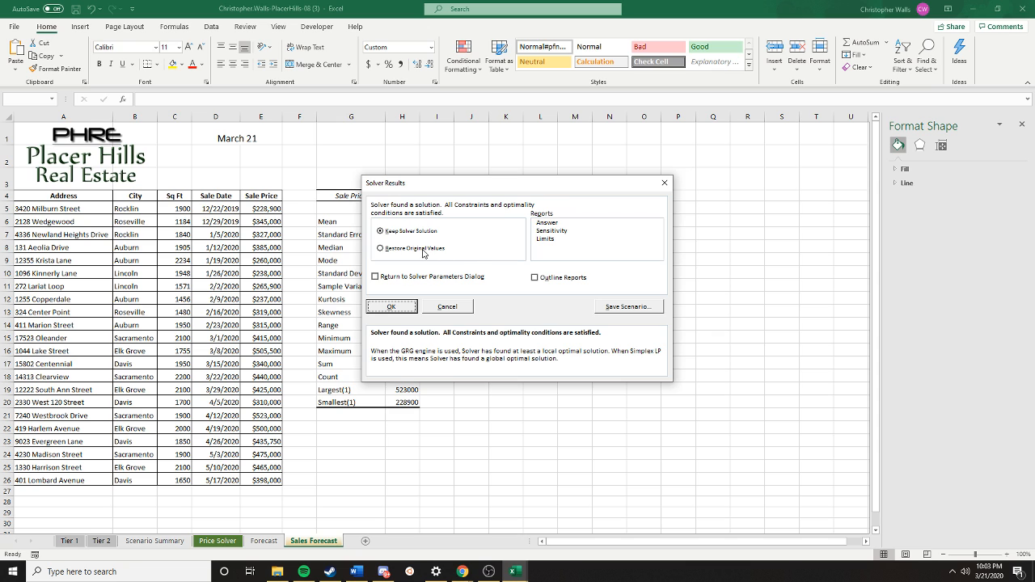
- Try to save the Solver solution as a scenario named $50,000 with return to the Solver parameters enabled
click(432, 277)
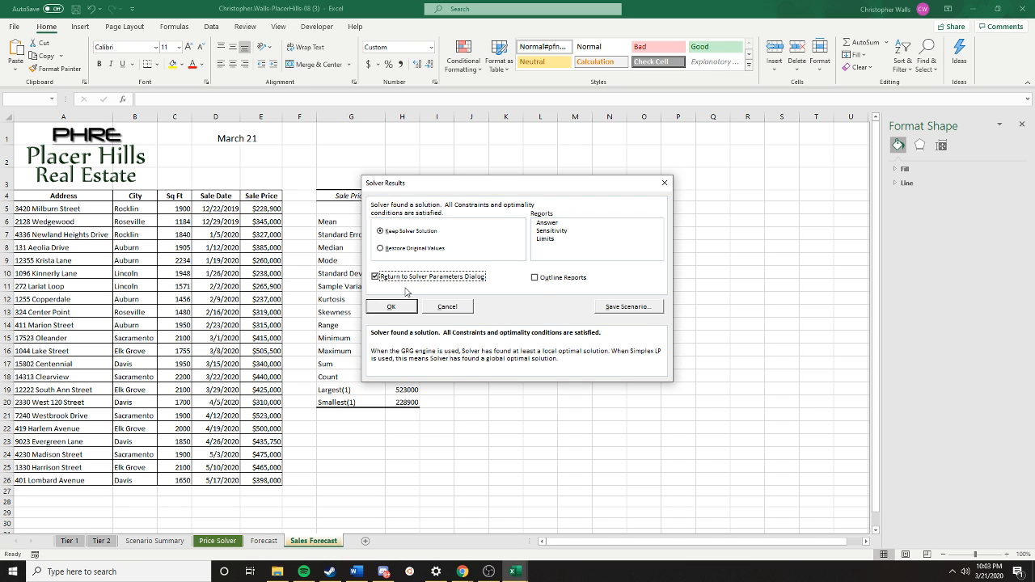
click(645, 310)
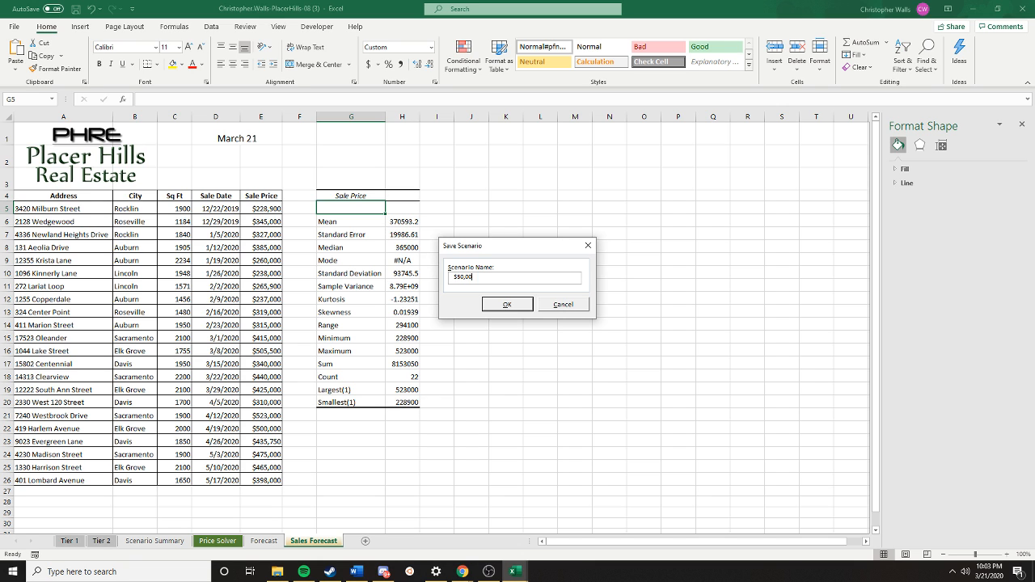
click(509, 304)
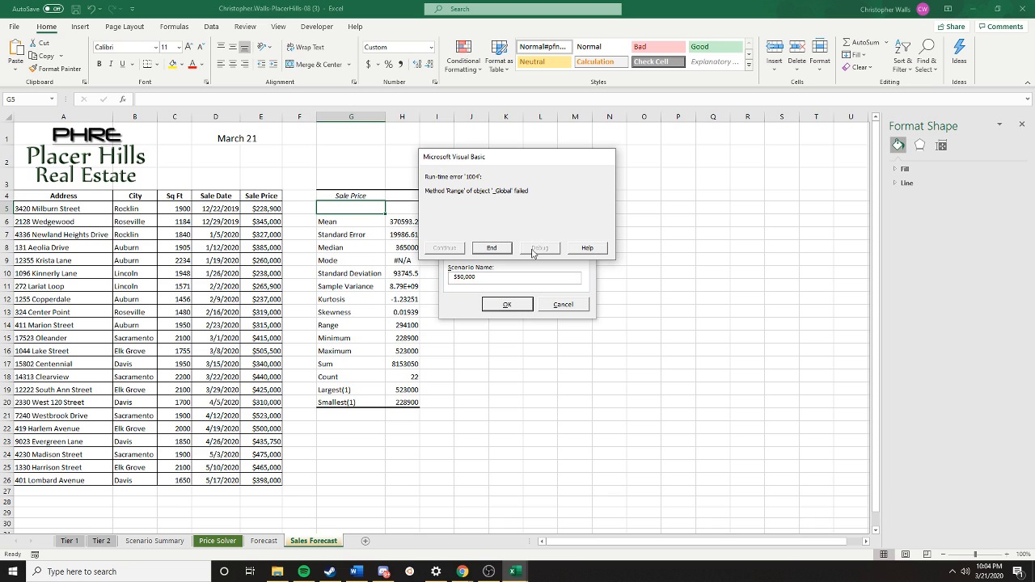
click(491, 249)
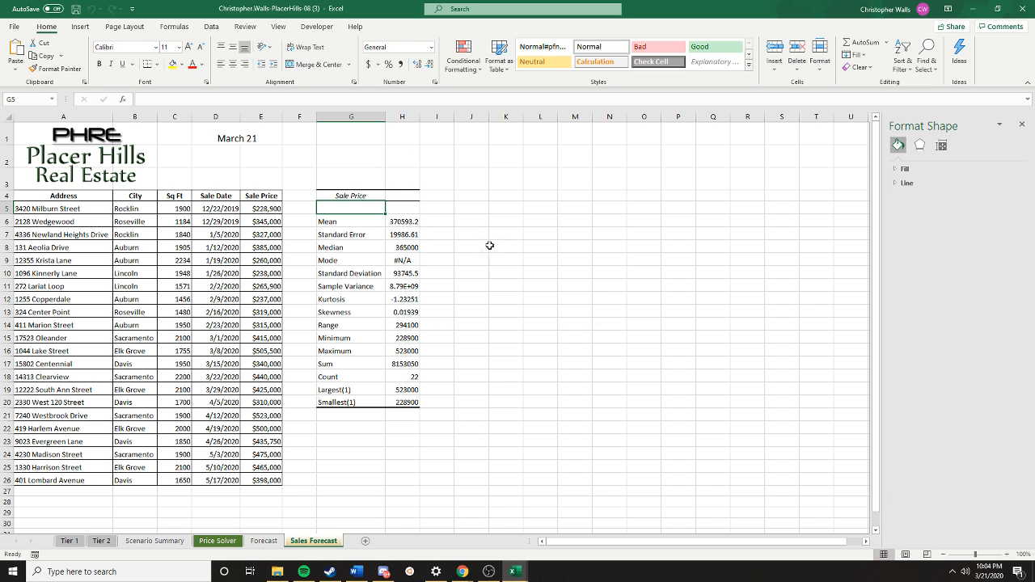
- Close the other open workbook, PlacerHills-08 (3), without saving its changes
mouse_move(513, 571)
mouse_move(544, 520)
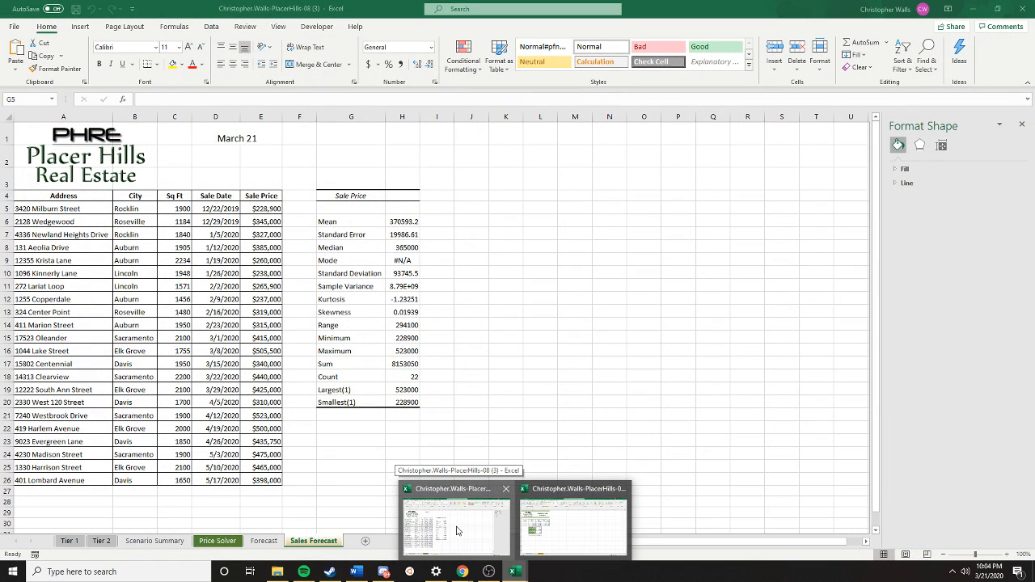
click(457, 531)
click(1023, 8)
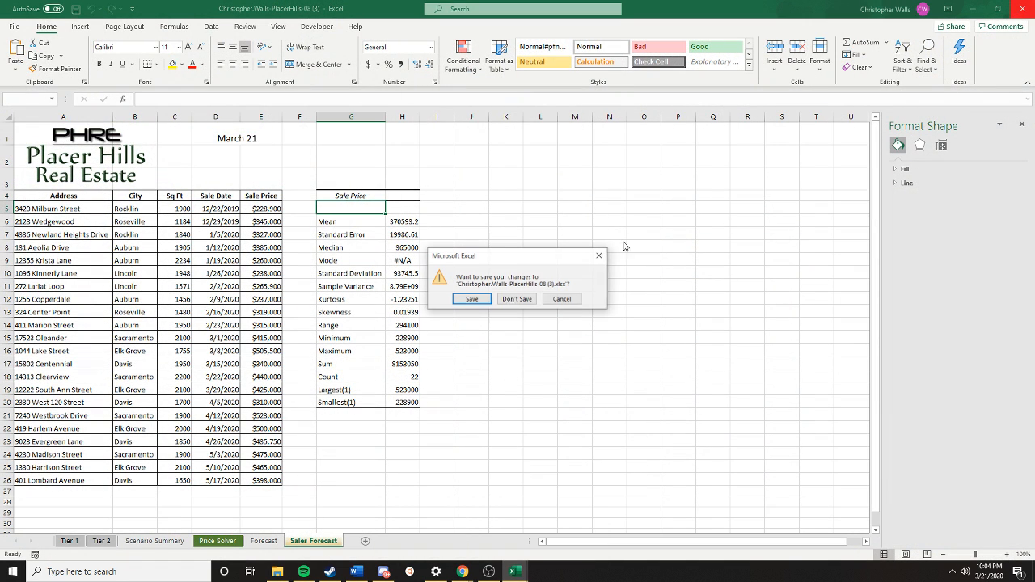
click(526, 300)
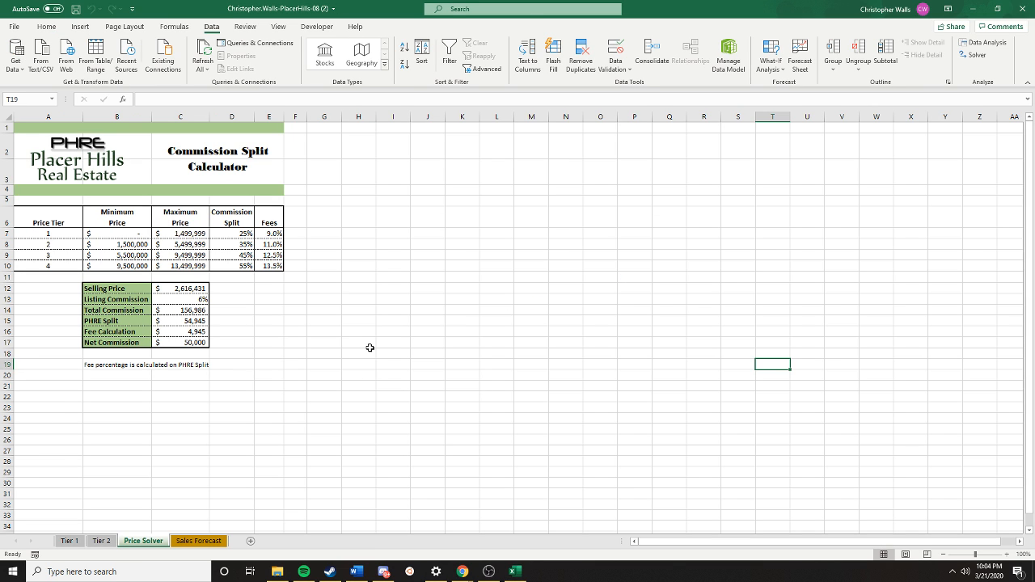
- Check the Scenario Manager for scenarios stored on the Price Solver sheet
click(369, 346)
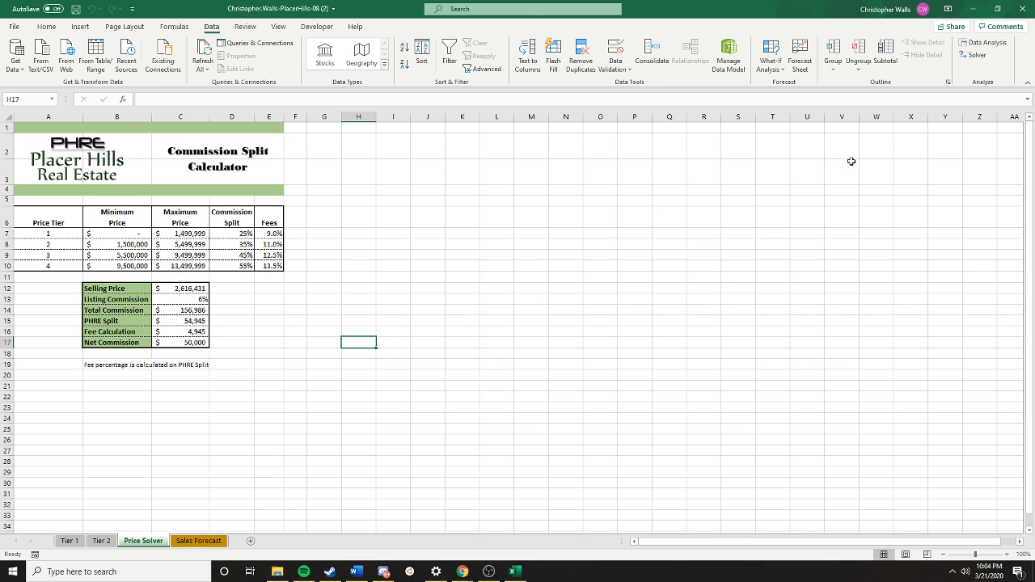
click(973, 50)
click(994, 44)
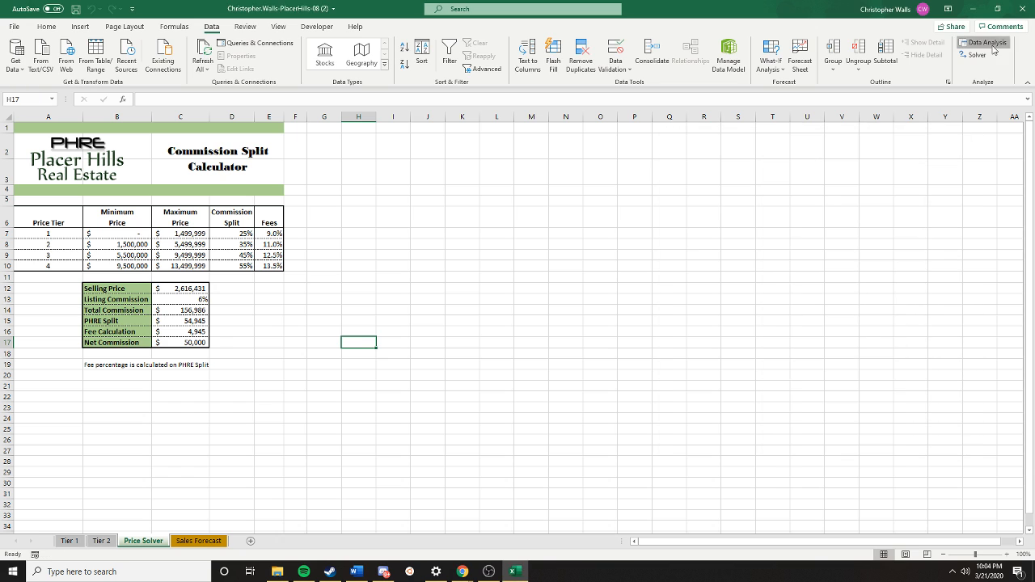
click(912, 245)
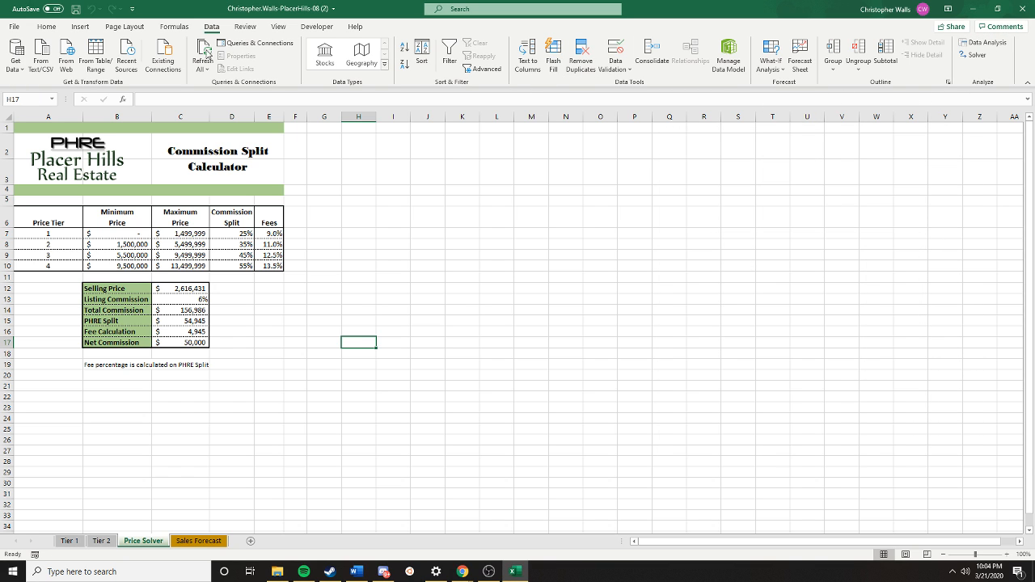
click(278, 27)
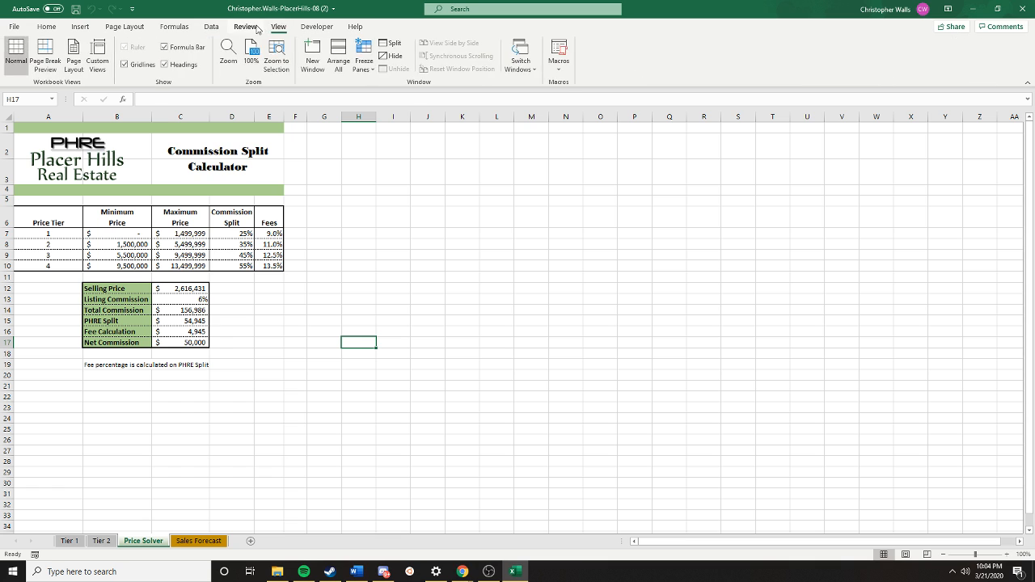
click(252, 27)
click(212, 28)
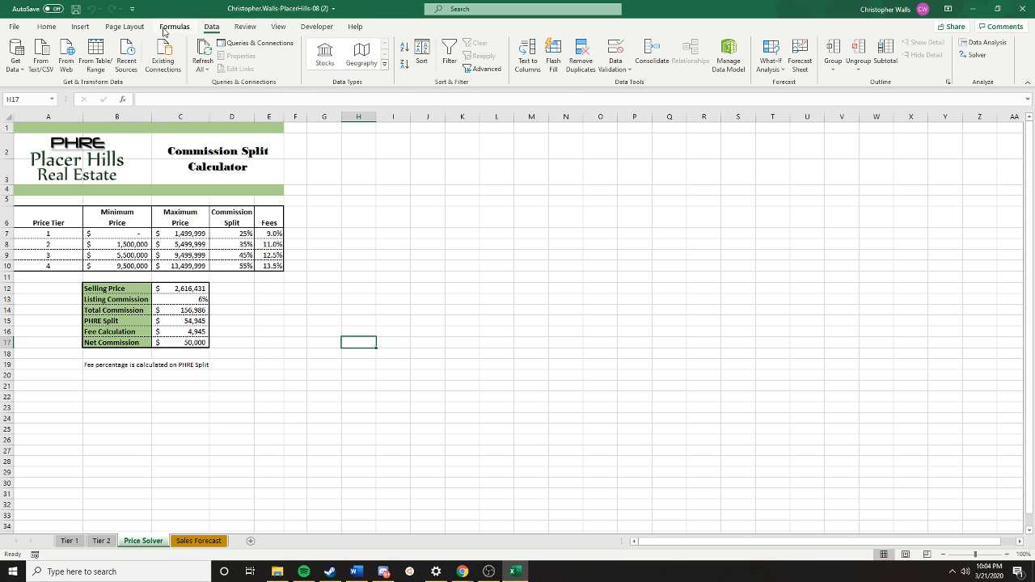
click(772, 62)
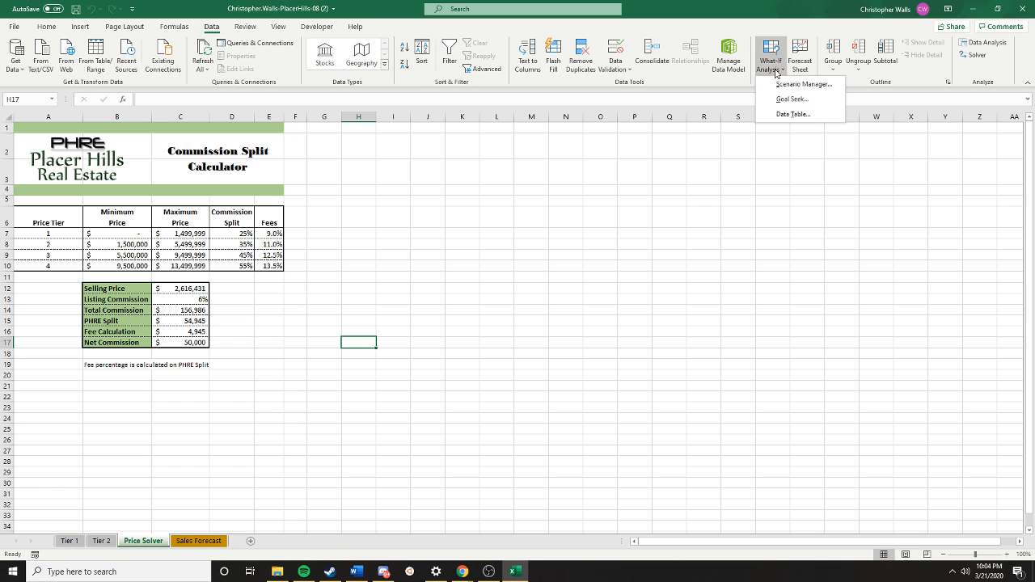
click(781, 97)
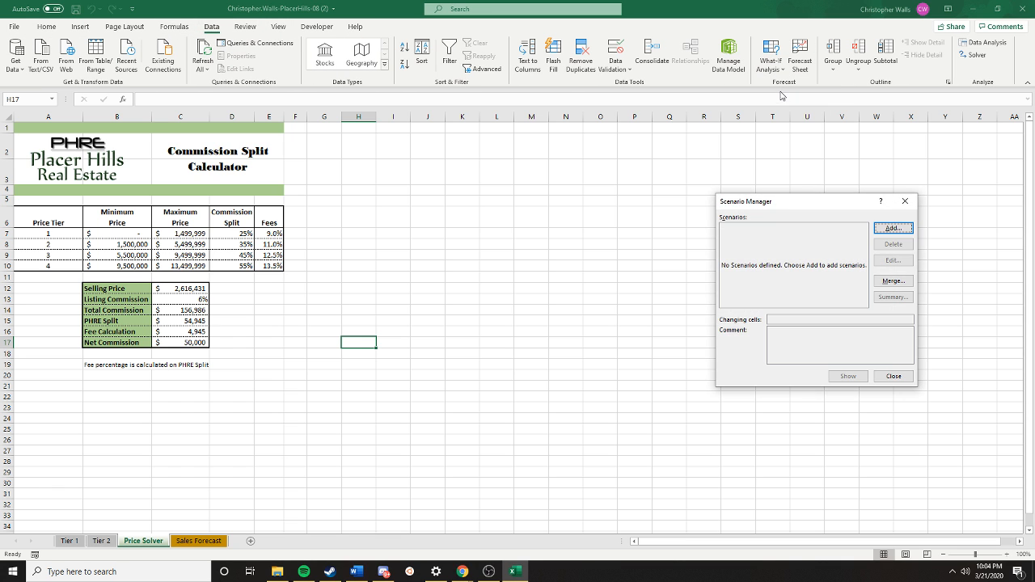
click(905, 201)
click(267, 320)
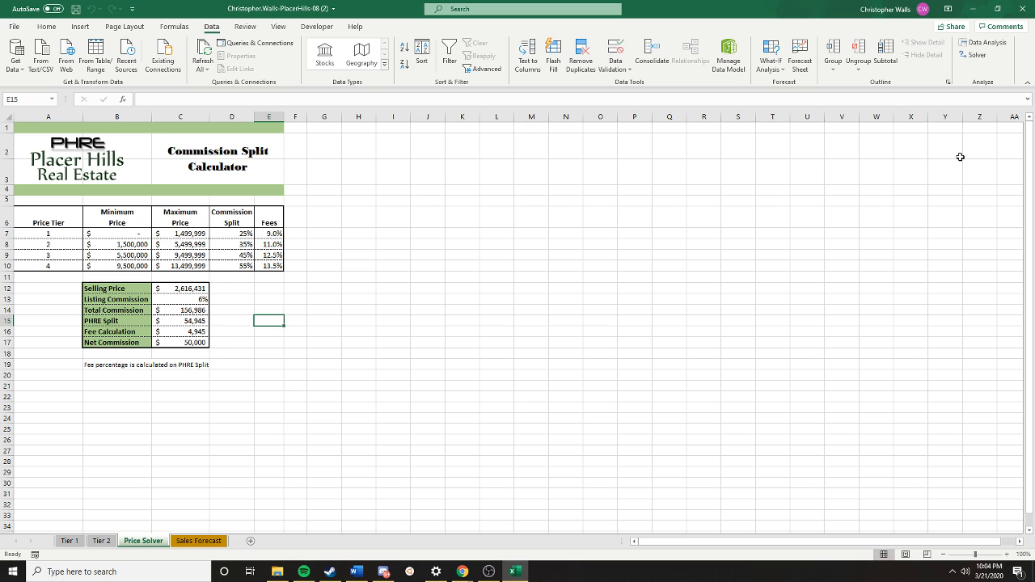
- Reselect C17 as the Solver objective and C12 as the variable cell, and solve again for 50000
click(972, 54)
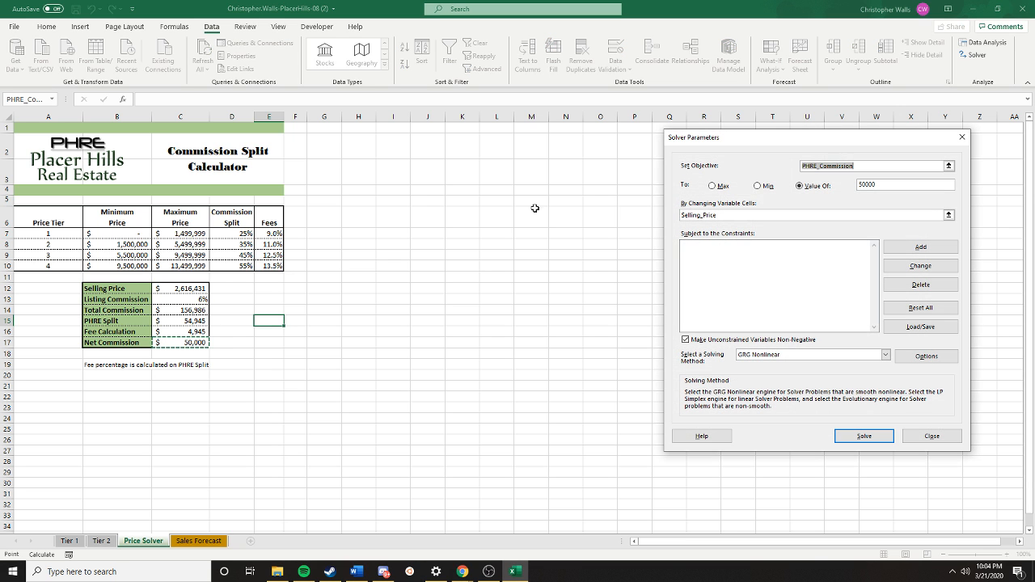
click(784, 215)
click(184, 343)
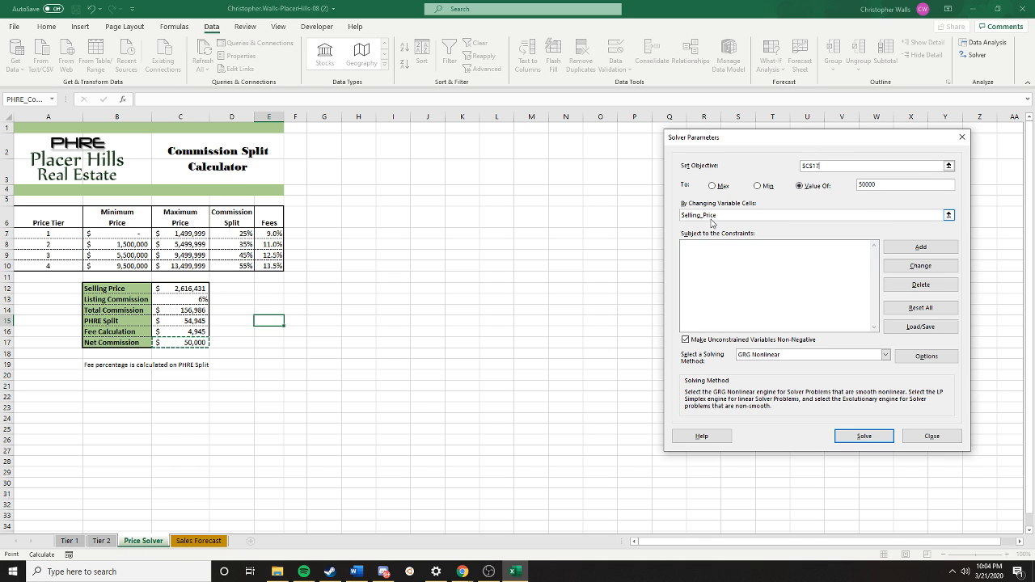
drag(726, 215, 553, 214)
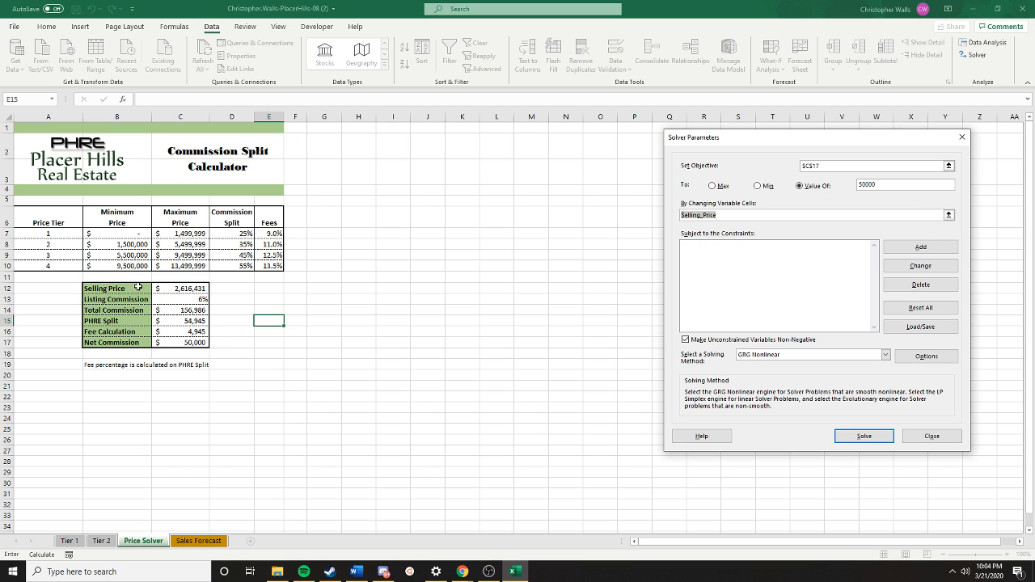
click(173, 289)
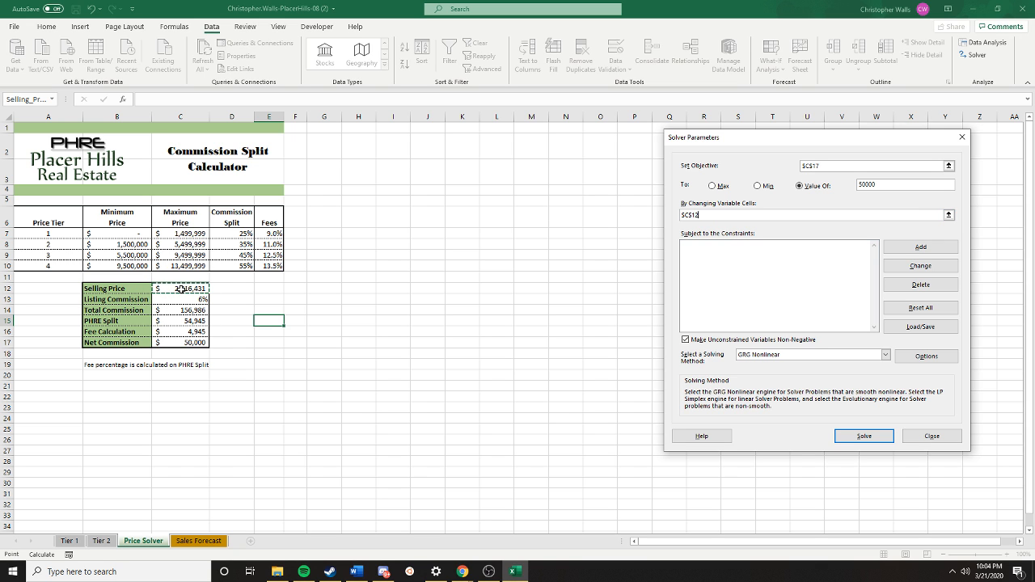
click(864, 436)
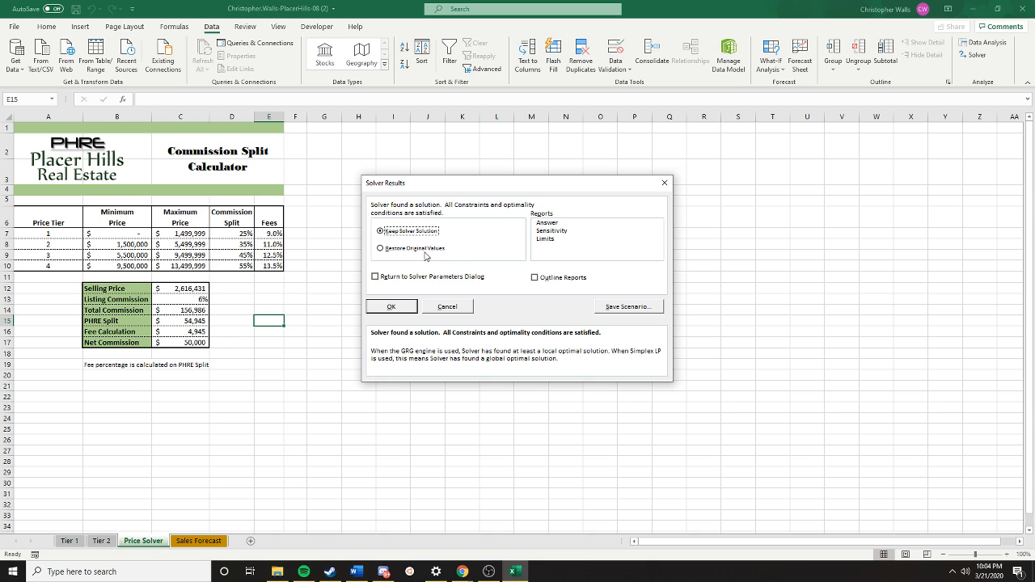
- Save the solution as scenario $50,000, restore the original values and return to the Solver parameters
click(422, 249)
click(427, 279)
click(612, 311)
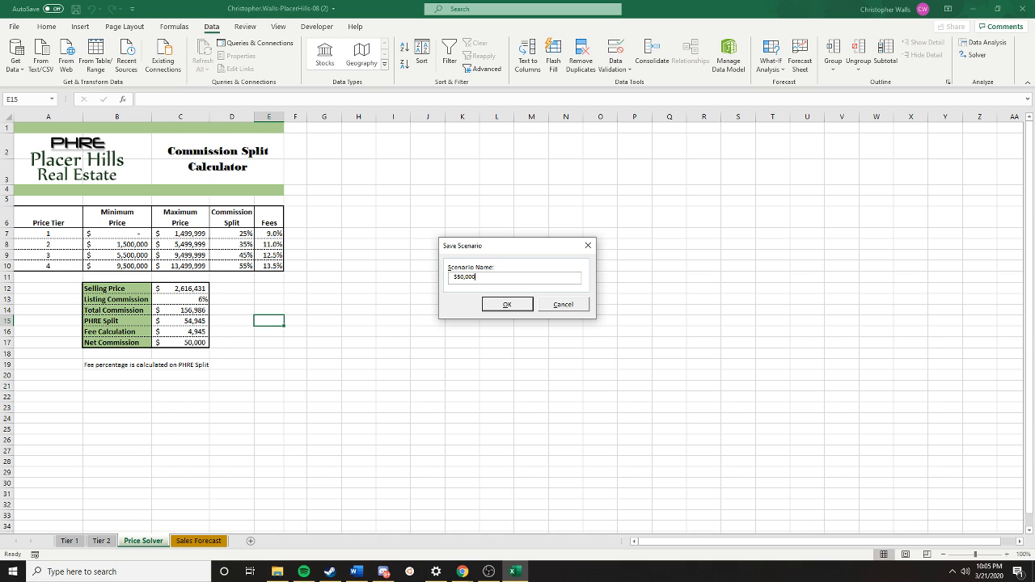
click(490, 304)
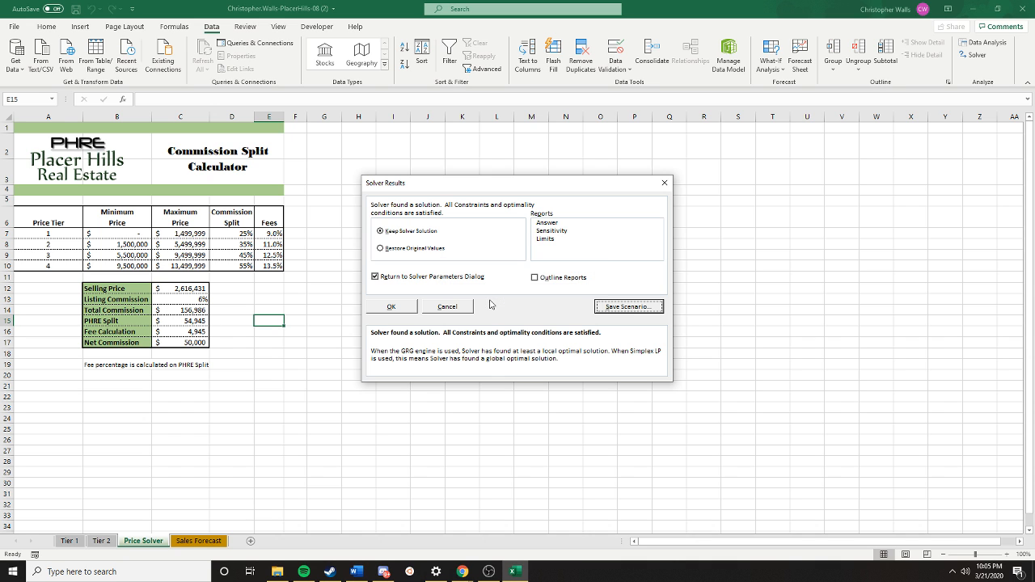
click(440, 249)
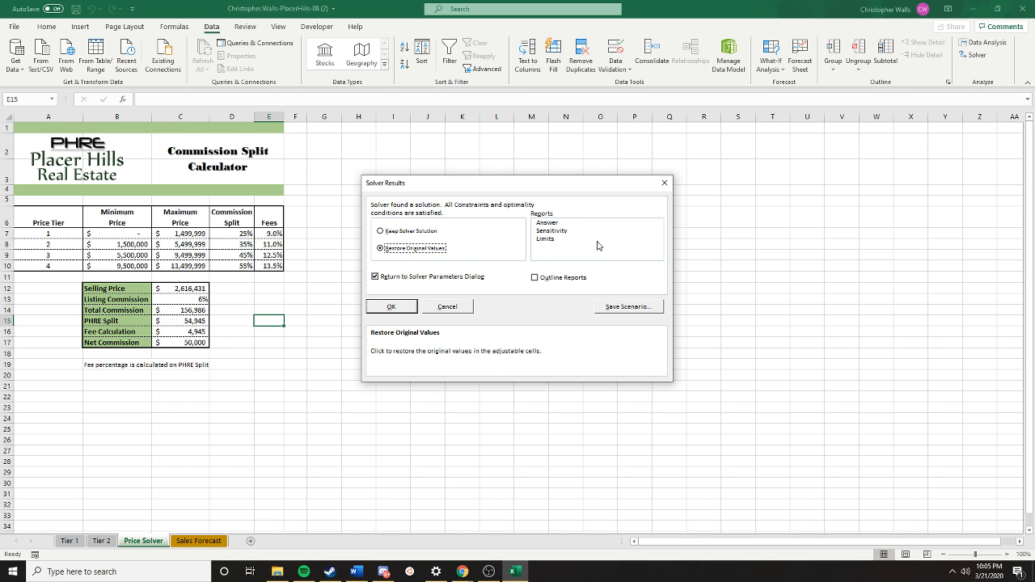
click(392, 307)
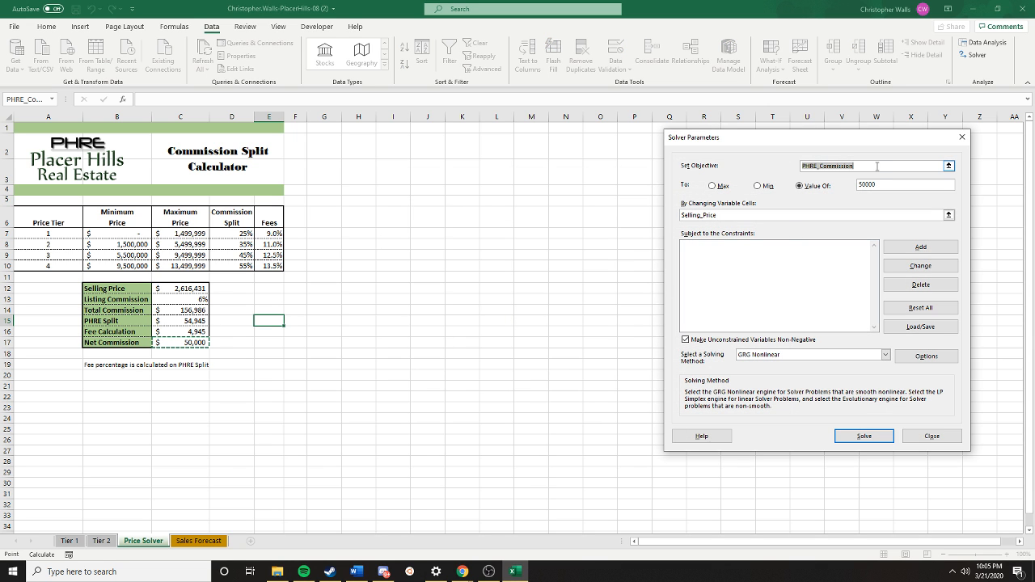
- Solve for a Net Commission (C17) value of 75000 by changing the Selling Price cell C12
drag(941, 166, 792, 164)
click(182, 342)
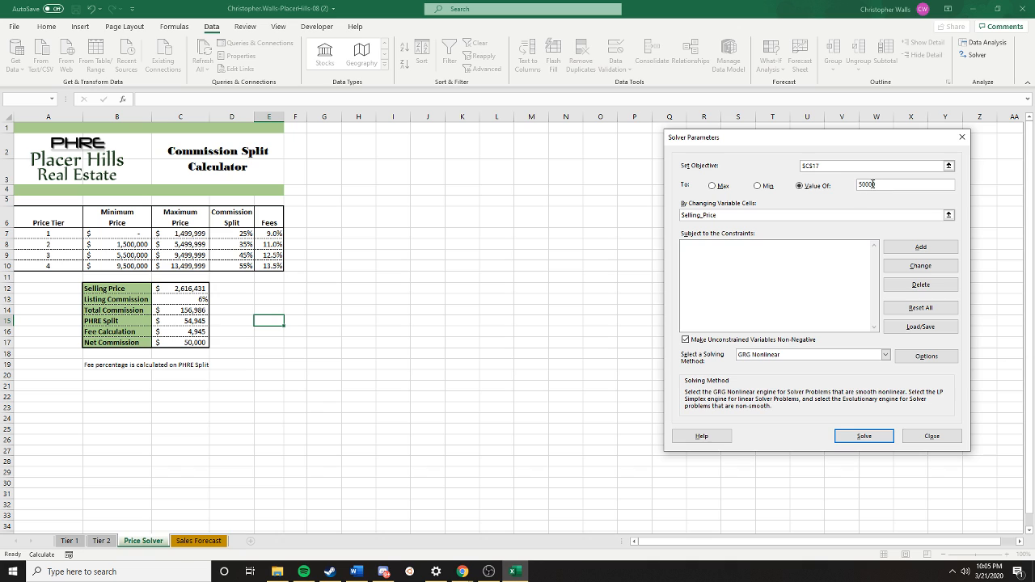
click(822, 187)
text(75)
click(759, 215)
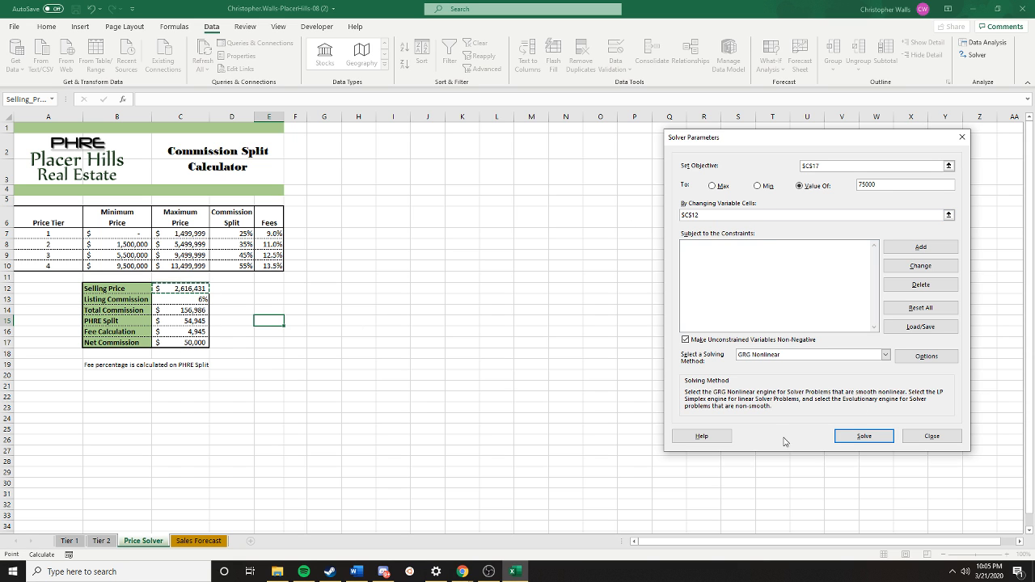
click(863, 436)
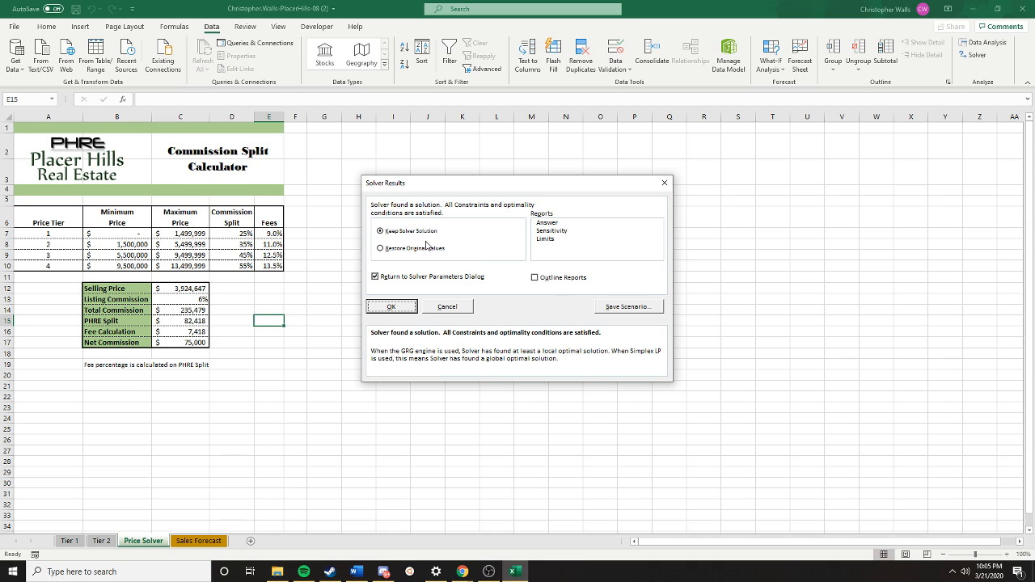
- Save the solution as scenario $75,000, restore the original values and return to the Solver parameters
click(628, 312)
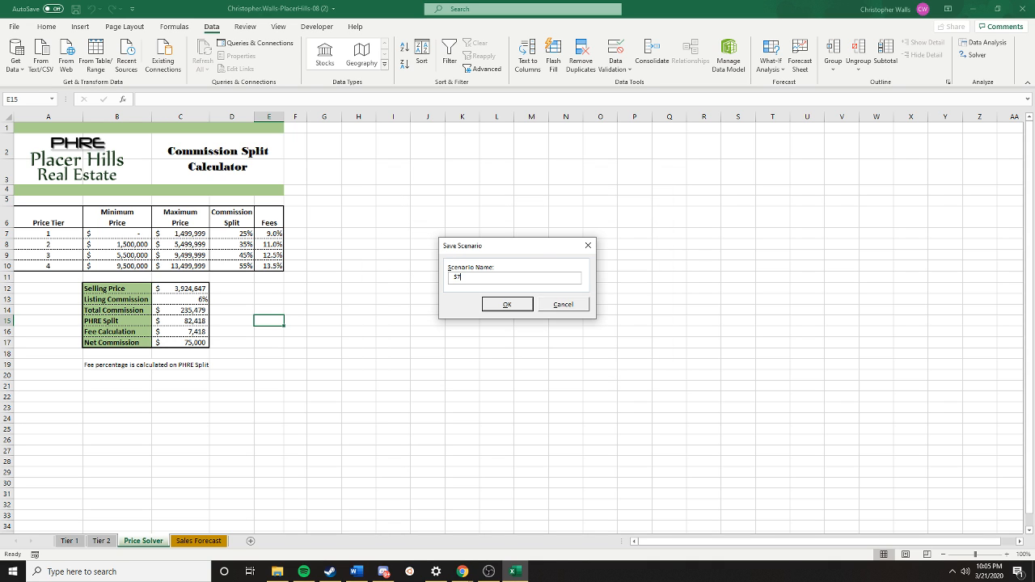
click(522, 303)
click(393, 248)
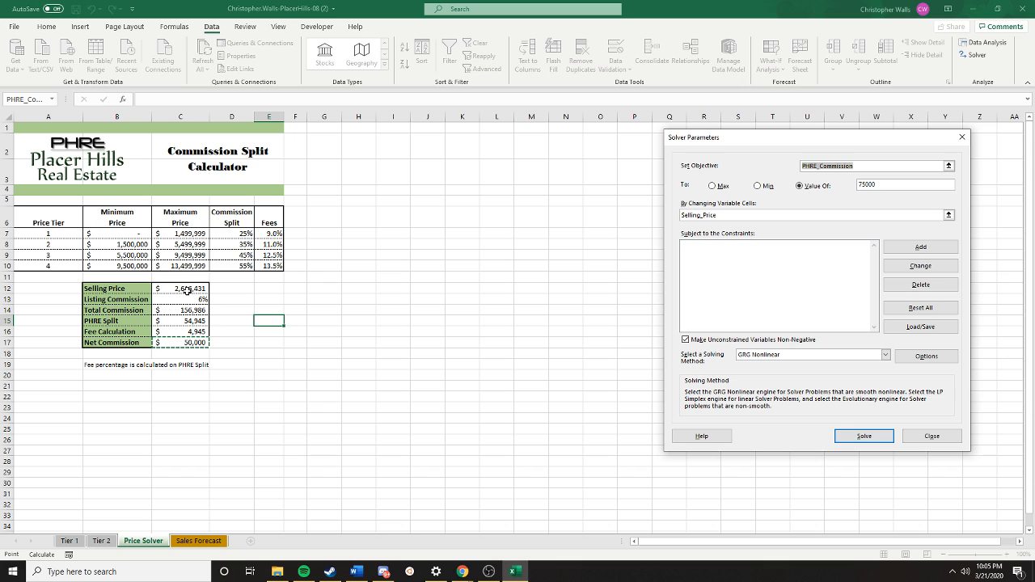
- Solve for a Net Commission (C17) value of 100000 by changing the Selling Price cell C12
click(179, 347)
double_click(866, 184)
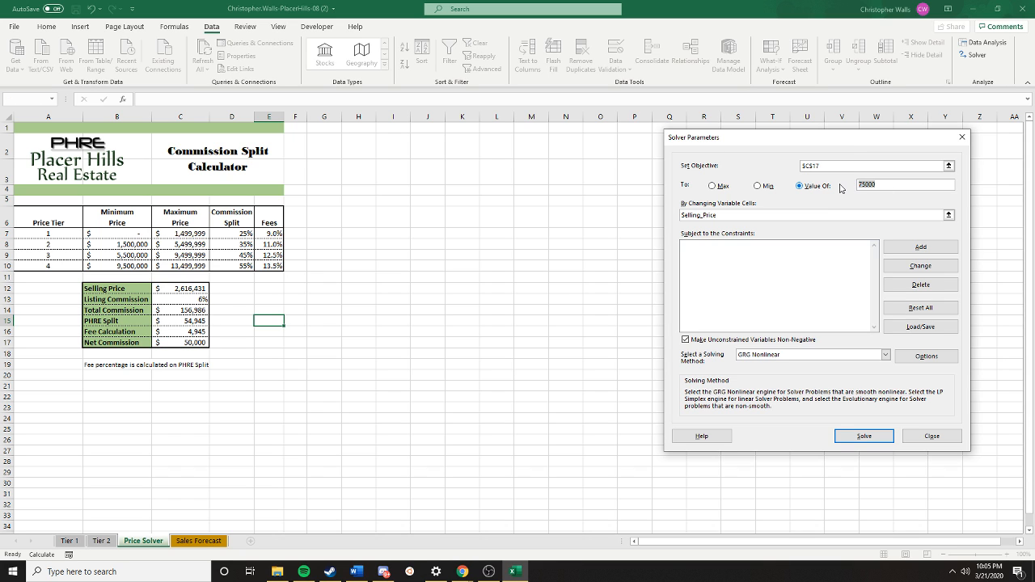
text(100)
key(Tab)
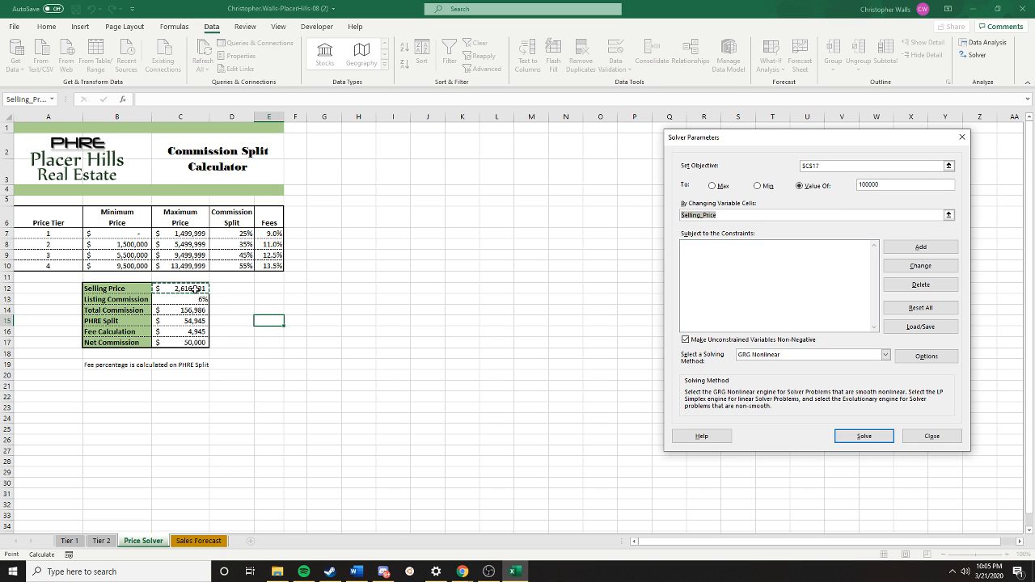
click(195, 289)
click(865, 437)
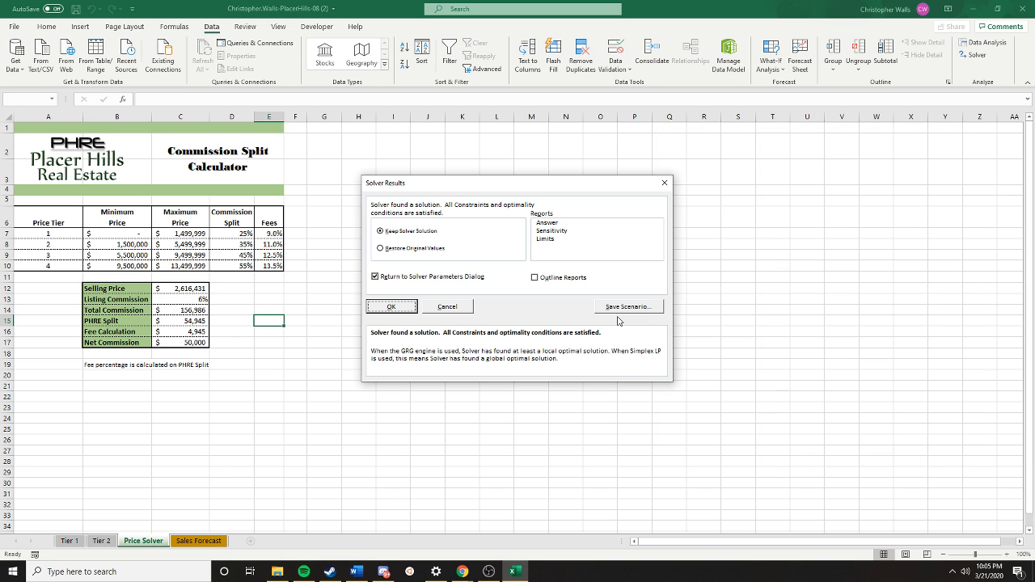
- Save the solution as scenario $100,000, then restore the original values and exit Solver without returning to its parameters
click(619, 308)
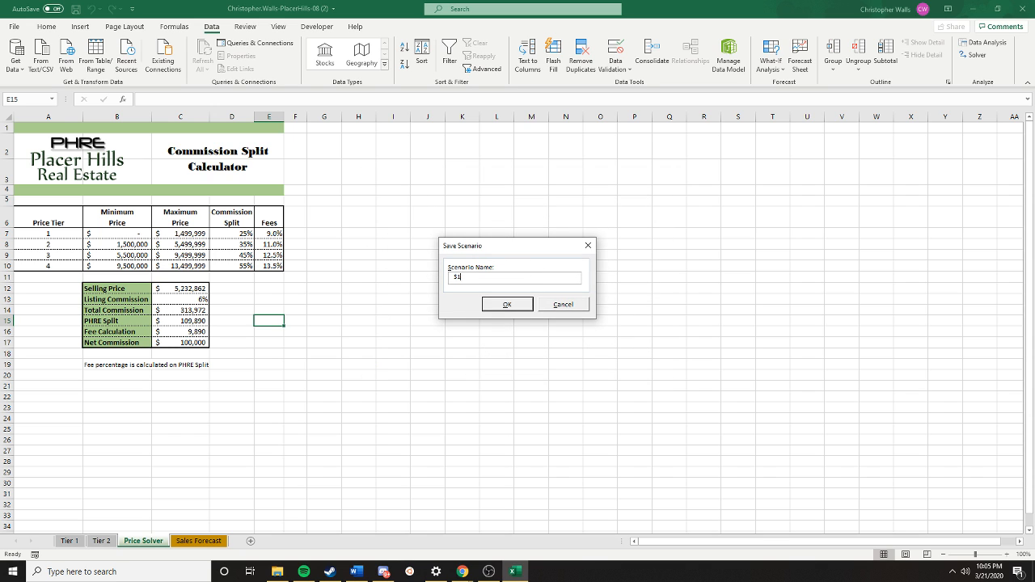
click(524, 308)
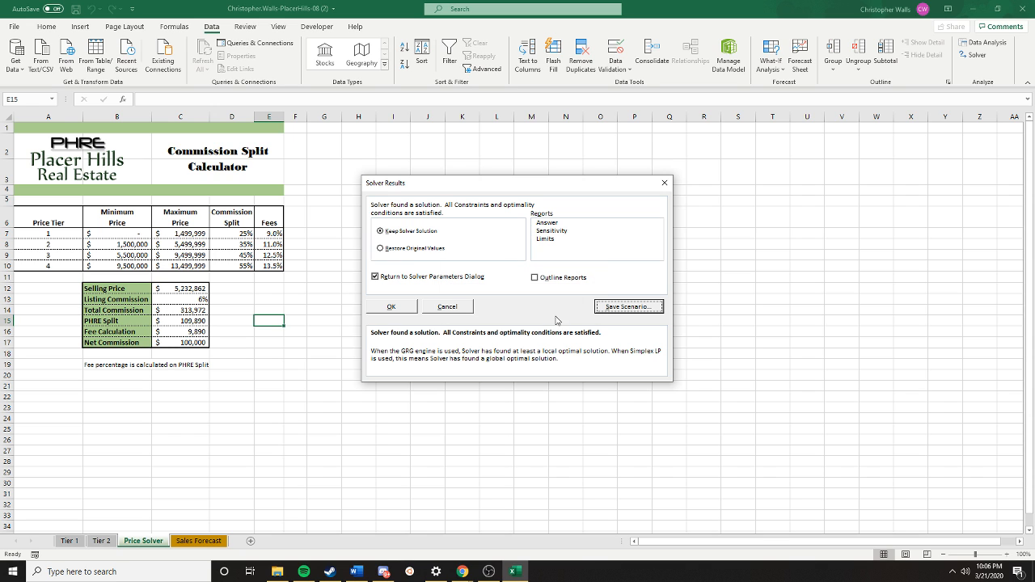
click(395, 249)
click(390, 277)
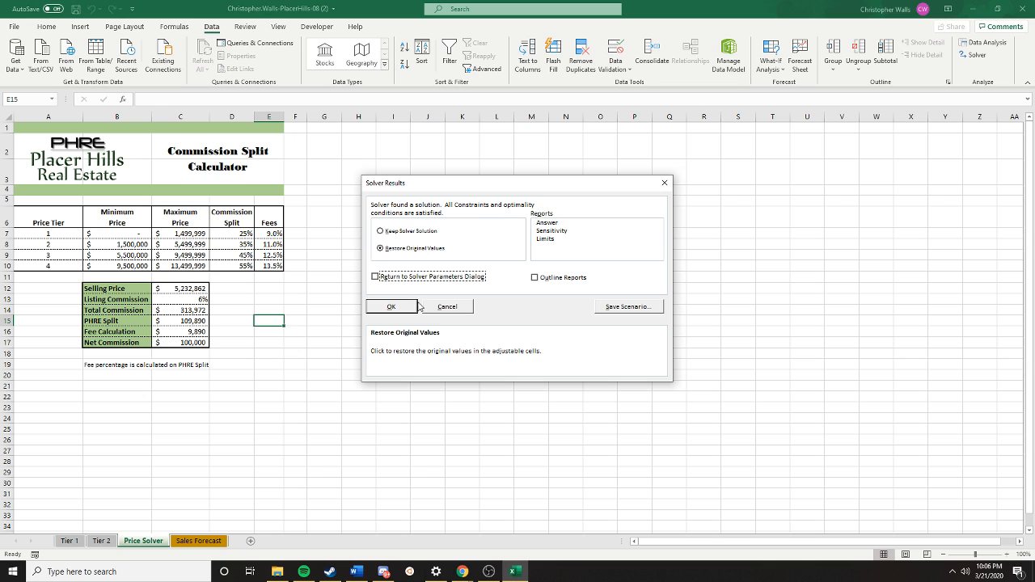
click(392, 309)
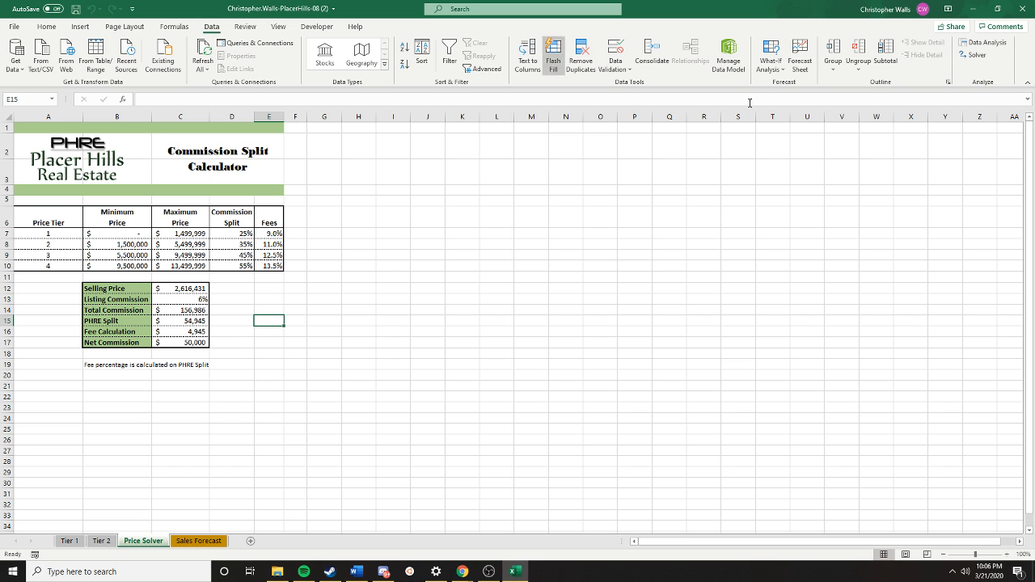
- Review the saved scenarios in the Scenario Manager and show the $50,000 scenario on the Price Solver sheet
click(770, 63)
click(788, 86)
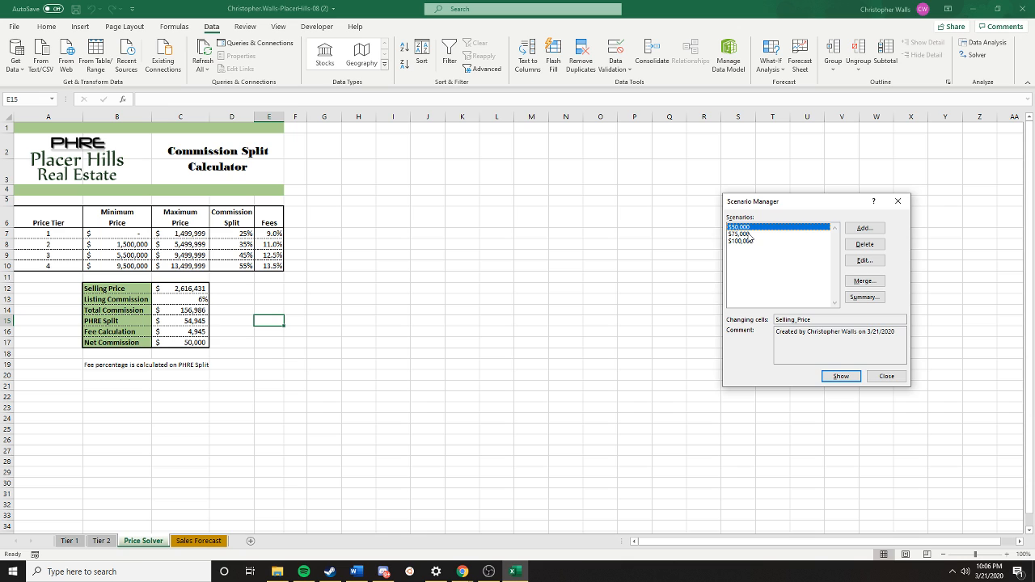
click(749, 234)
click(749, 240)
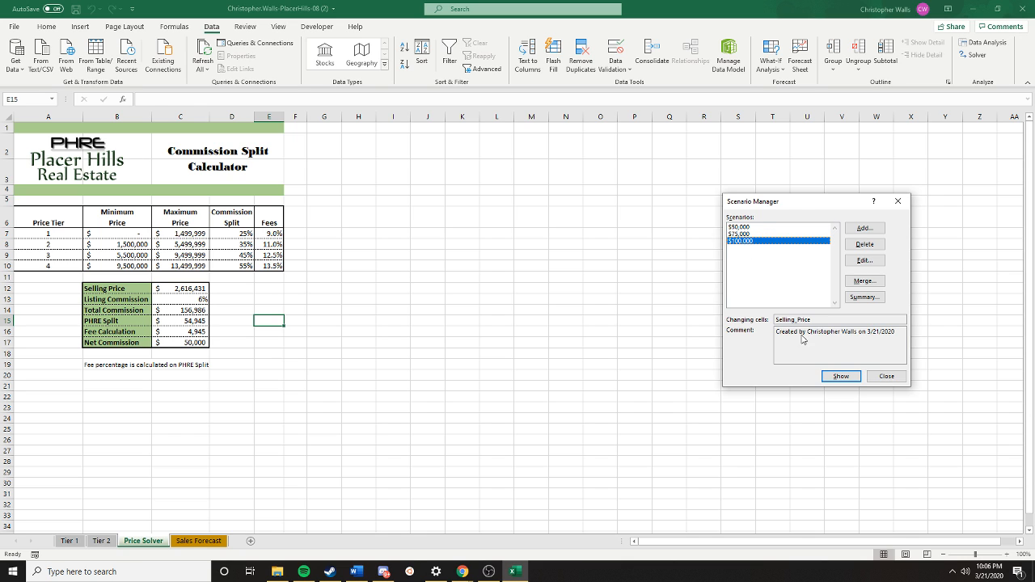
click(752, 227)
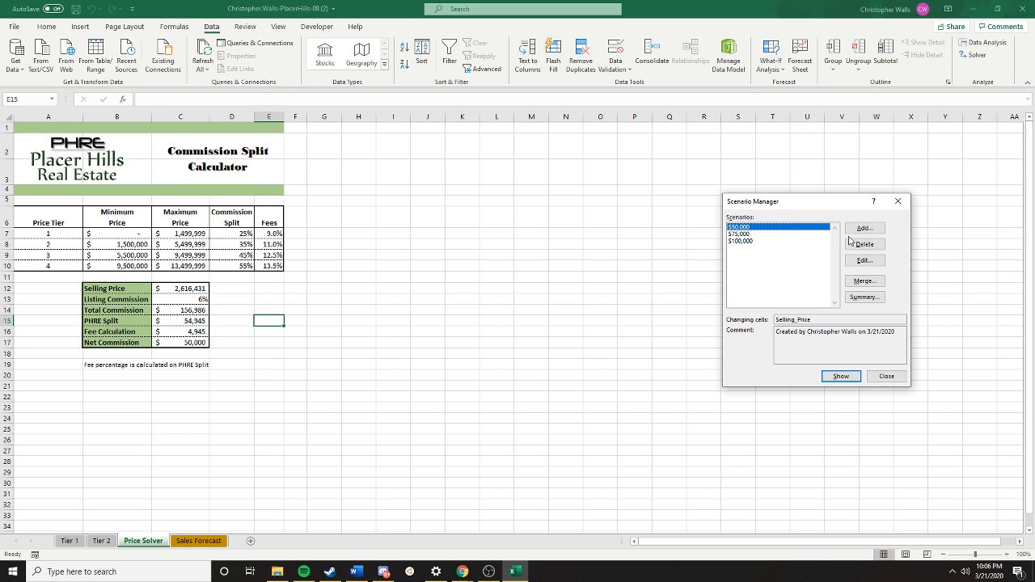
click(841, 377)
- Create a scenario summary report with result cells C12, C14 and C17, and review its result rows
click(862, 297)
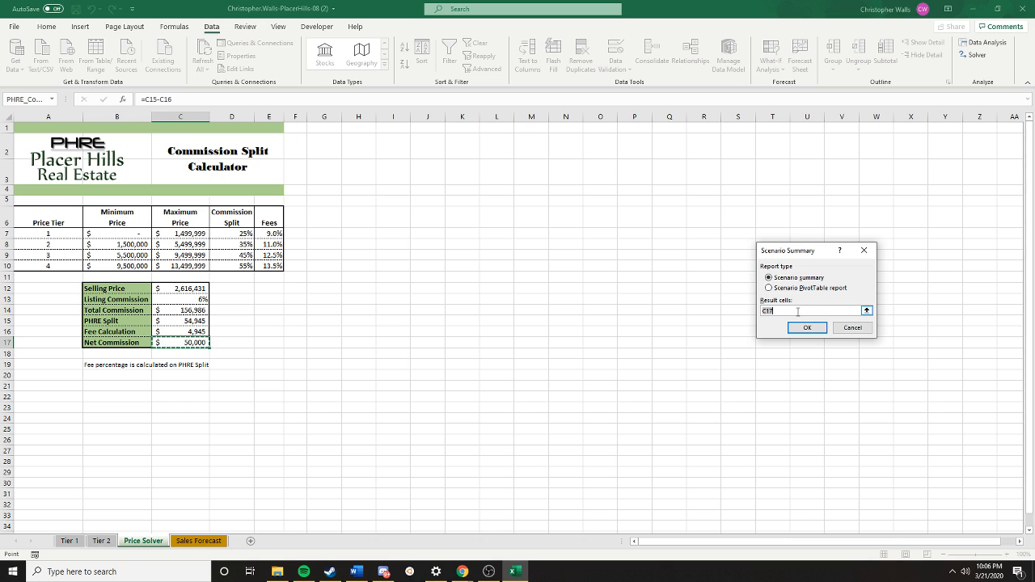
text(c)
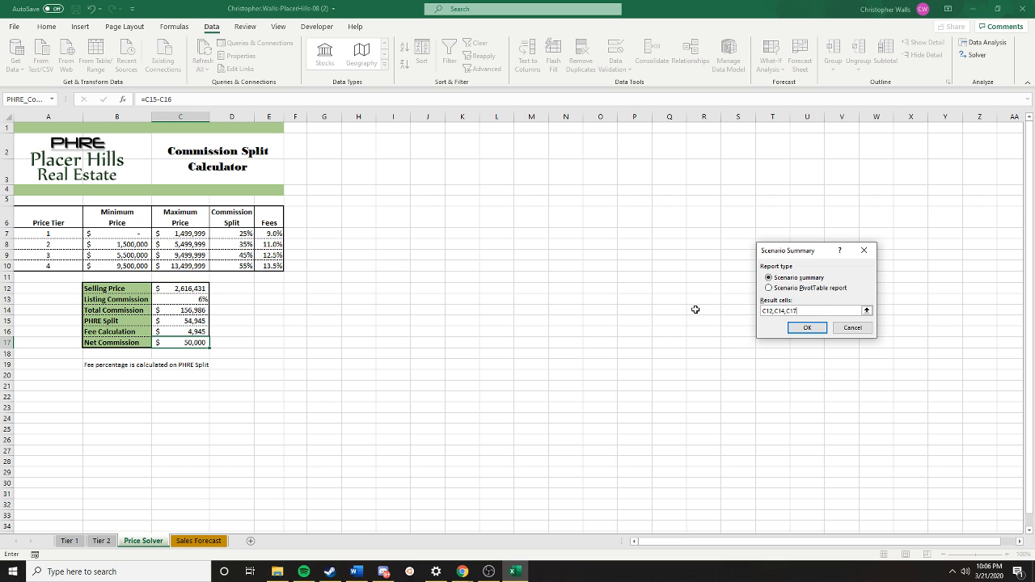
click(807, 328)
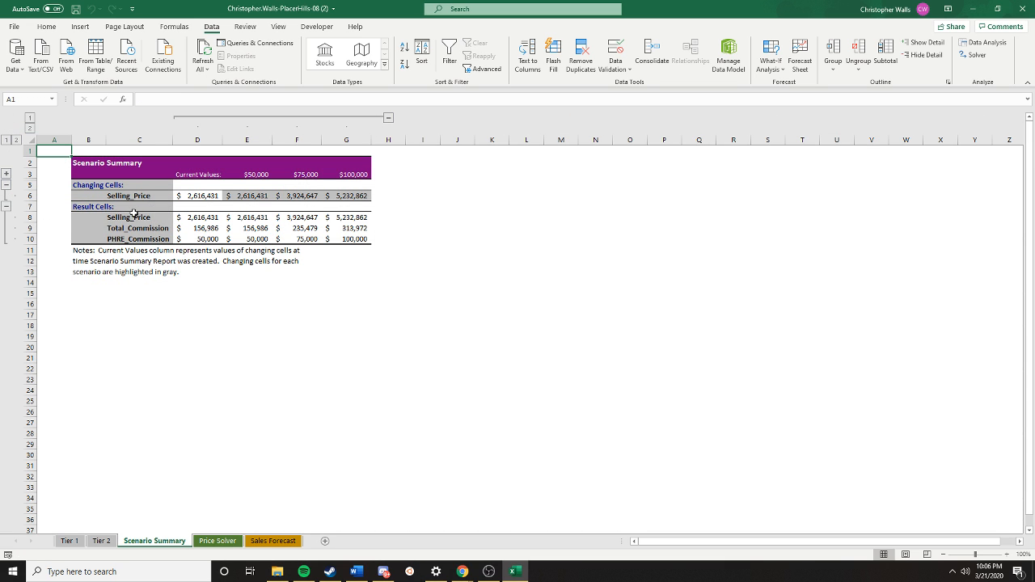
click(134, 219)
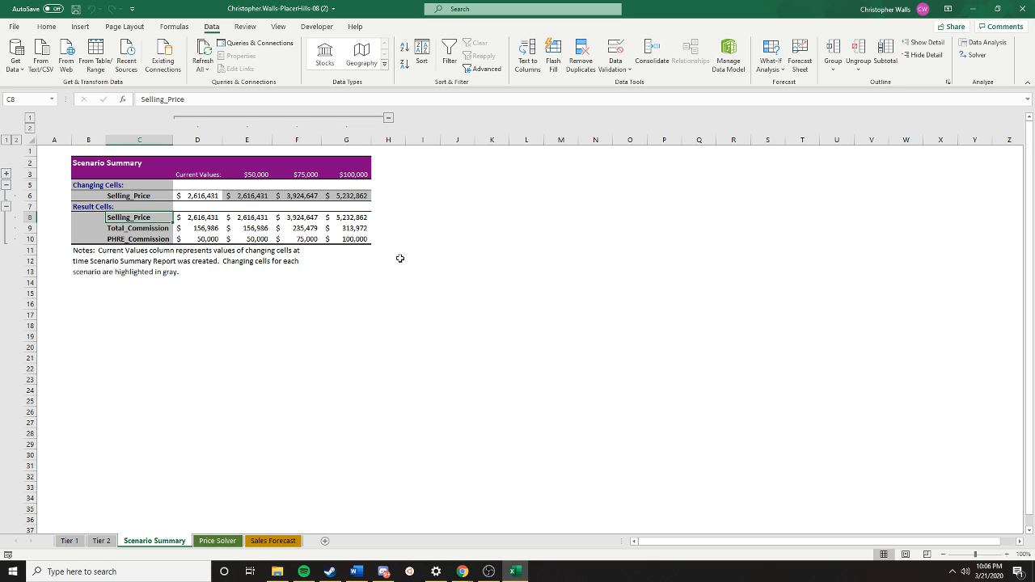
click(118, 229)
click(115, 240)
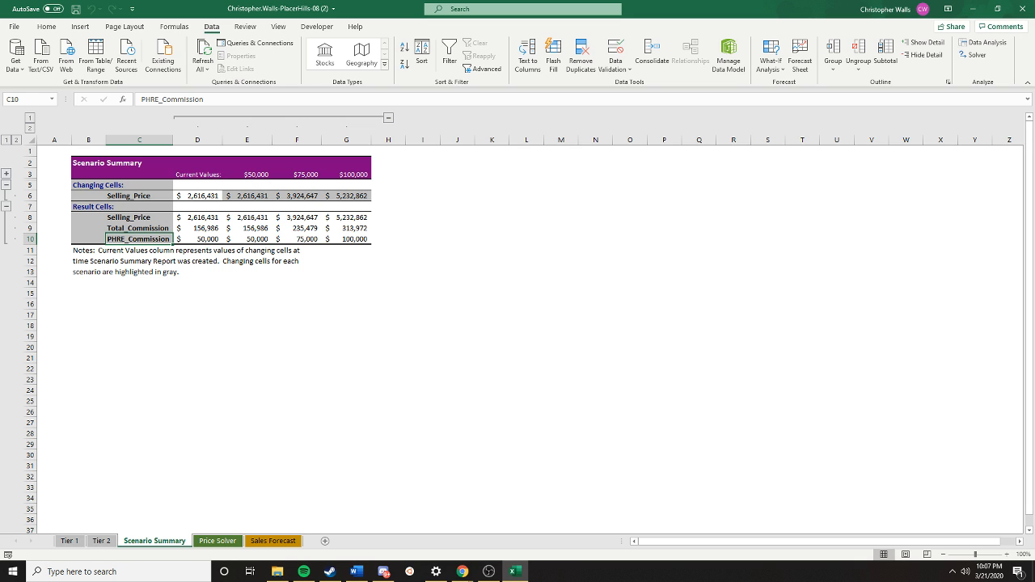
click(828, 284)
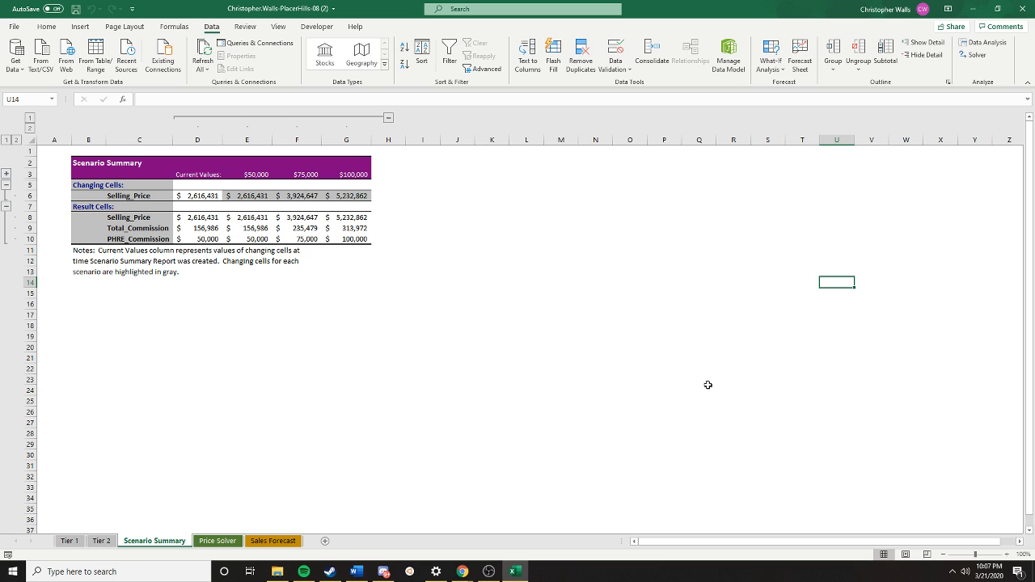
- On the Sales Forecast sheet, generate Descriptive Statistics for C5:E26 at G4, including summary statistics, Kth Largest 1 and Kth Smallest 1
click(265, 541)
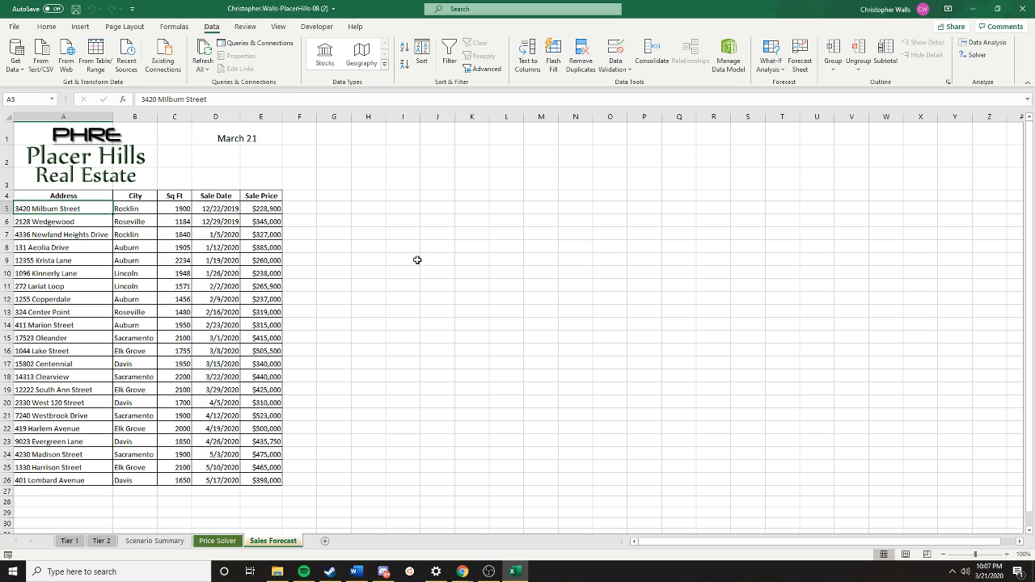
click(305, 231)
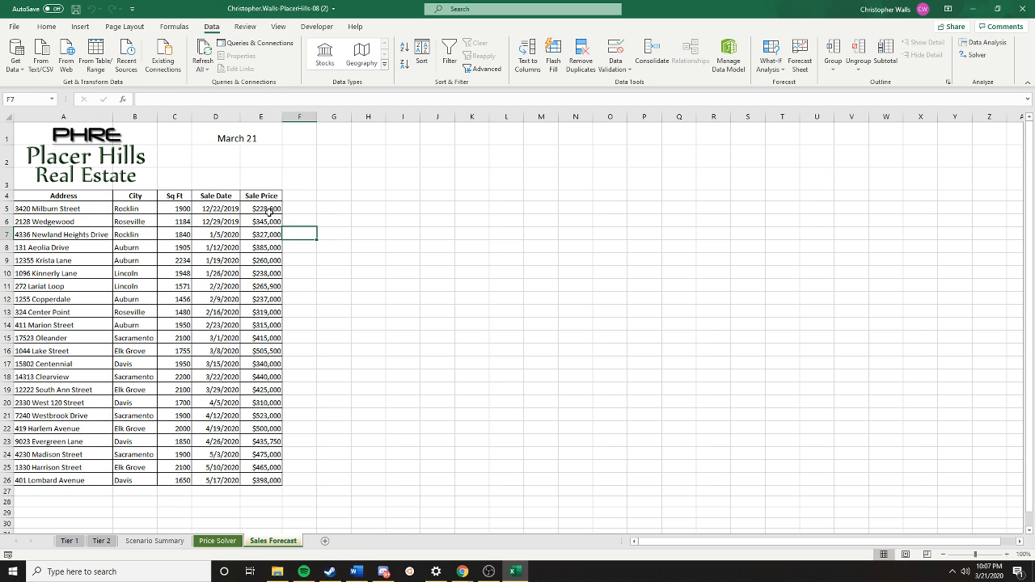
click(269, 210)
drag(265, 196, 268, 481)
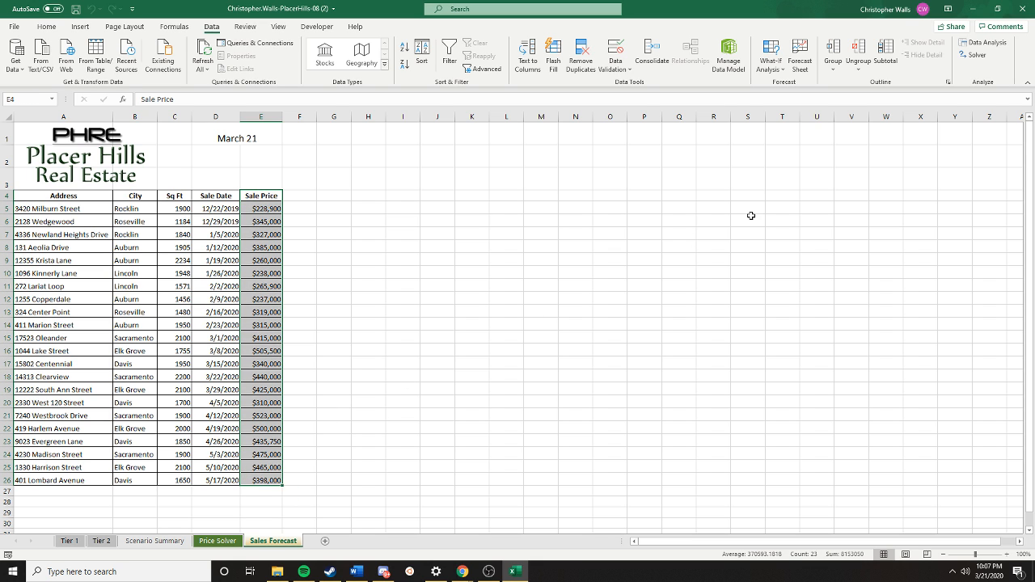
click(783, 76)
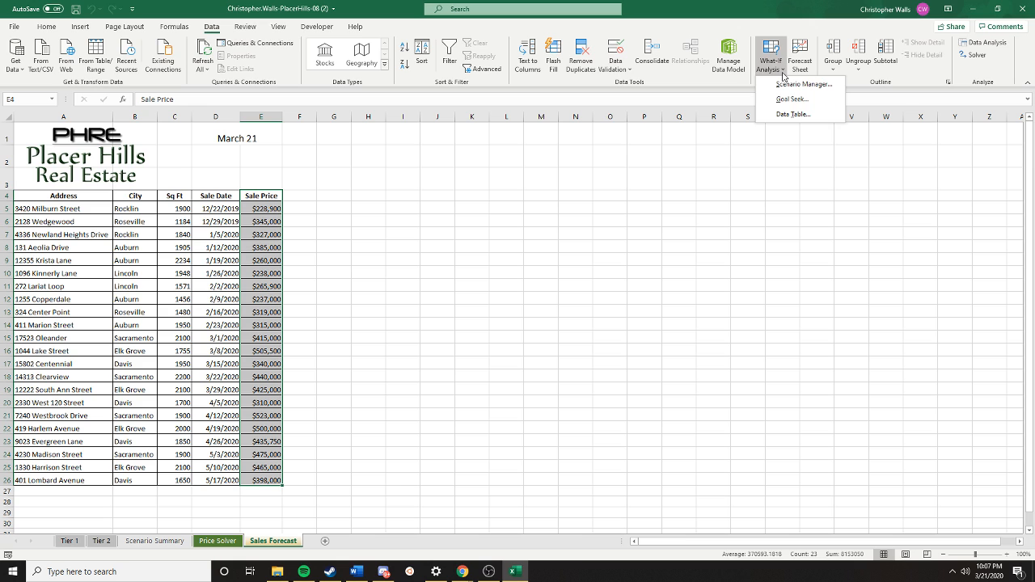
click(784, 72)
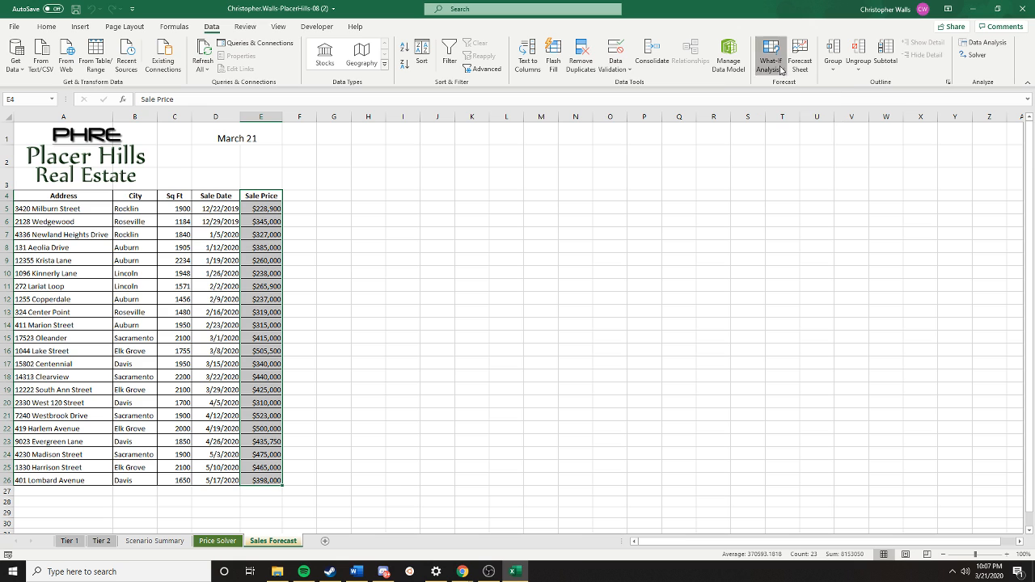
click(985, 42)
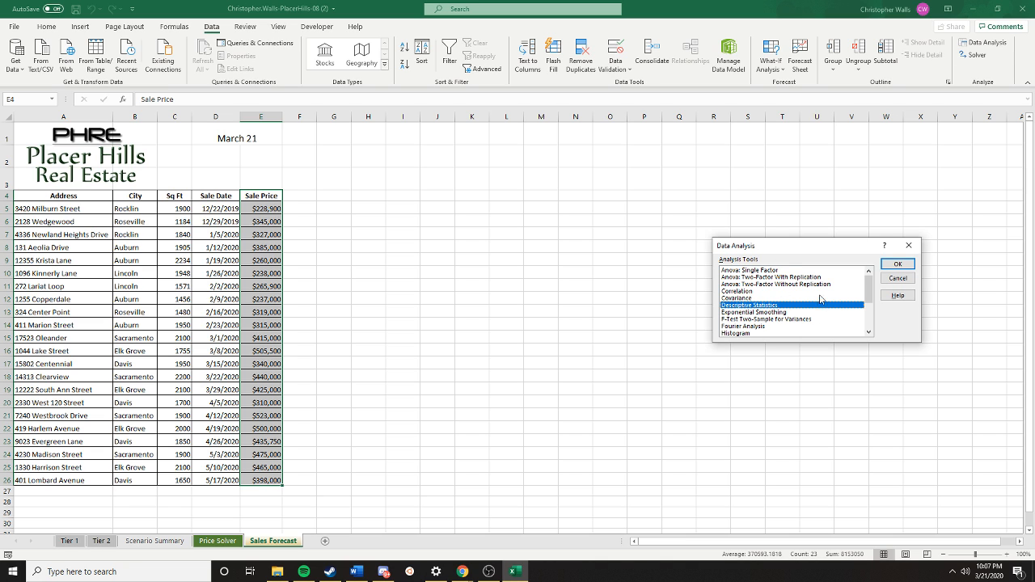
click(899, 265)
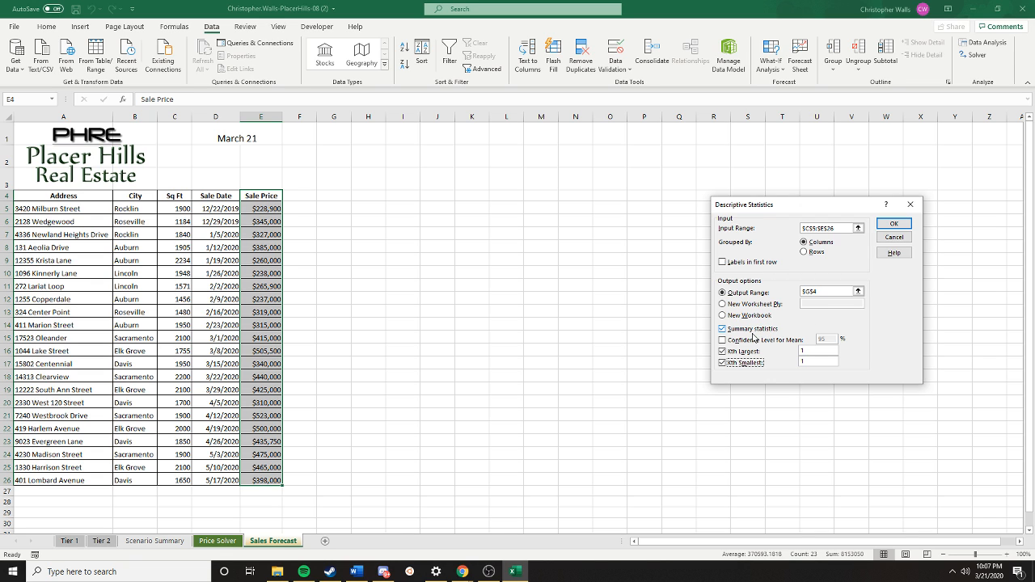
click(887, 226)
click(595, 260)
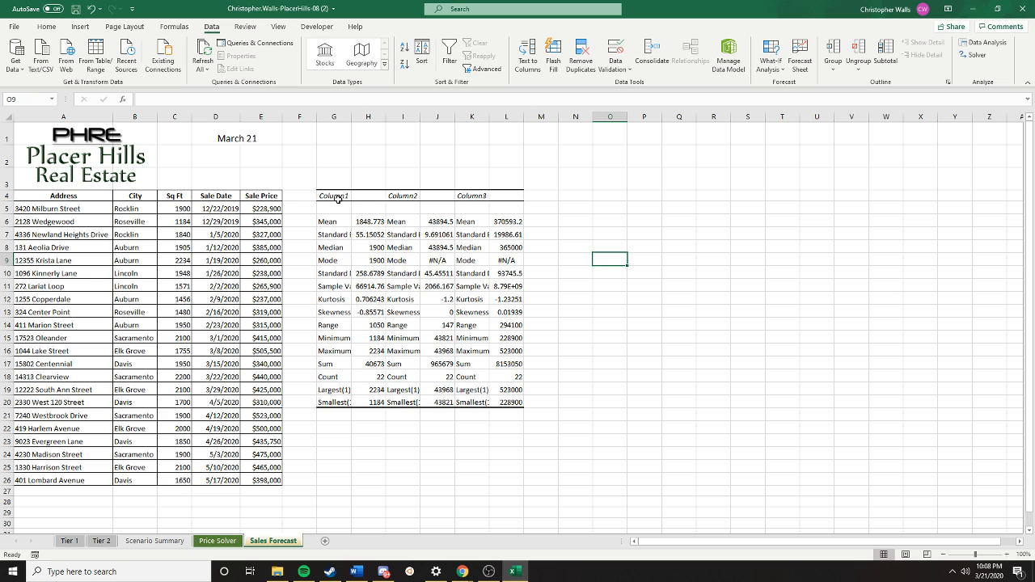
- Replace the Column1 heading in G4 of the statistics output with Sale Price
drag(338, 199, 527, 411)
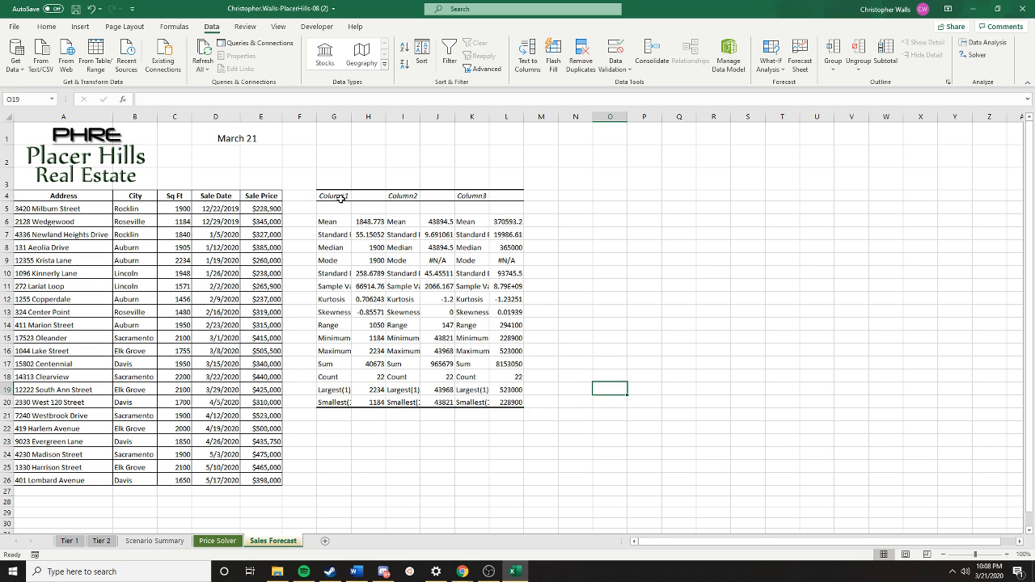
click(340, 198)
double_click(340, 198)
double_click(341, 198)
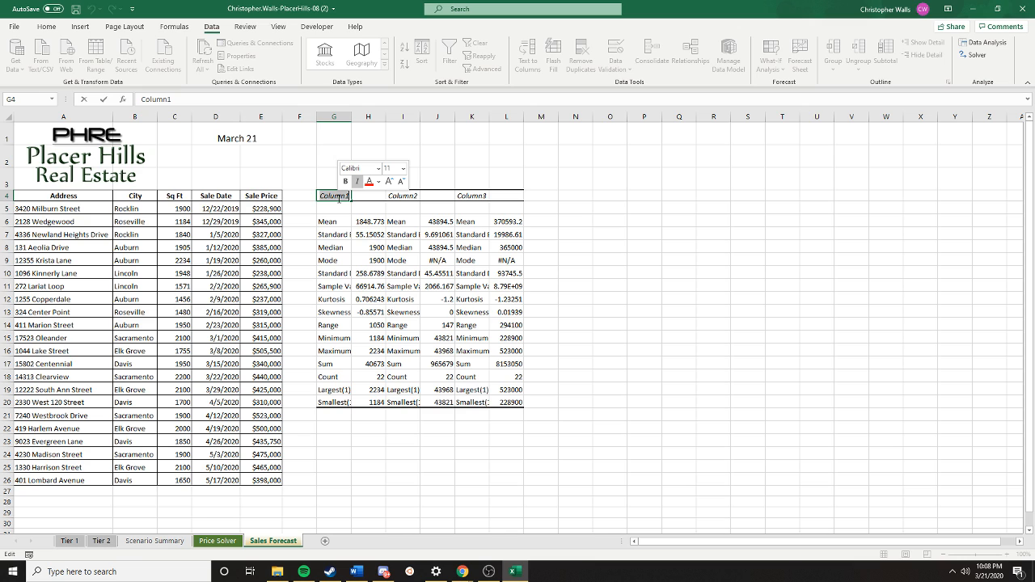
text(Sa)
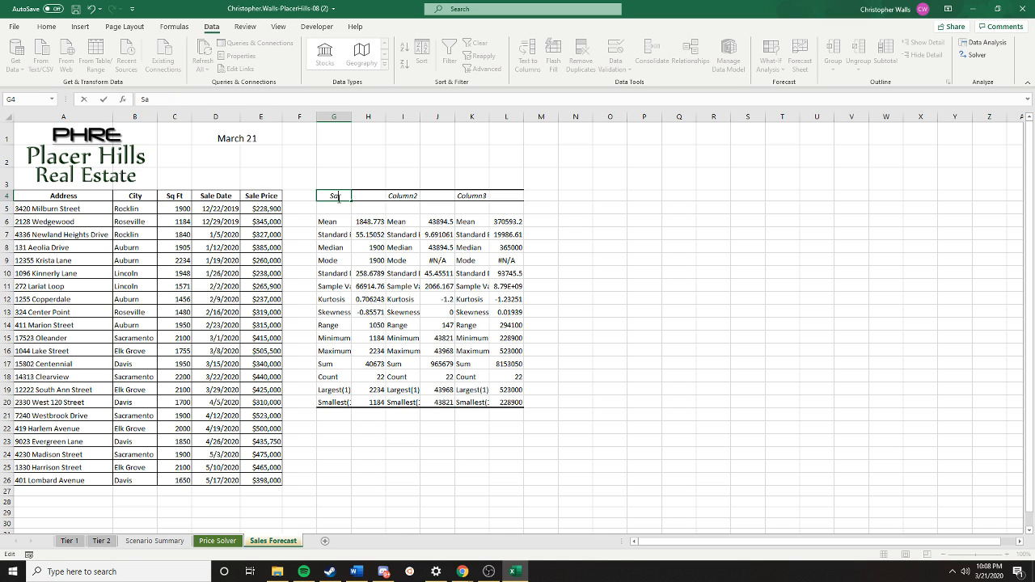
text(le Price)
key(Return)
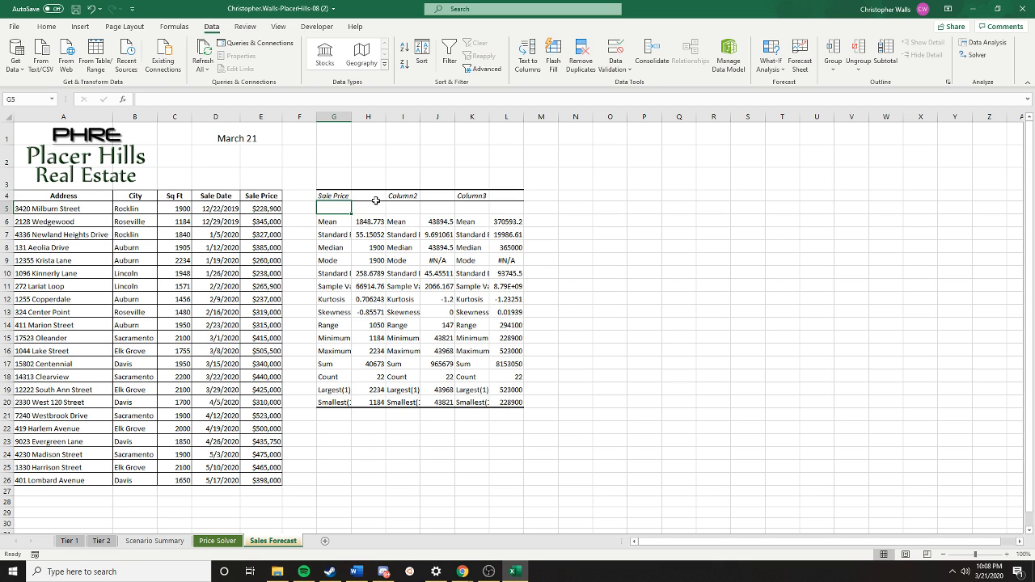
- Delete cells H4:K20 from the statistics output, shifting the remaining cells left beside the labels
drag(371, 197, 482, 403)
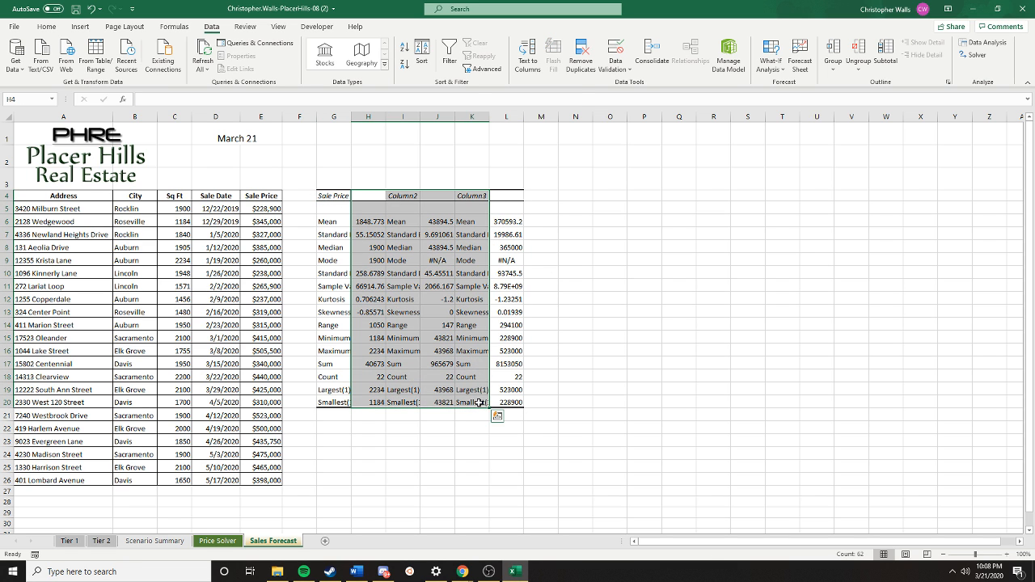
right_click(464, 396)
click(495, 198)
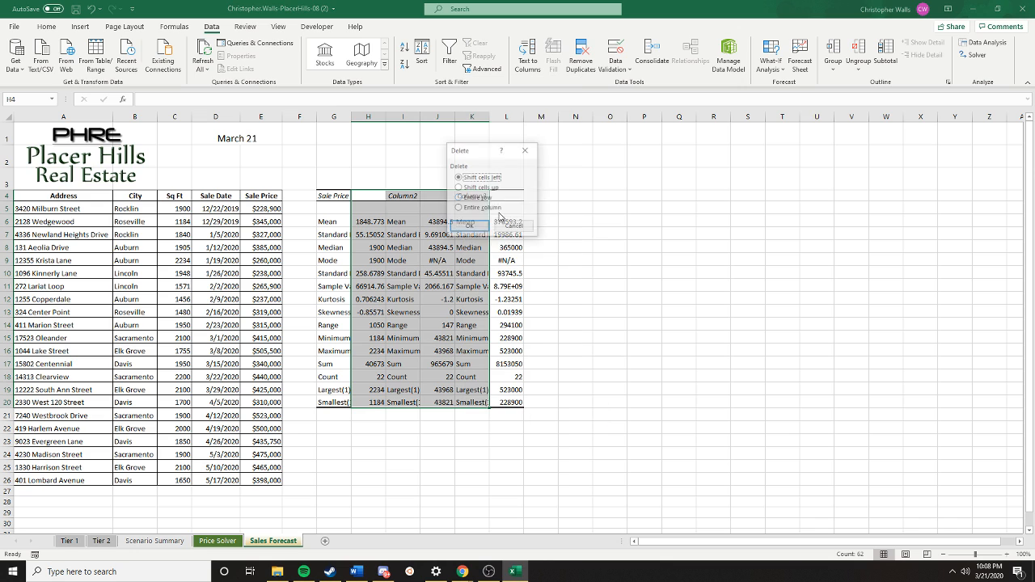
click(470, 227)
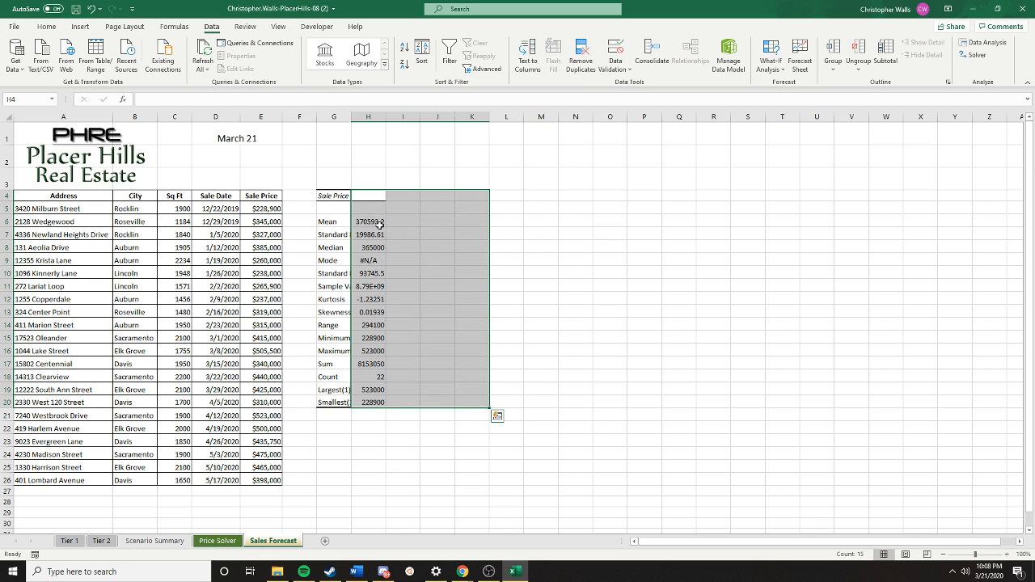
click(379, 223)
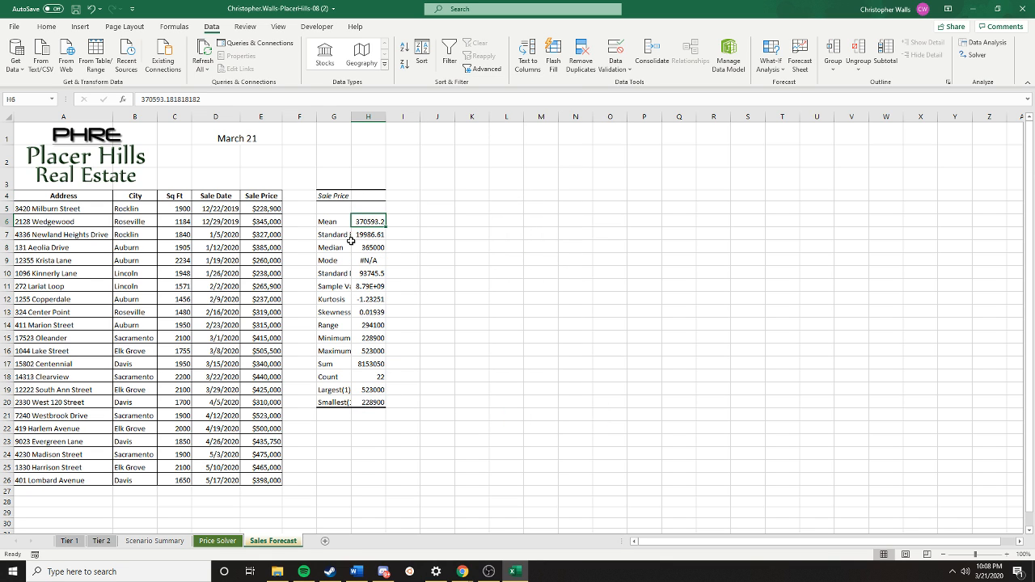
- AutoFit the width of column G so the statistics labels fit
click(334, 116)
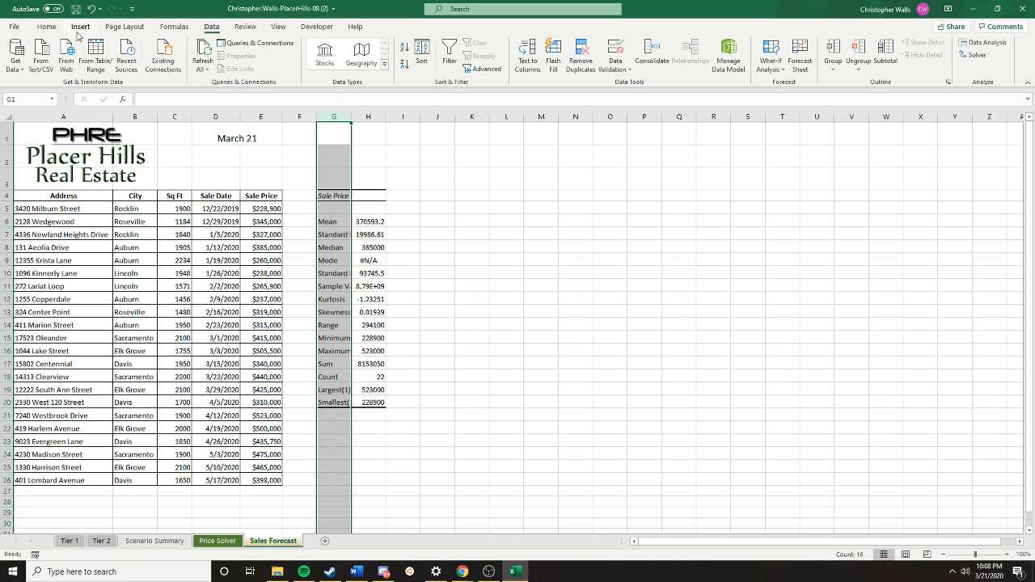
click(46, 27)
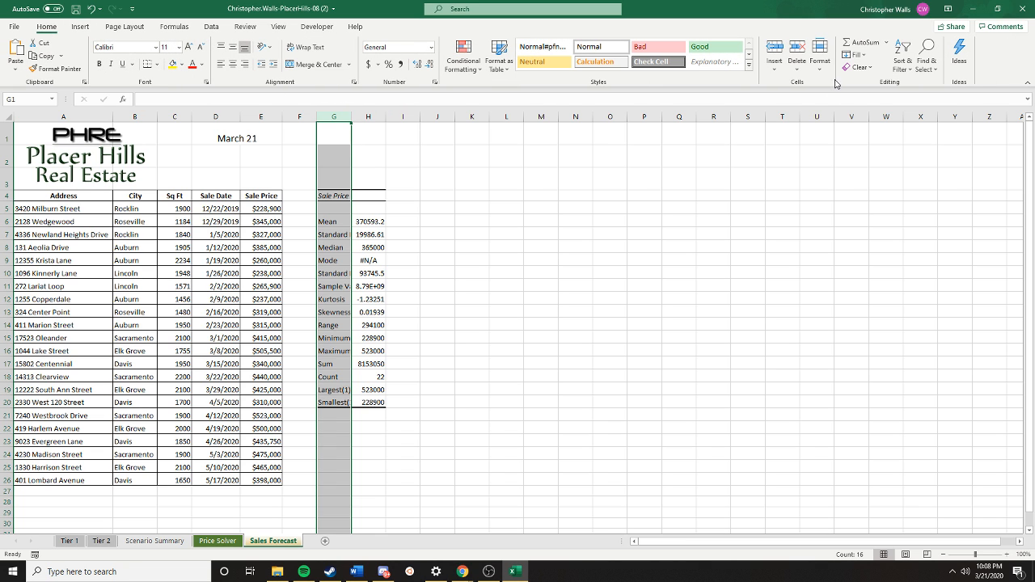
click(819, 58)
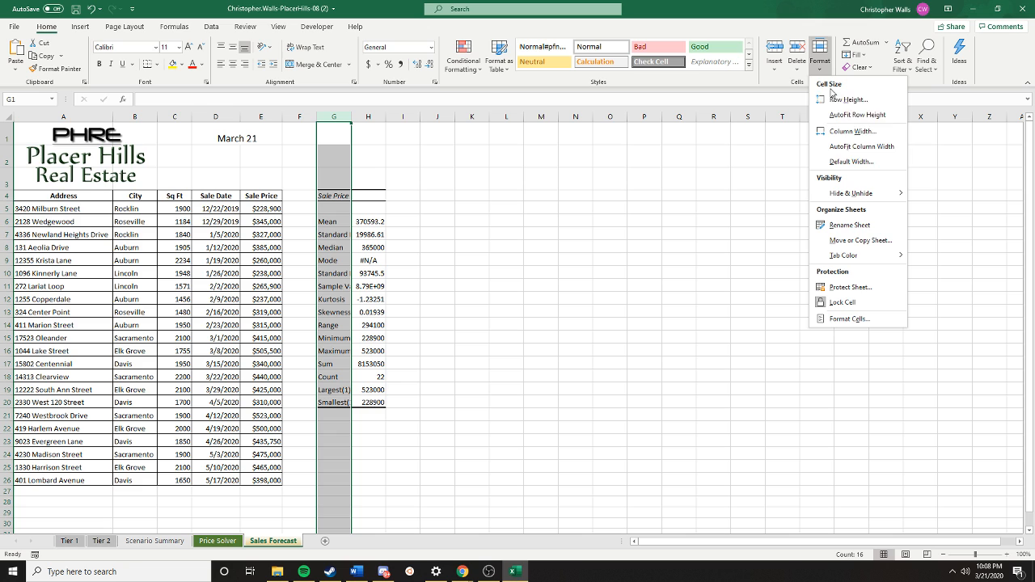
click(861, 146)
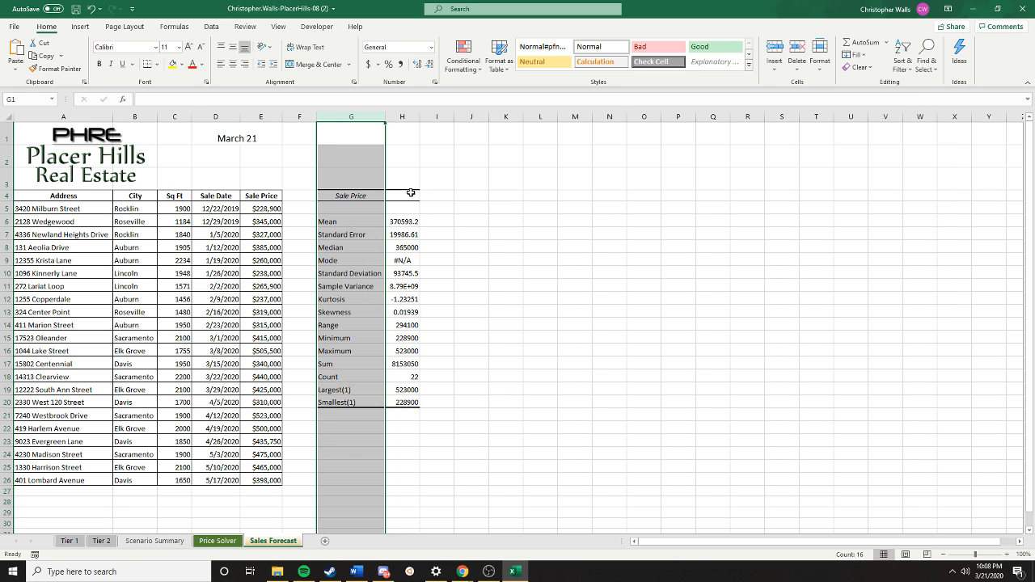
click(413, 218)
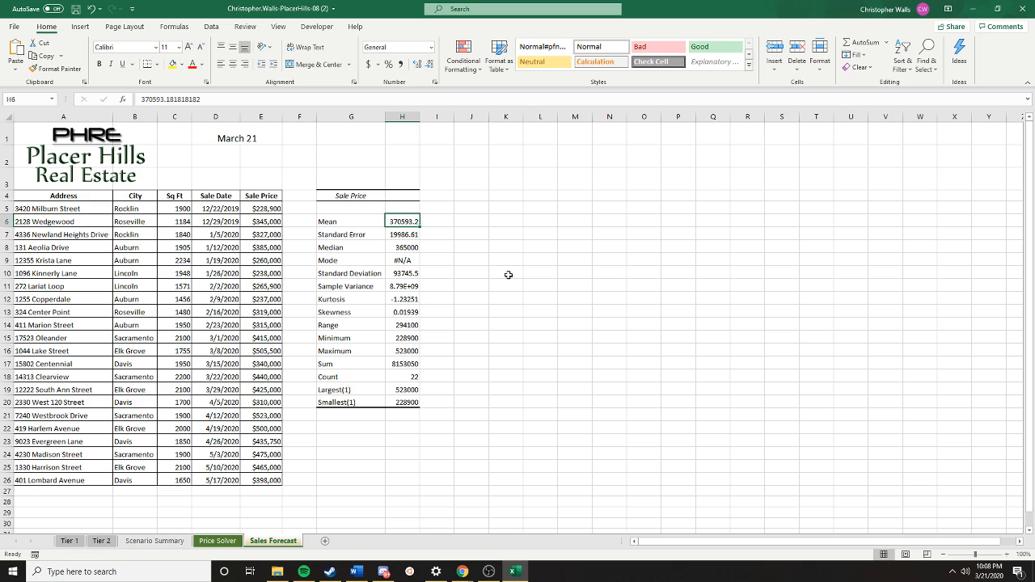
click(574, 276)
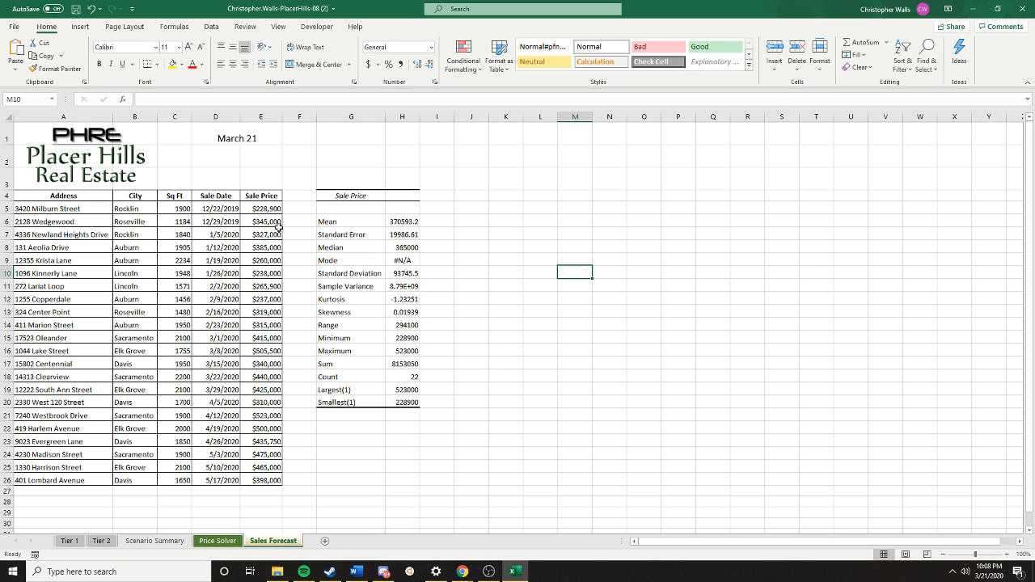
- Start a forecast worksheet from the sale dates and prices in D5:E26, using the column chart type
click(216, 208)
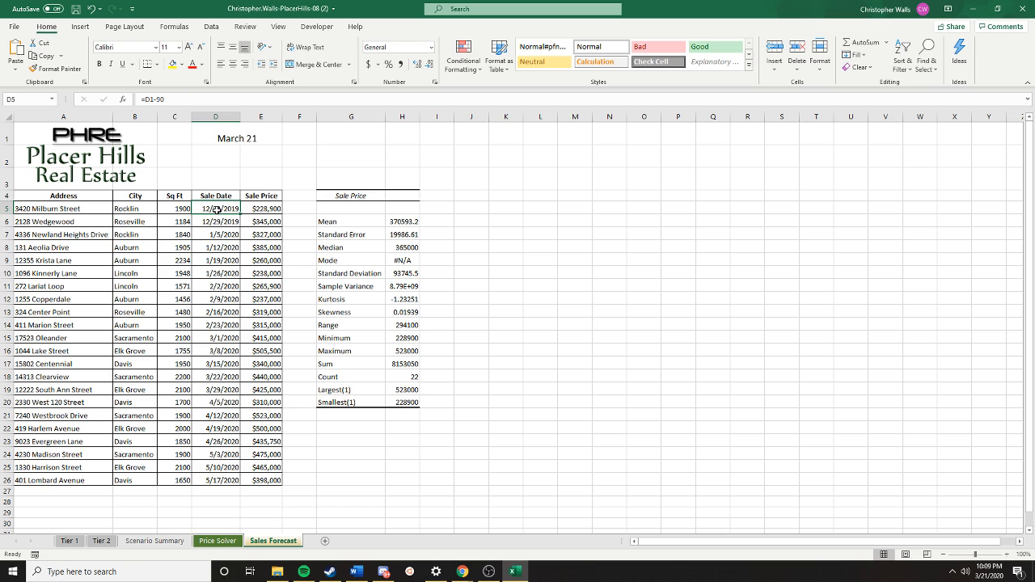
drag(217, 209, 276, 481)
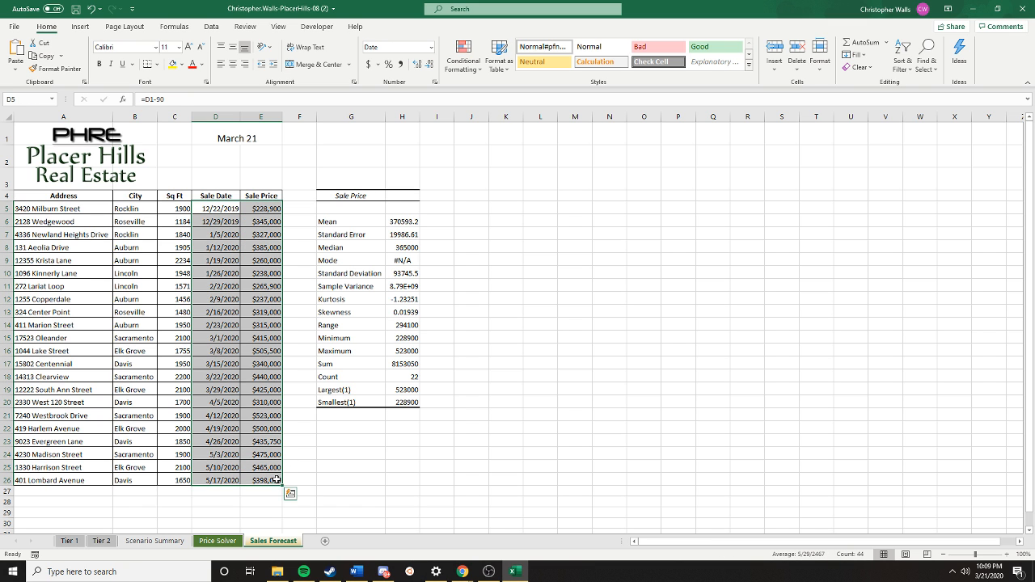
click(211, 26)
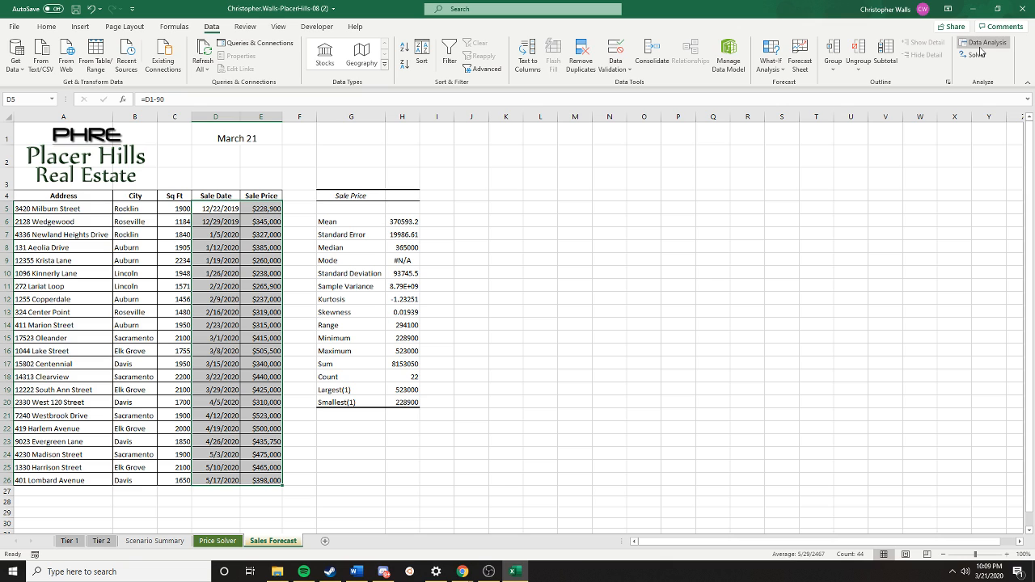
click(800, 75)
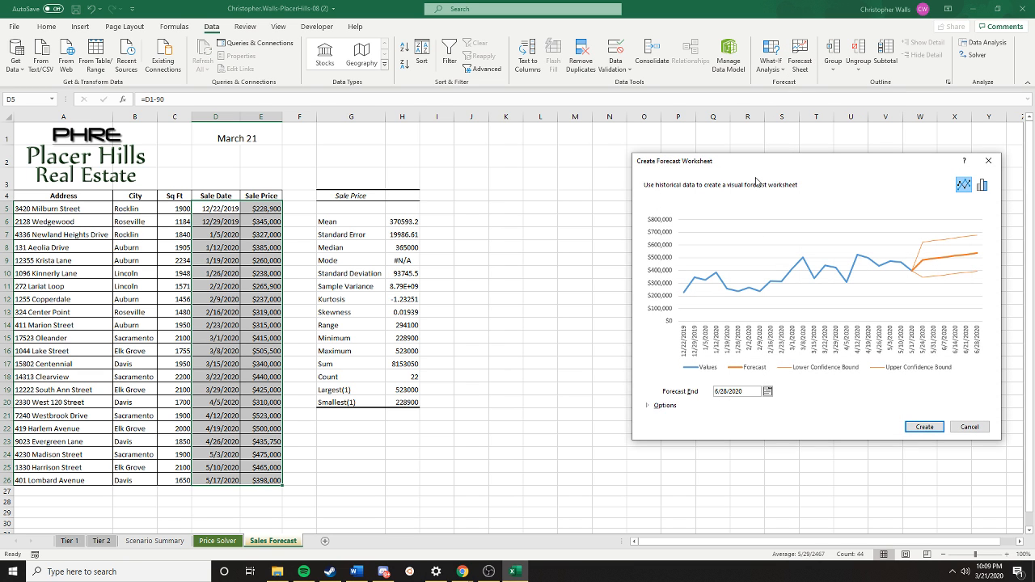
drag(778, 169, 569, 162)
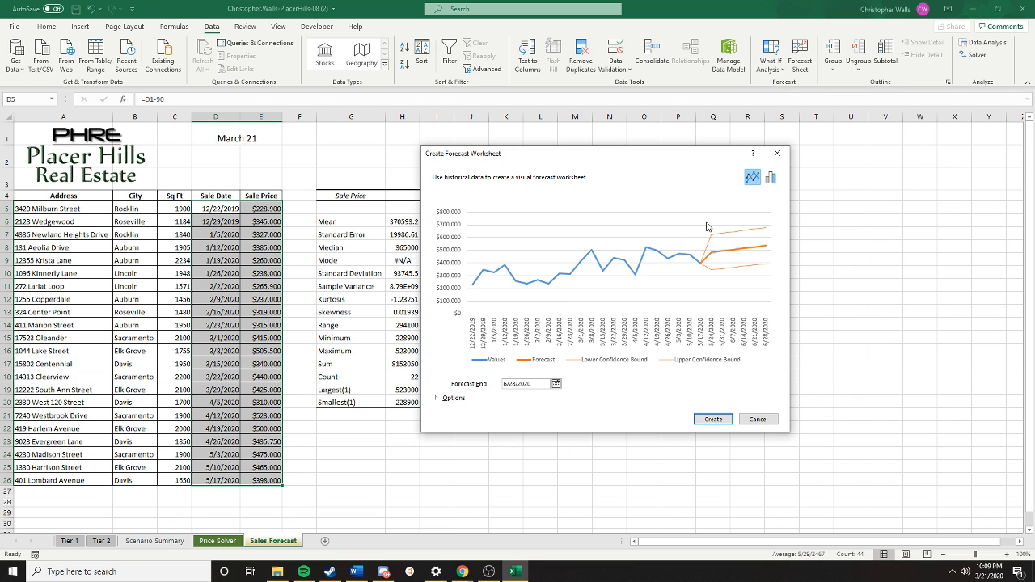
click(770, 177)
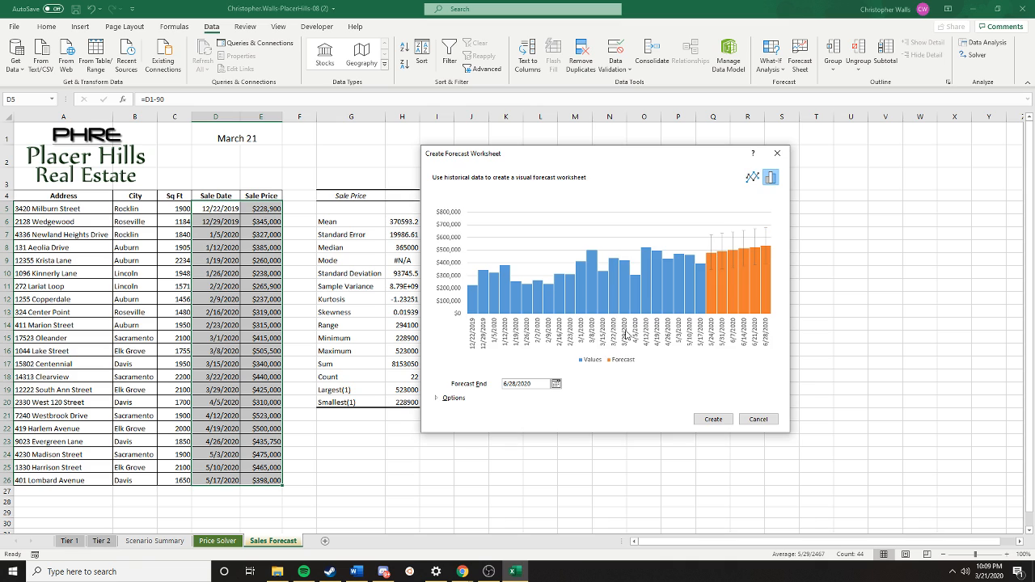
- Set the forecast end date to 8/23/2020, create the forecast worksheet and dismiss its information tip
click(505, 385)
click(508, 384)
click(557, 383)
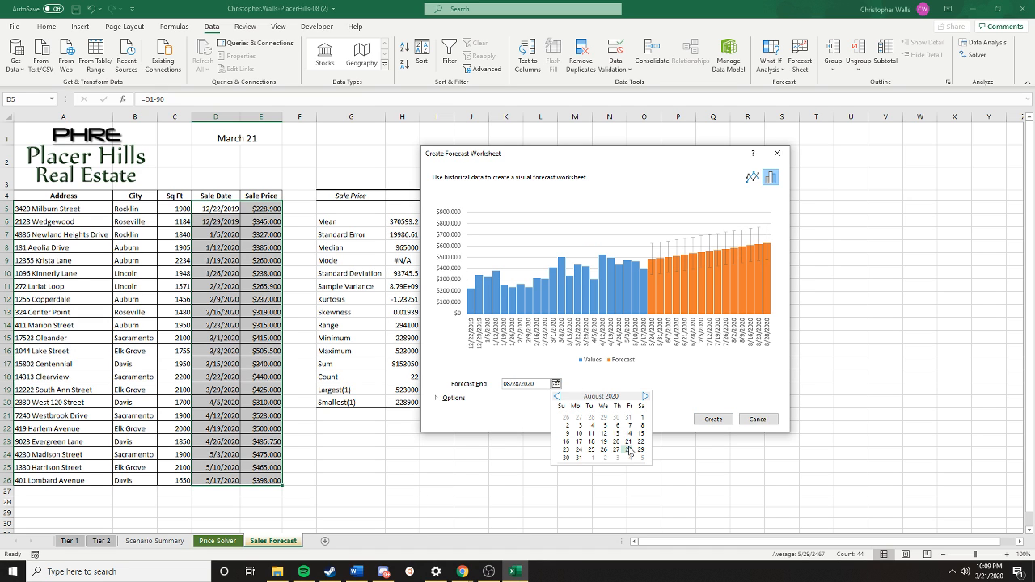
click(566, 451)
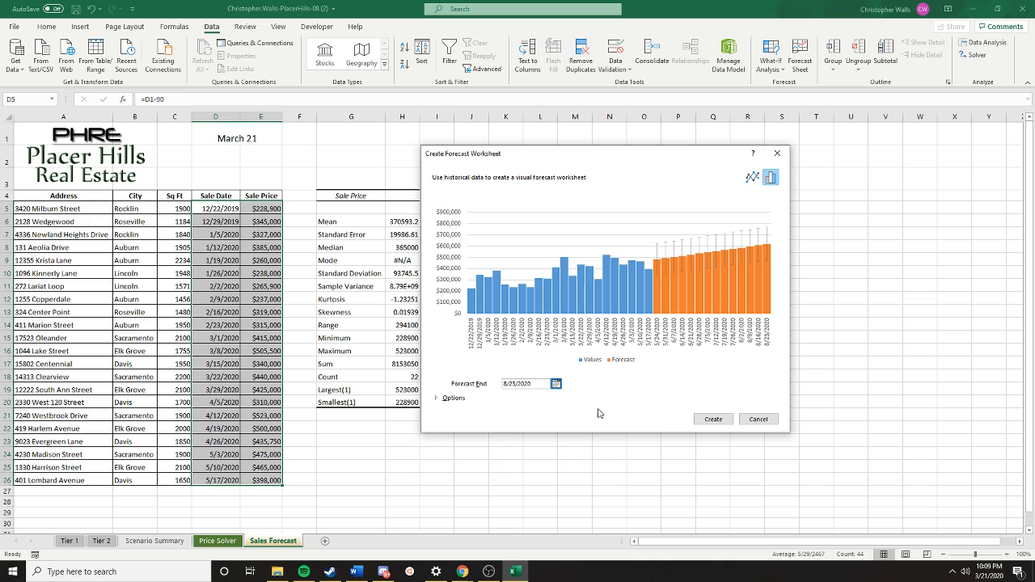
click(712, 419)
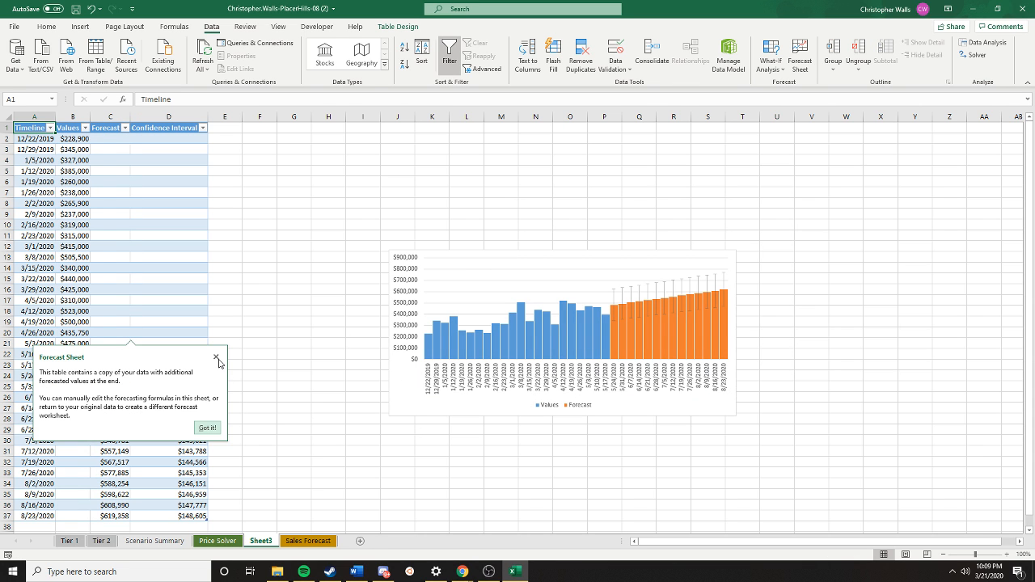
click(216, 359)
- Resize the forecast chart to span cells E1:P20 beside the table, and save the workbook
click(540, 357)
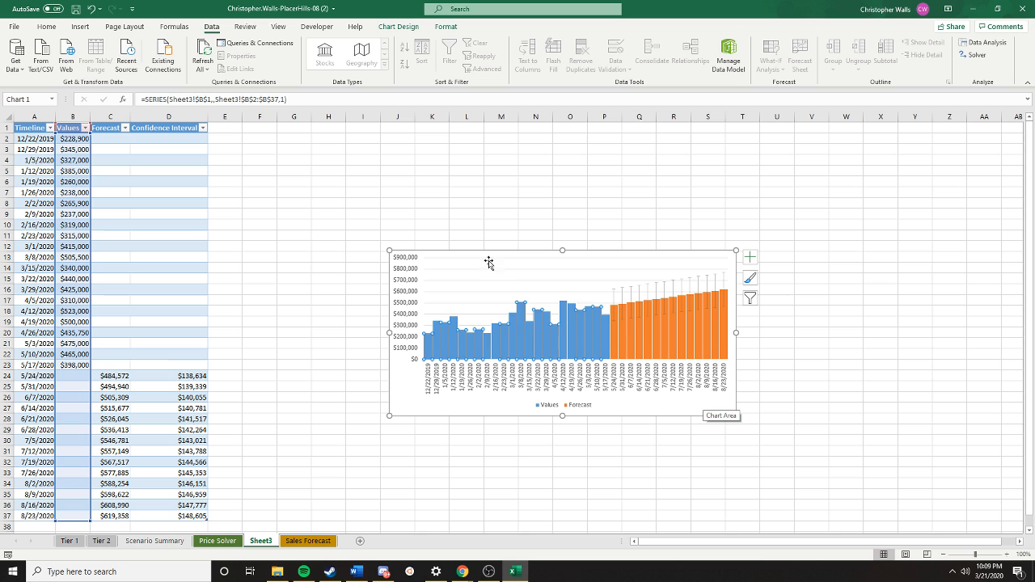
drag(389, 251, 206, 121)
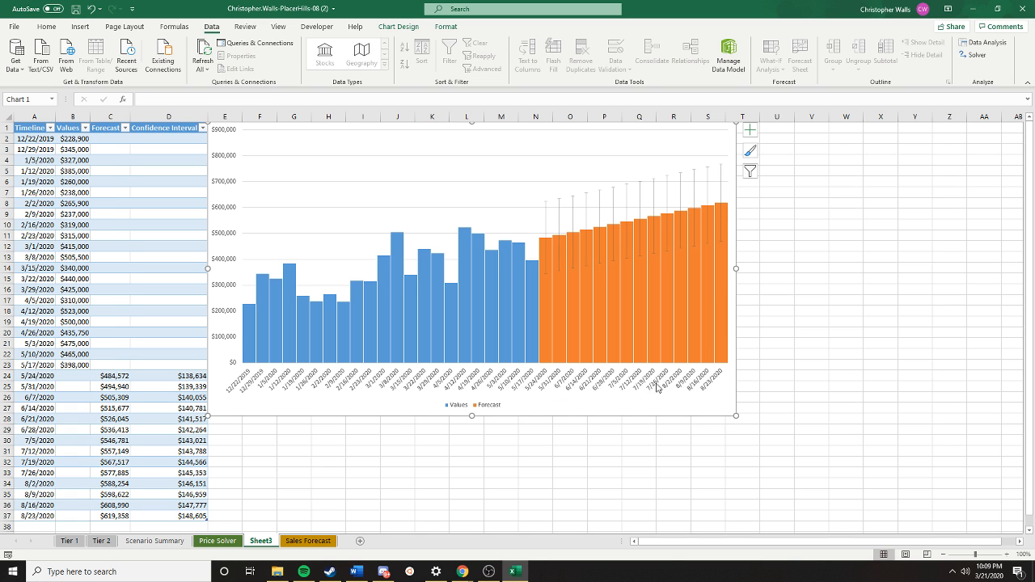
mouse_move(736, 415)
mouse_down()
mouse_move(582, 283)
mouse_move(598, 278)
mouse_move(8, 345)
mouse_move(12, 335)
mouse_move(119, 332)
mouse_move(620, 336)
mouse_up()
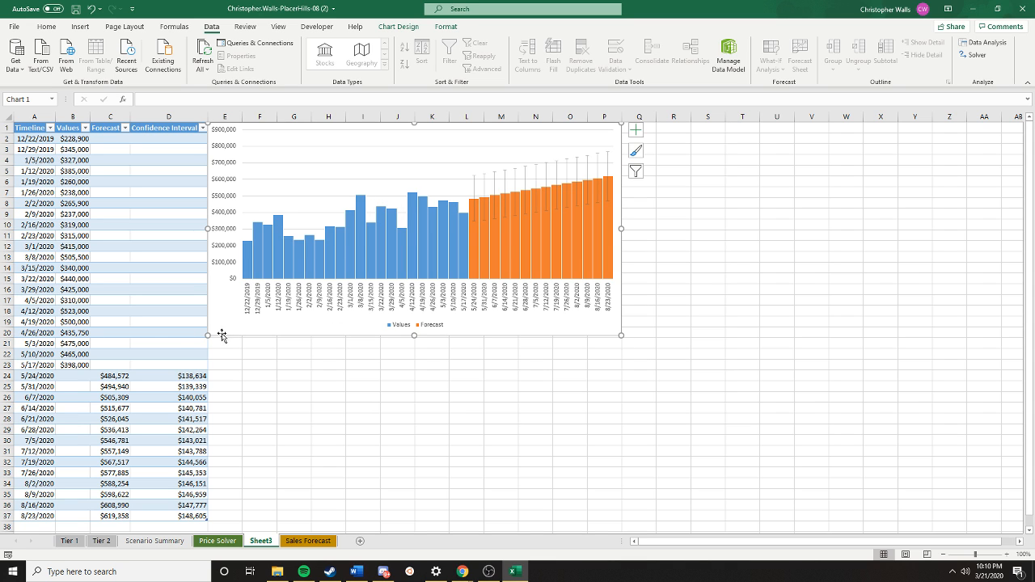
drag(624, 333, 620, 337)
click(700, 353)
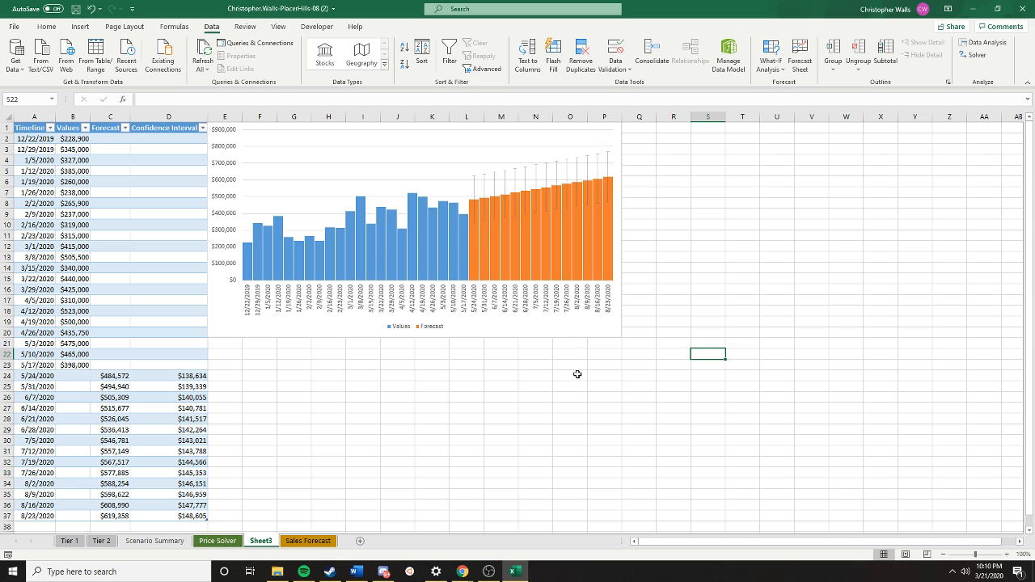
key(ctrl+s)
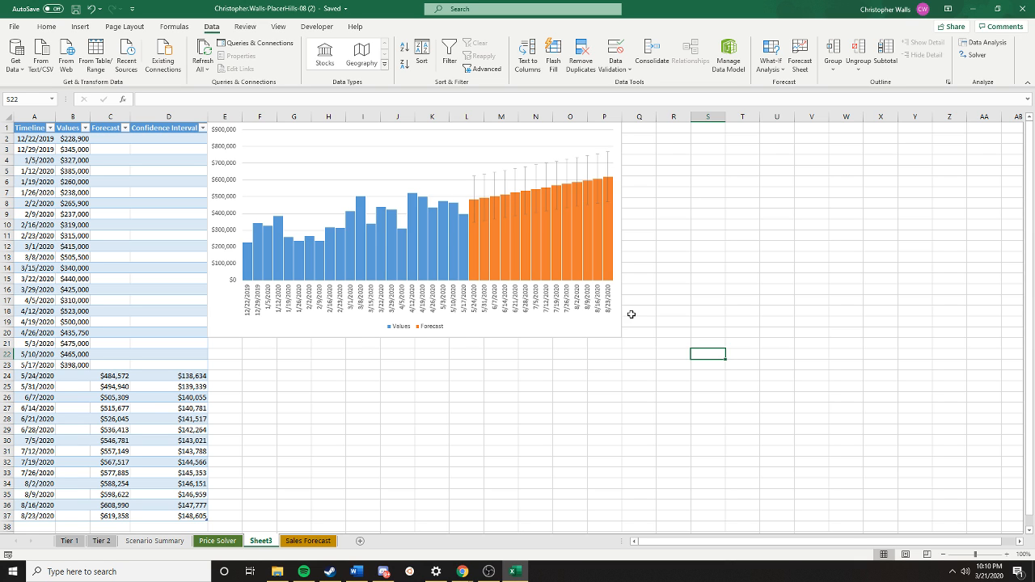
- Rename the new forecast worksheet, Sheet3, as Forecast
click(674, 267)
scroll(561, 273, down, 3)
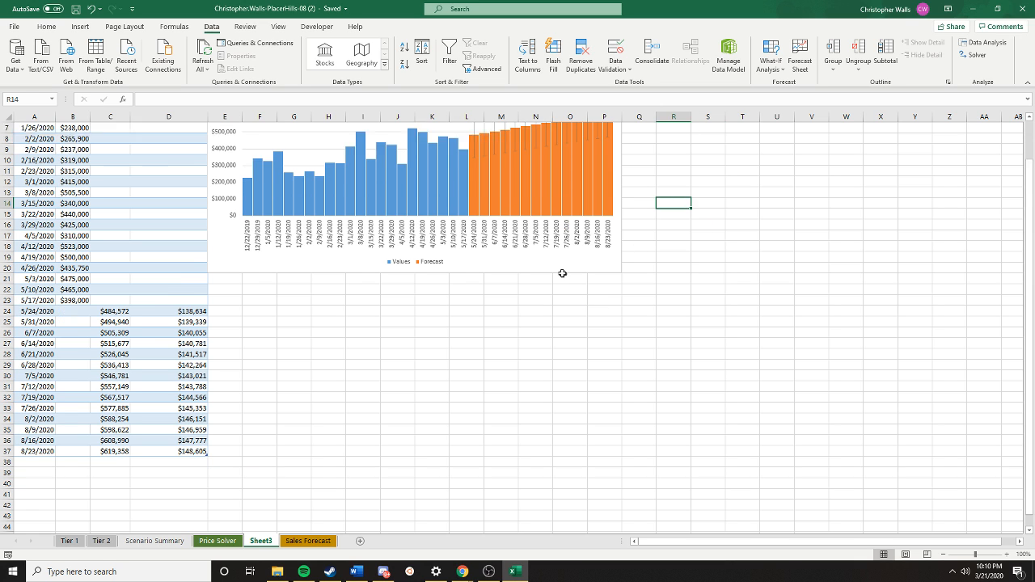
double_click(268, 546)
text(Forecast)
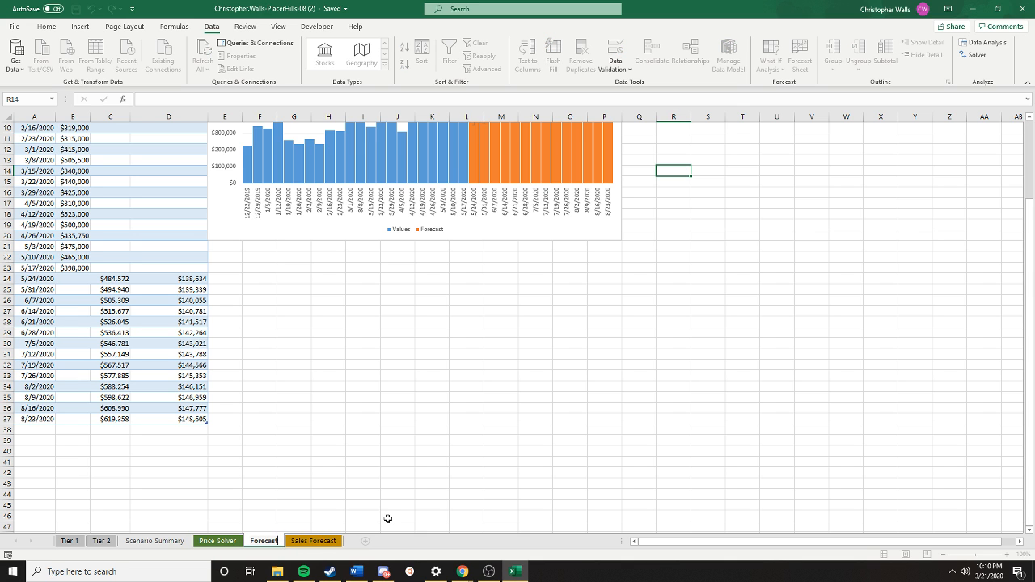
key(Return)
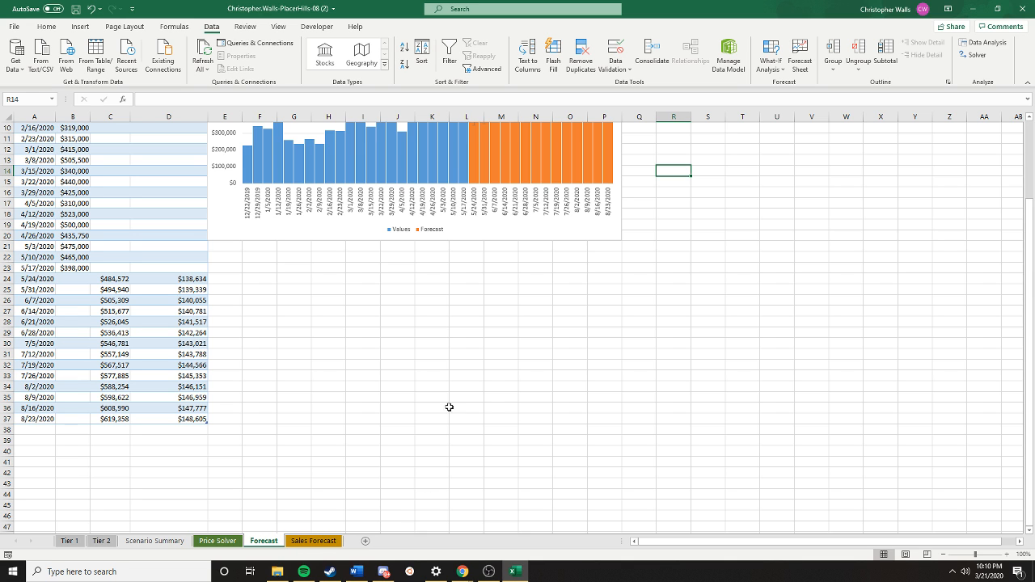
drag(448, 407, 454, 419)
click(569, 323)
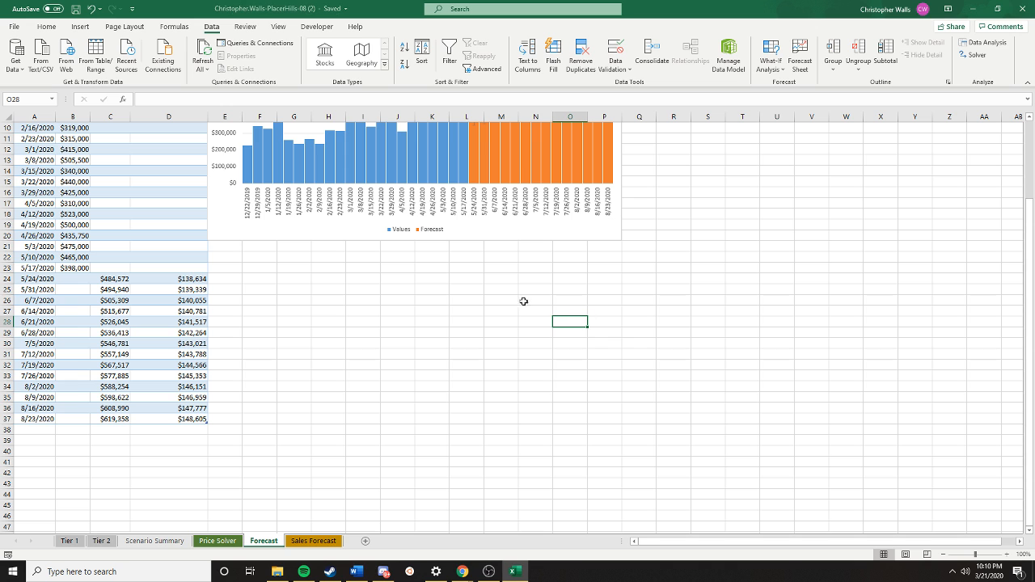
- Switch to the SIMnet results page in Chrome and examine the graded items and solution images for Independent Project 8-5
drag(1034, 9, 582, 1)
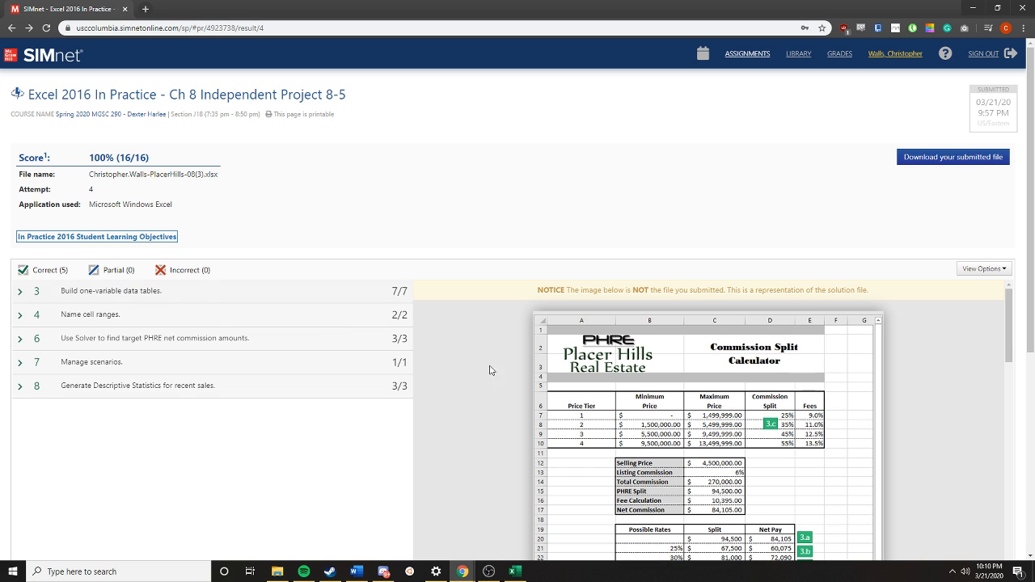
click(166, 293)
scroll(223, 375, down, 5)
scroll(224, 375, down, 2)
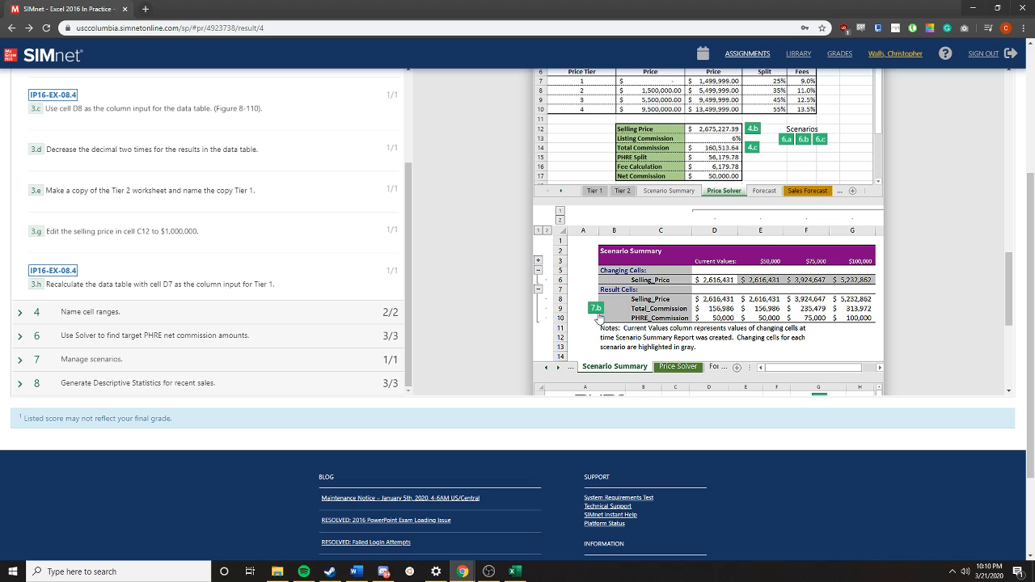
scroll(684, 263, down, 1)
scroll(684, 263, down, 3)
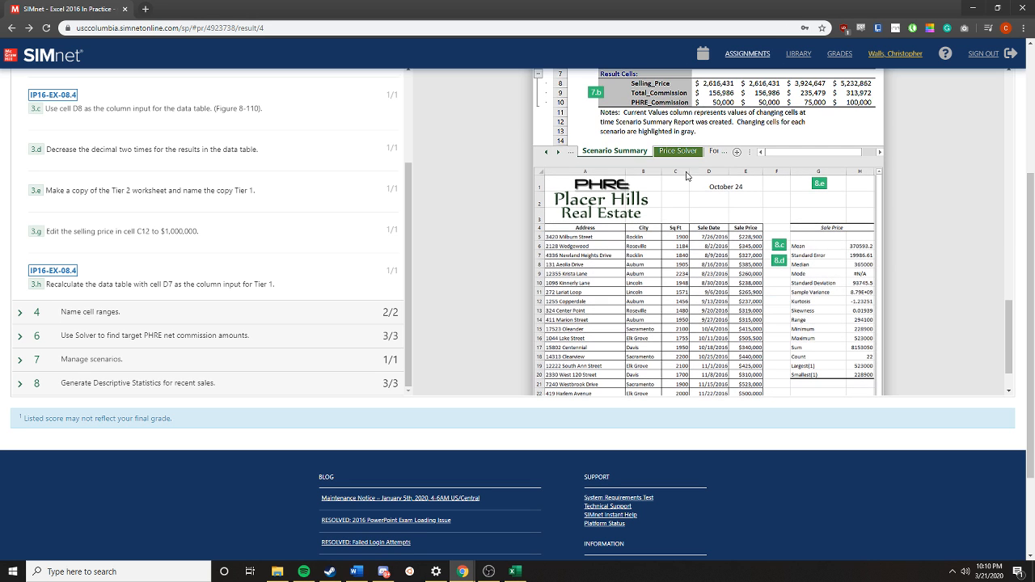
scroll(774, 241, down, 1)
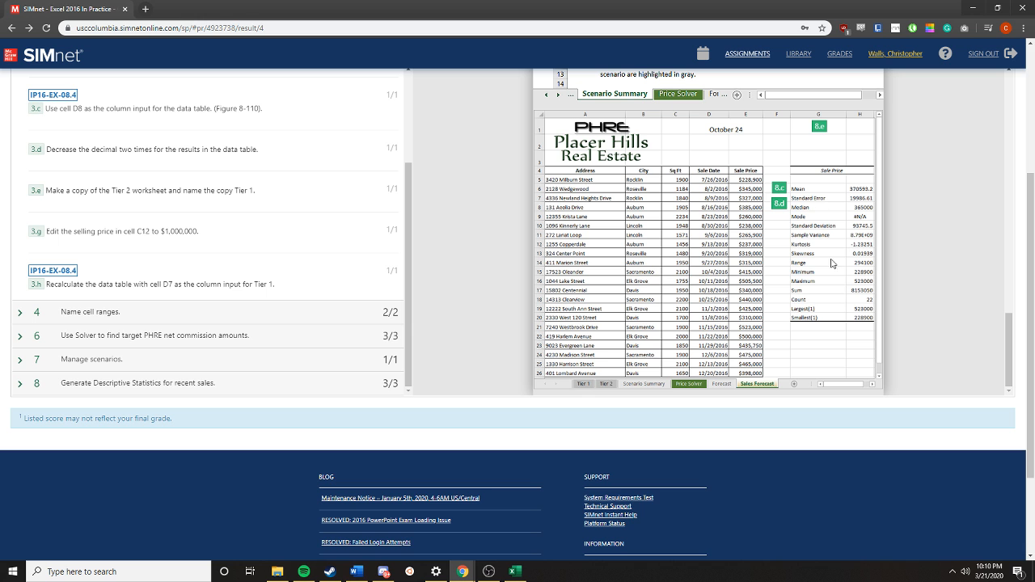
scroll(816, 225, down, 3)
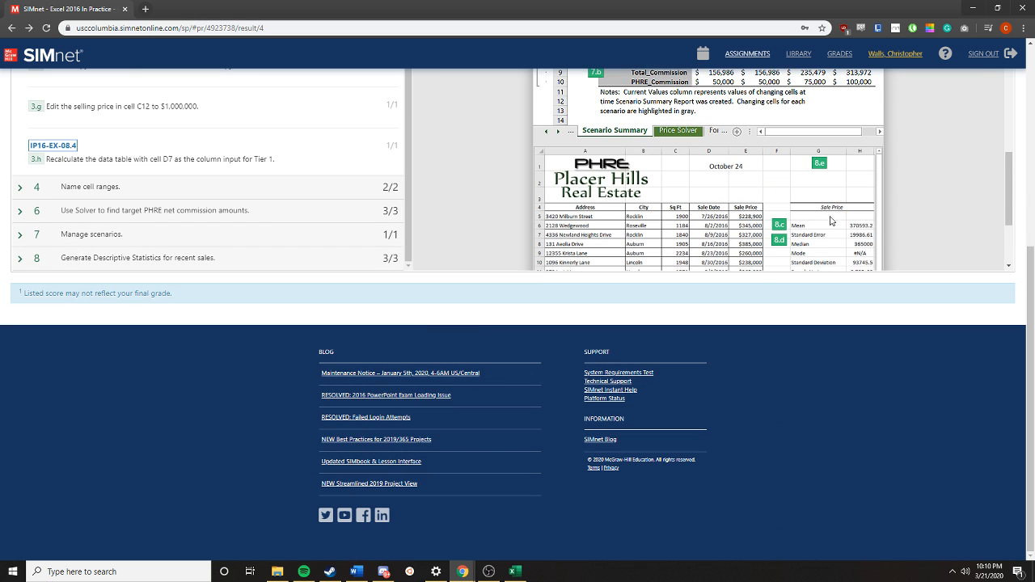
scroll(837, 213, down, 10)
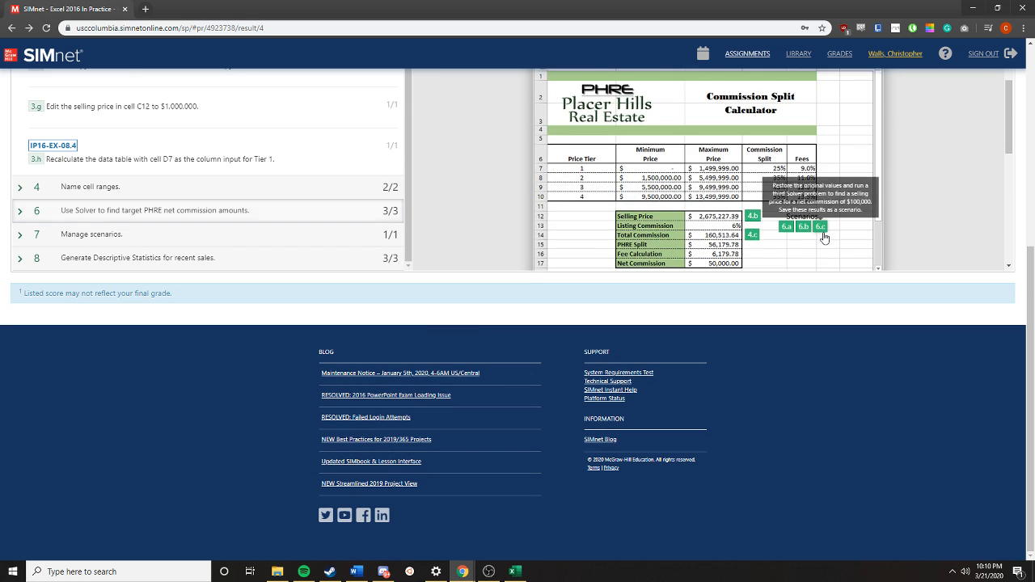
scroll(822, 194, up, 5)
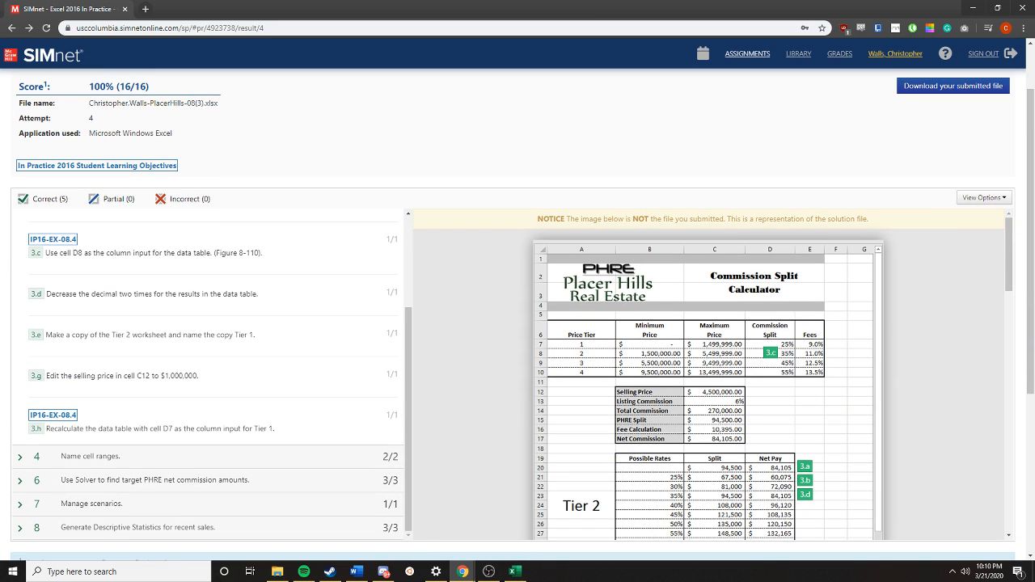
key(alt+Tab)
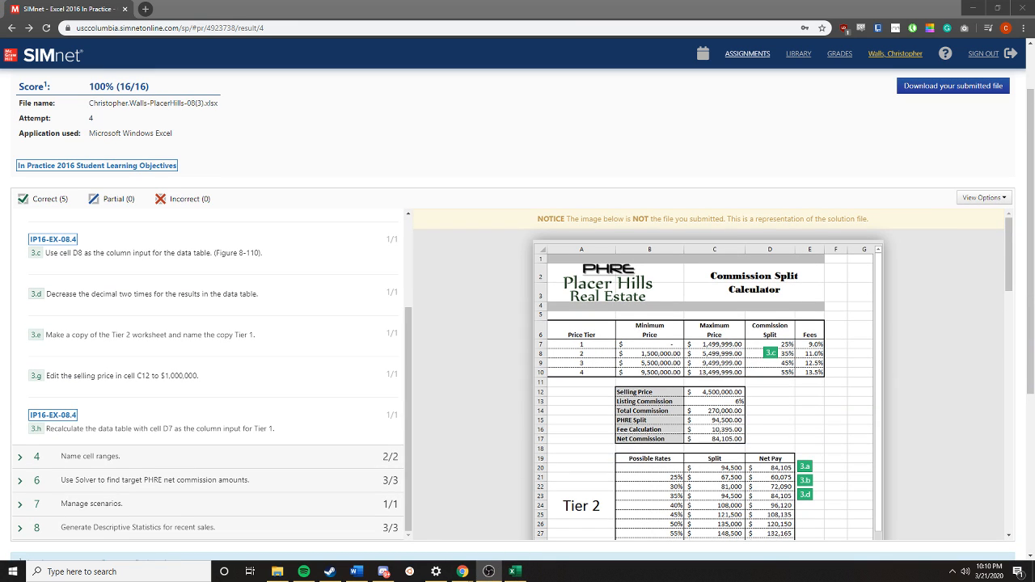